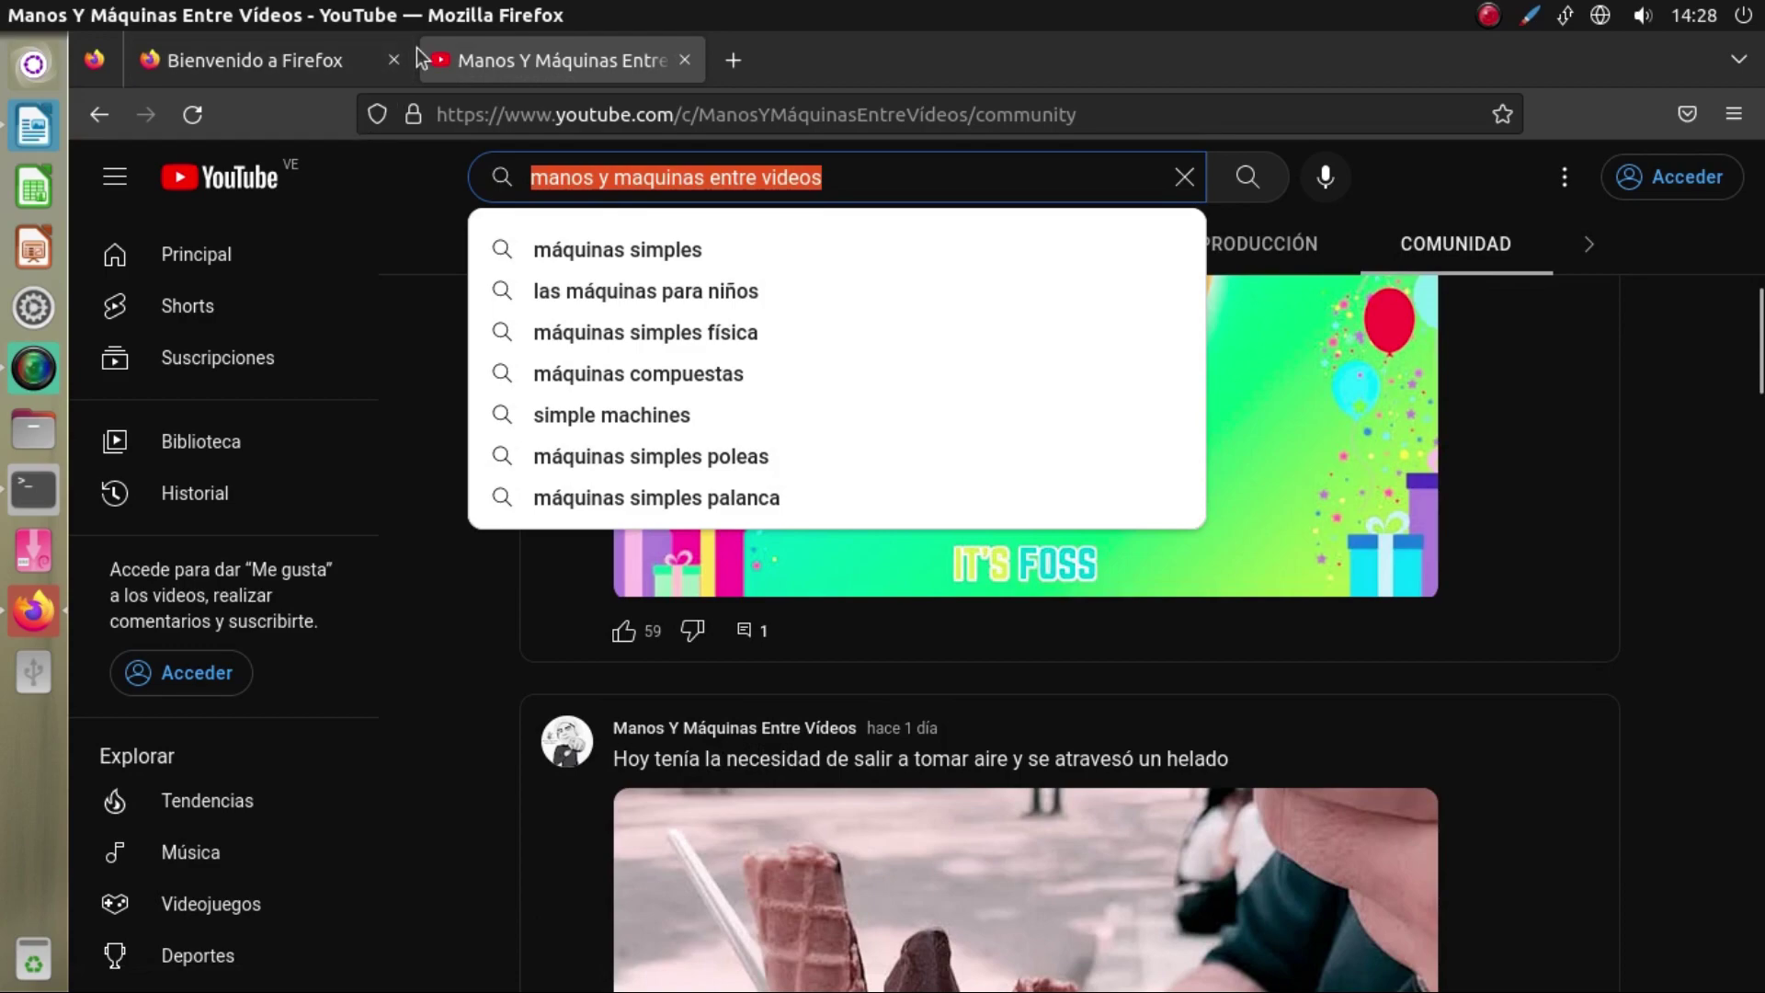
# Search YouTube for "blender open movie".
pyautogui.write('ender open mo')
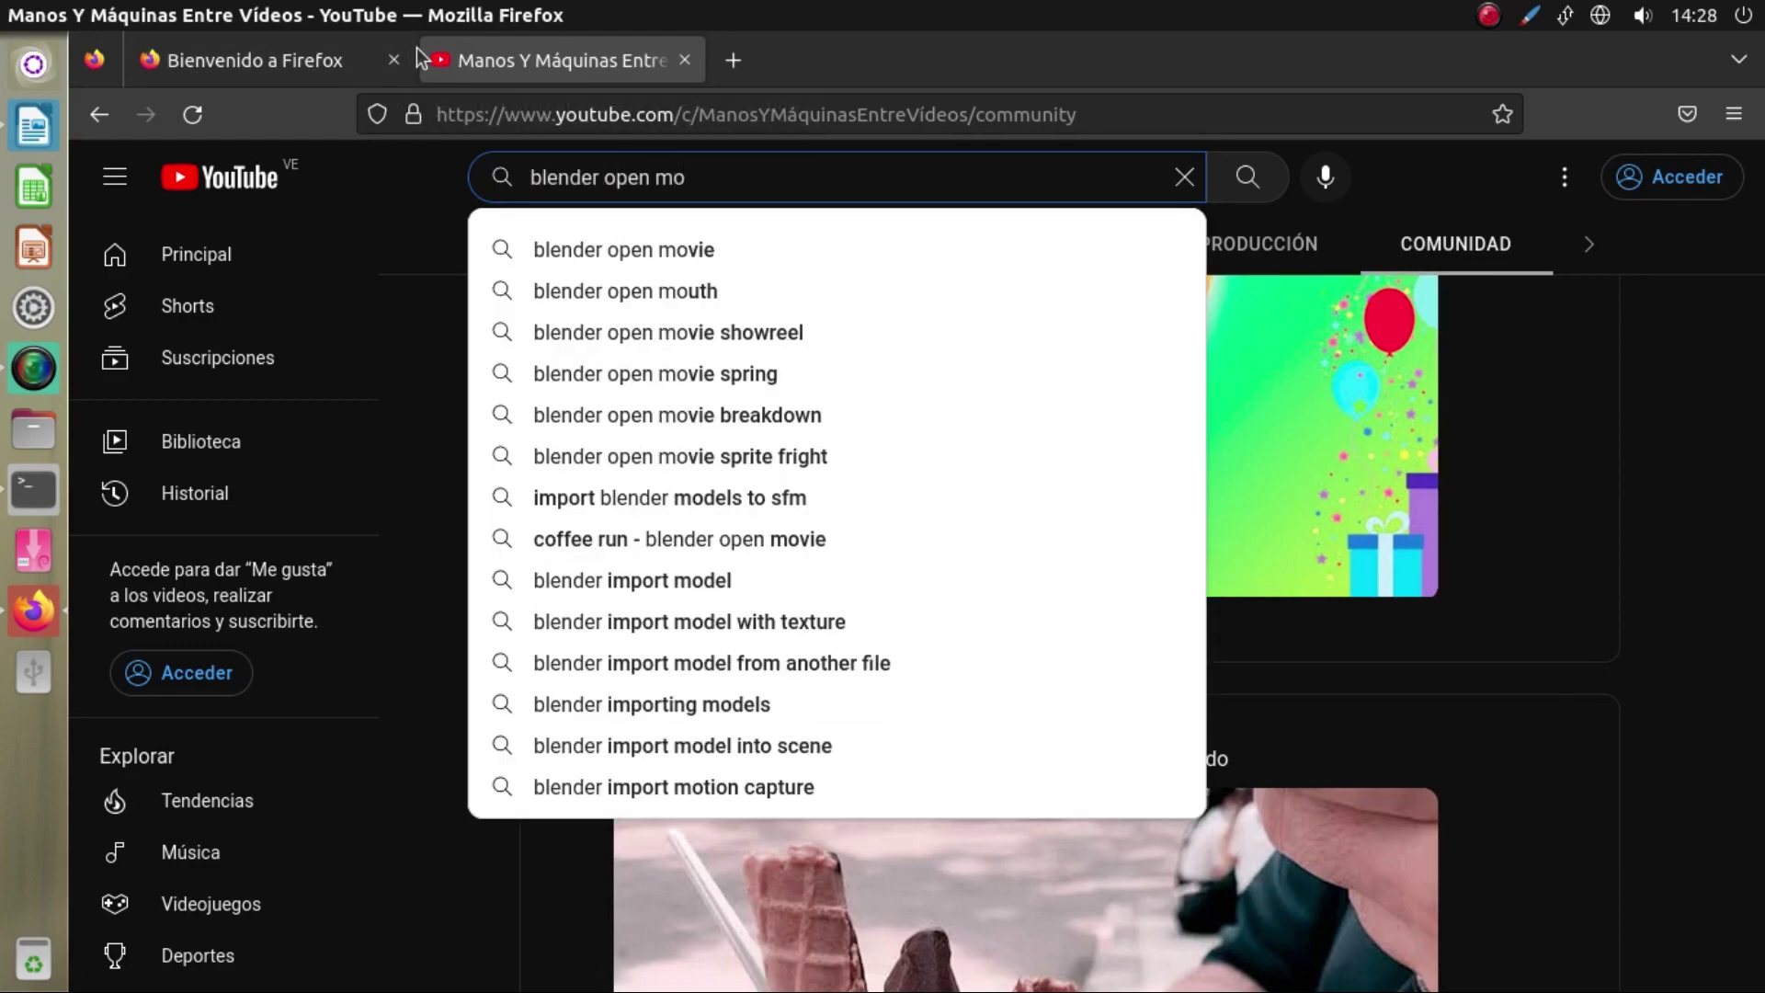
pyautogui.press('Down')
pyautogui.press('Return')
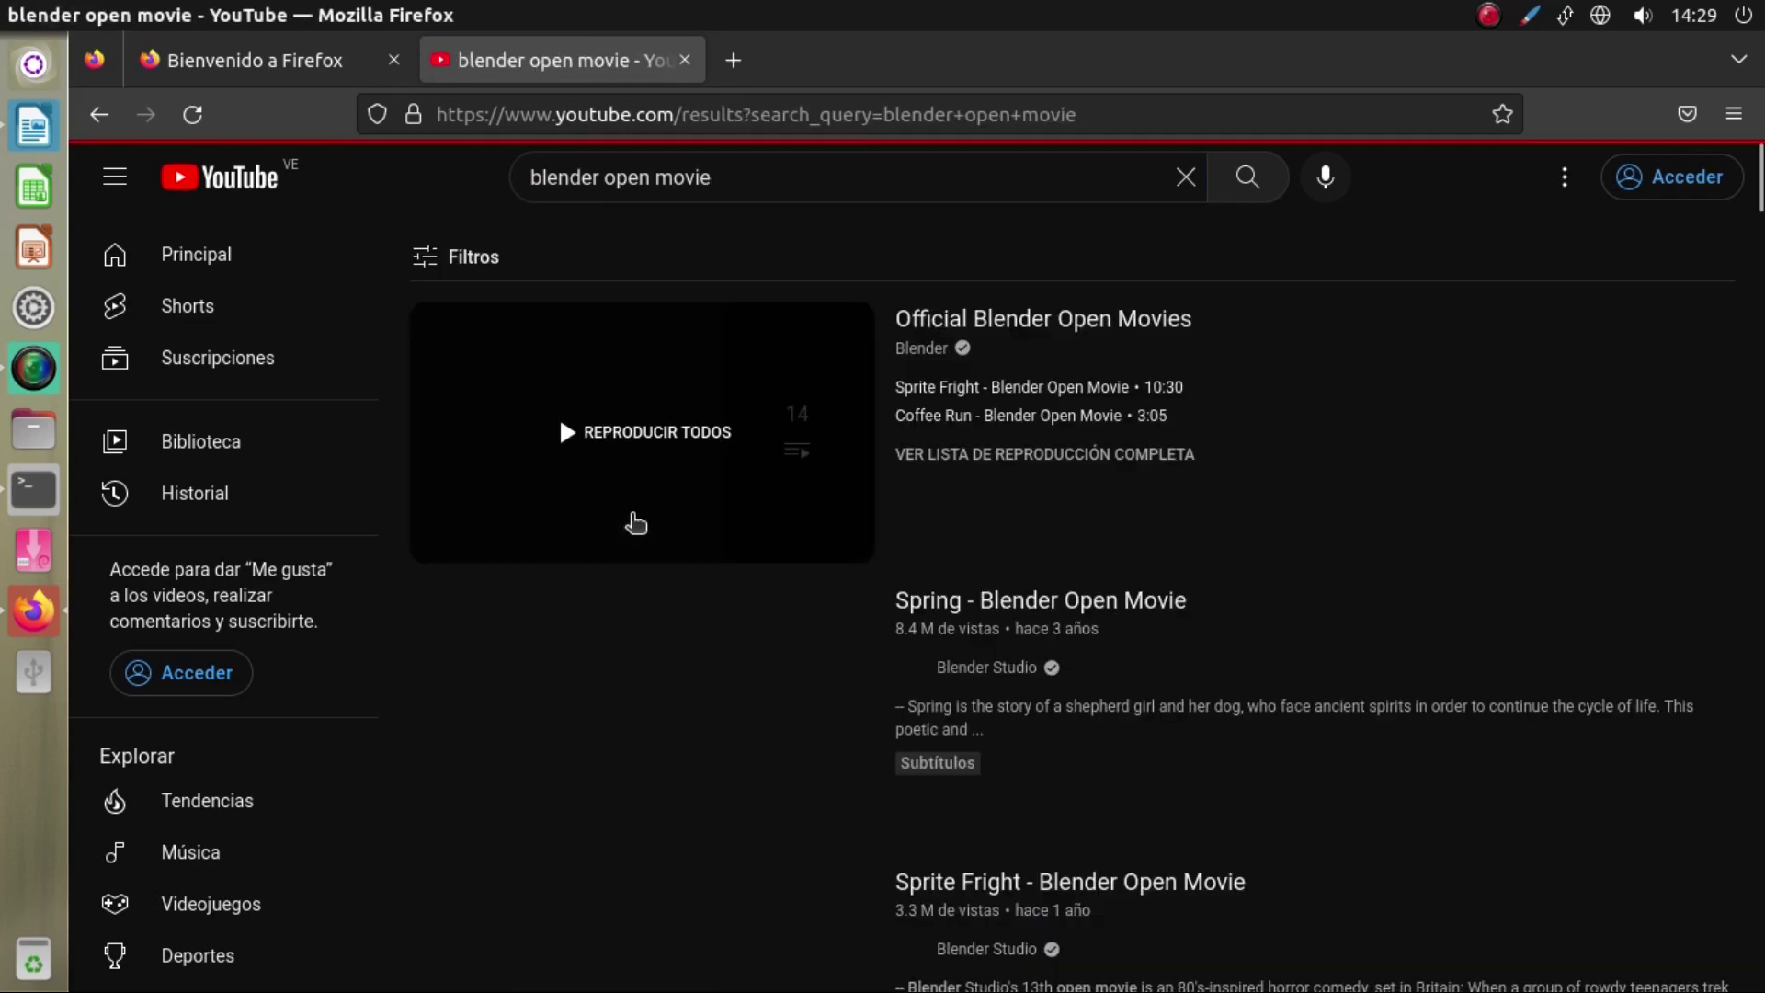
# Play the Official Blender Open Movies playlist in full screen and show the technical statistics overlay on the video.
pyautogui.click(691, 372)
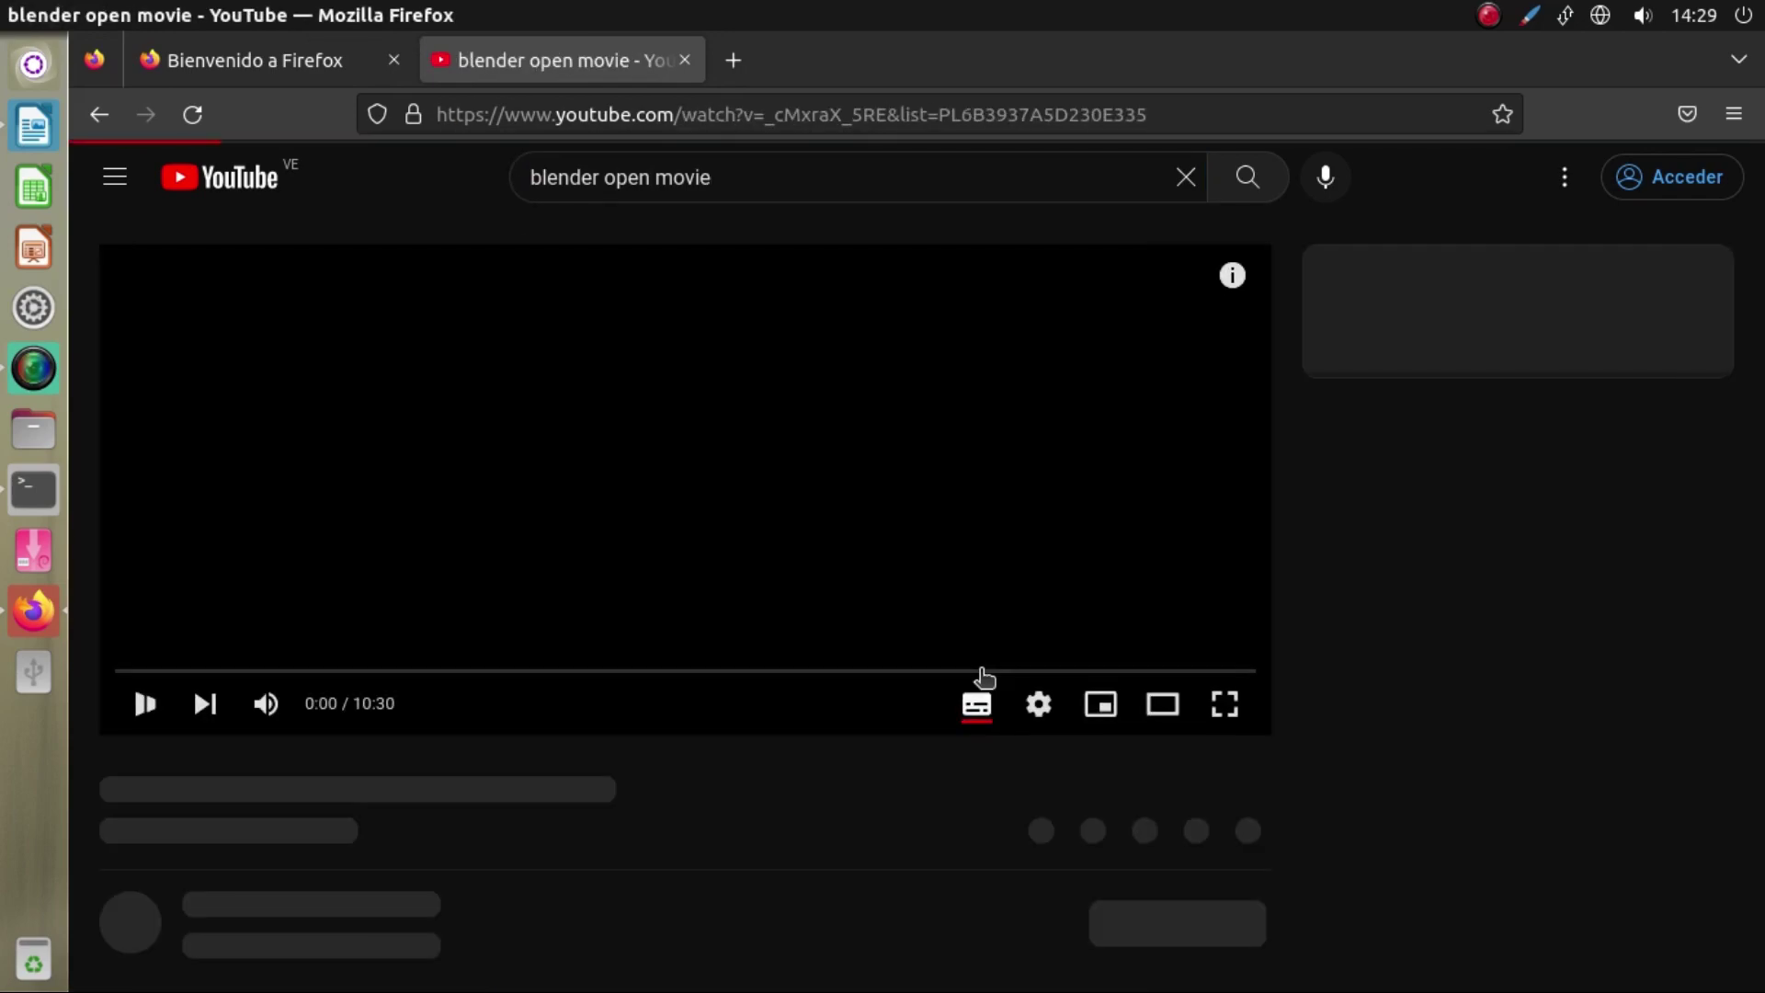
pyautogui.click(1216, 703)
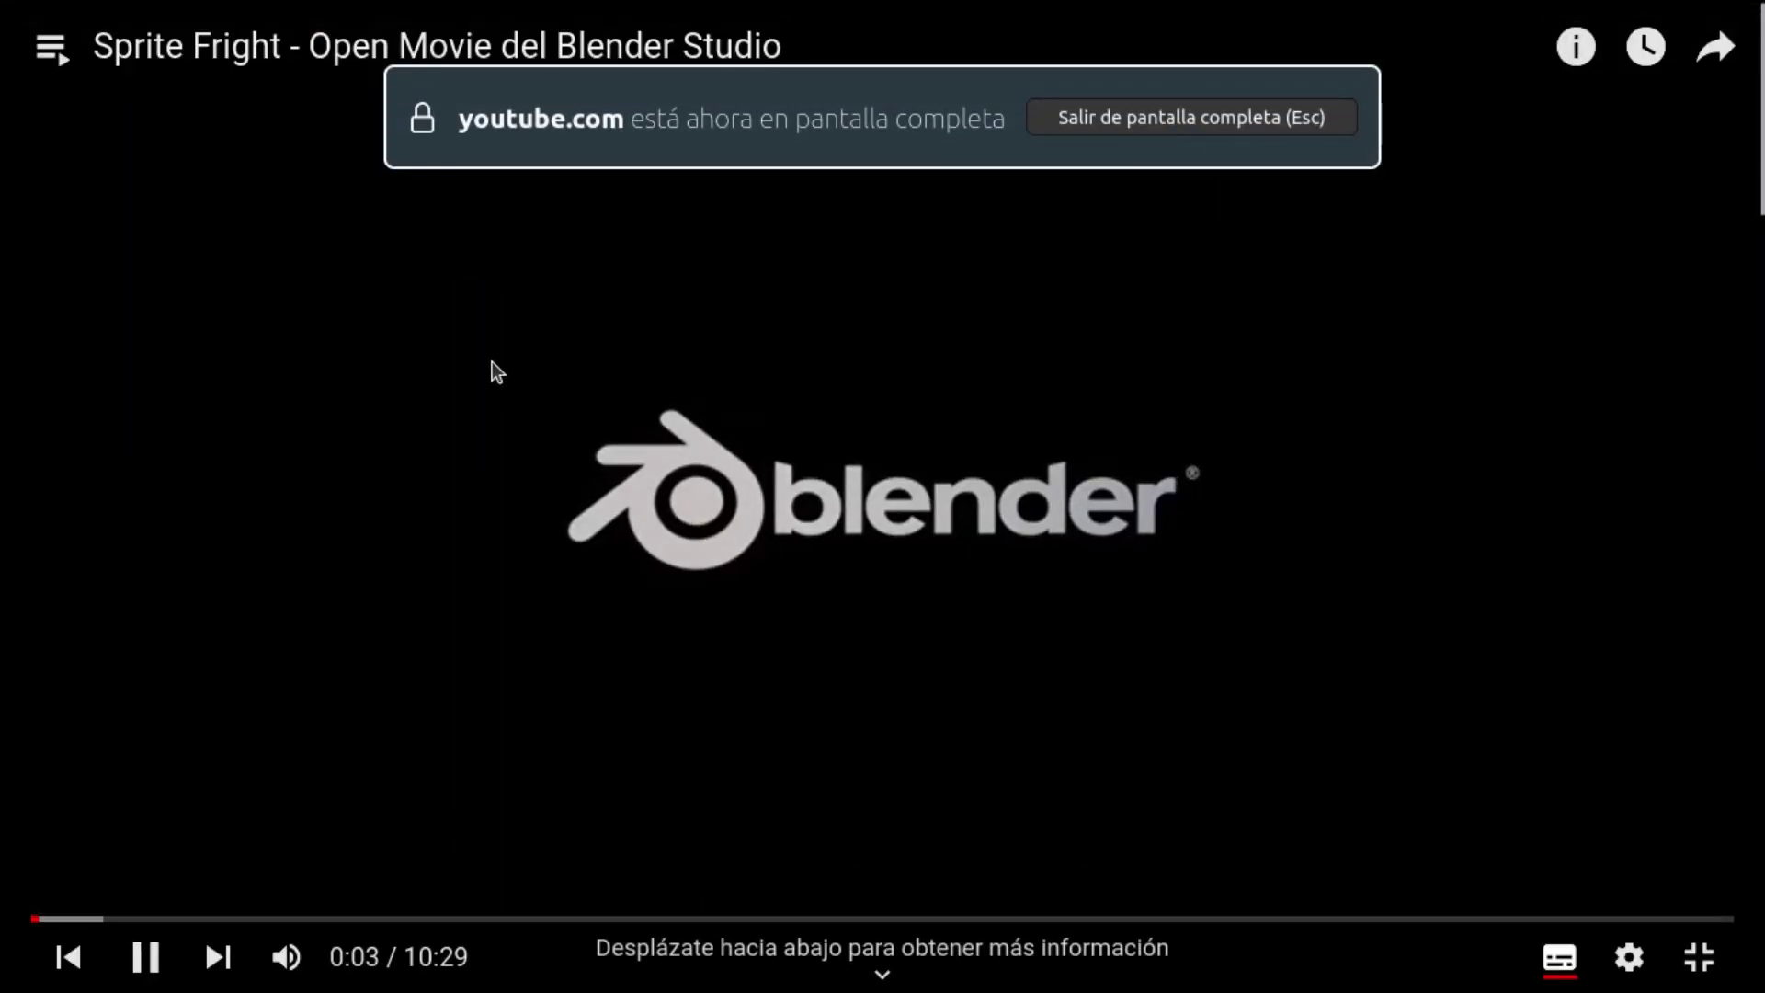
pyautogui.rightClick(493, 366)
pyautogui.click(599, 784)
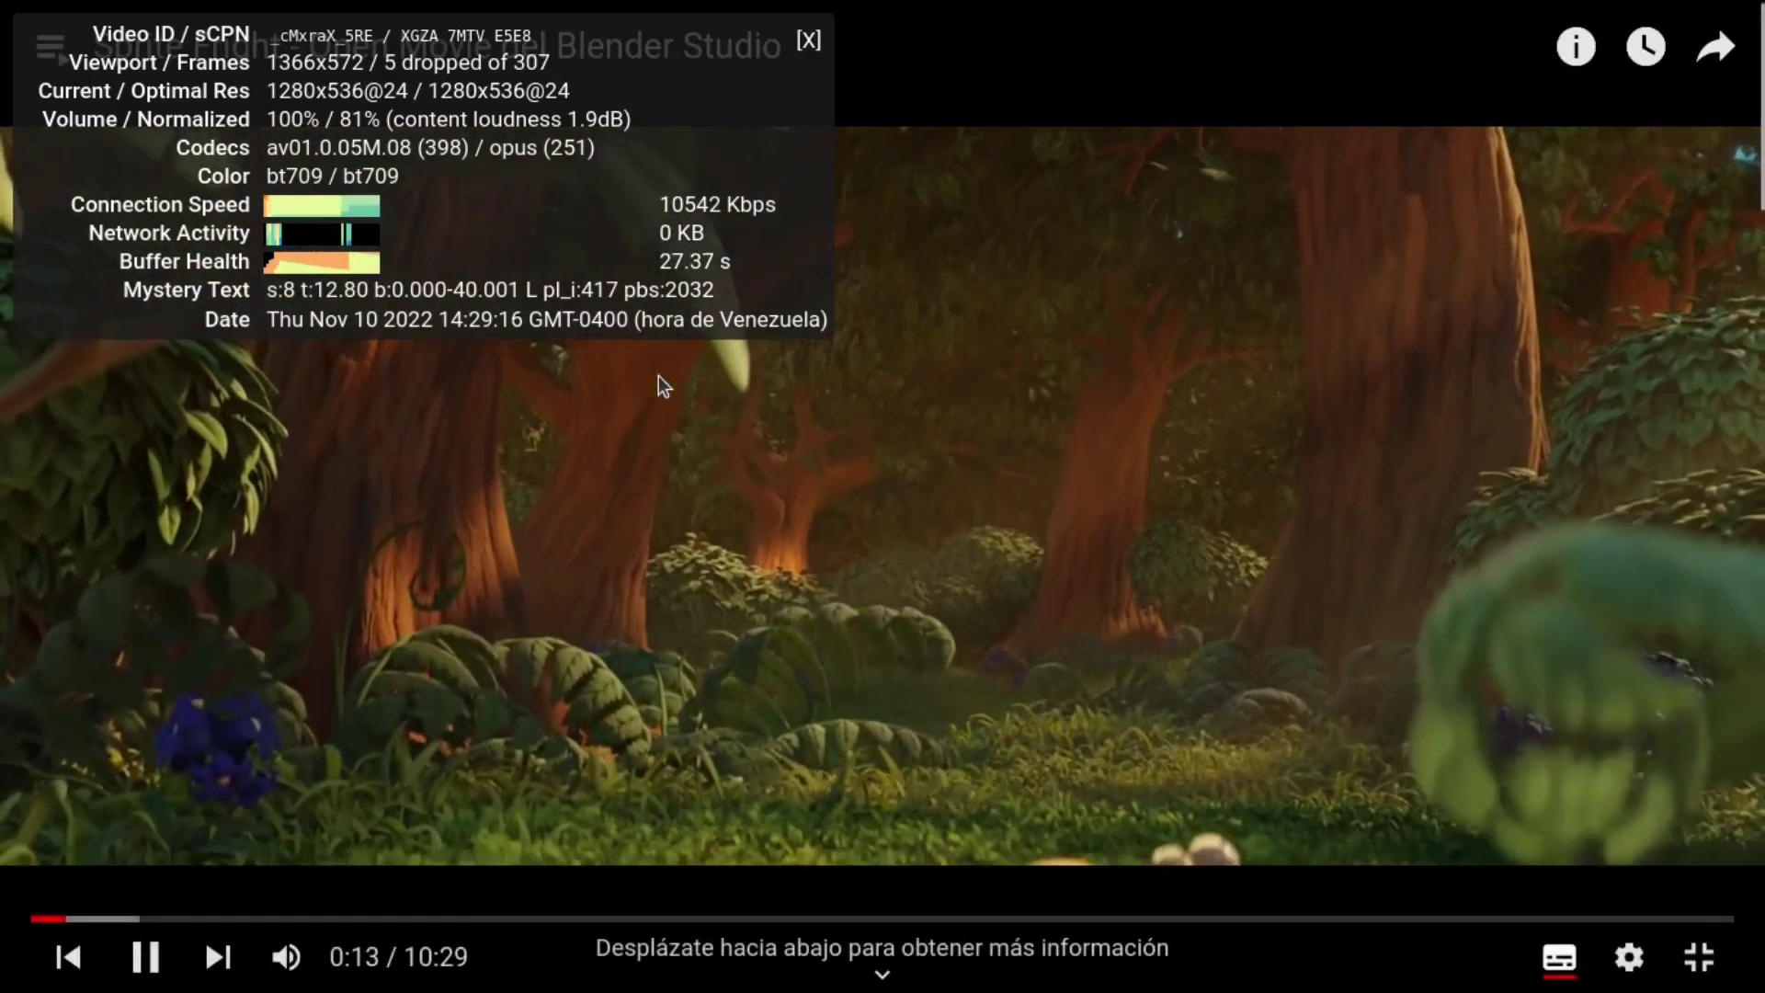
# Skip Sprite Fright to about 0:33 and 4:15, leave full screen, and switch to the terminal running btop.
pyautogui.click(117, 919)
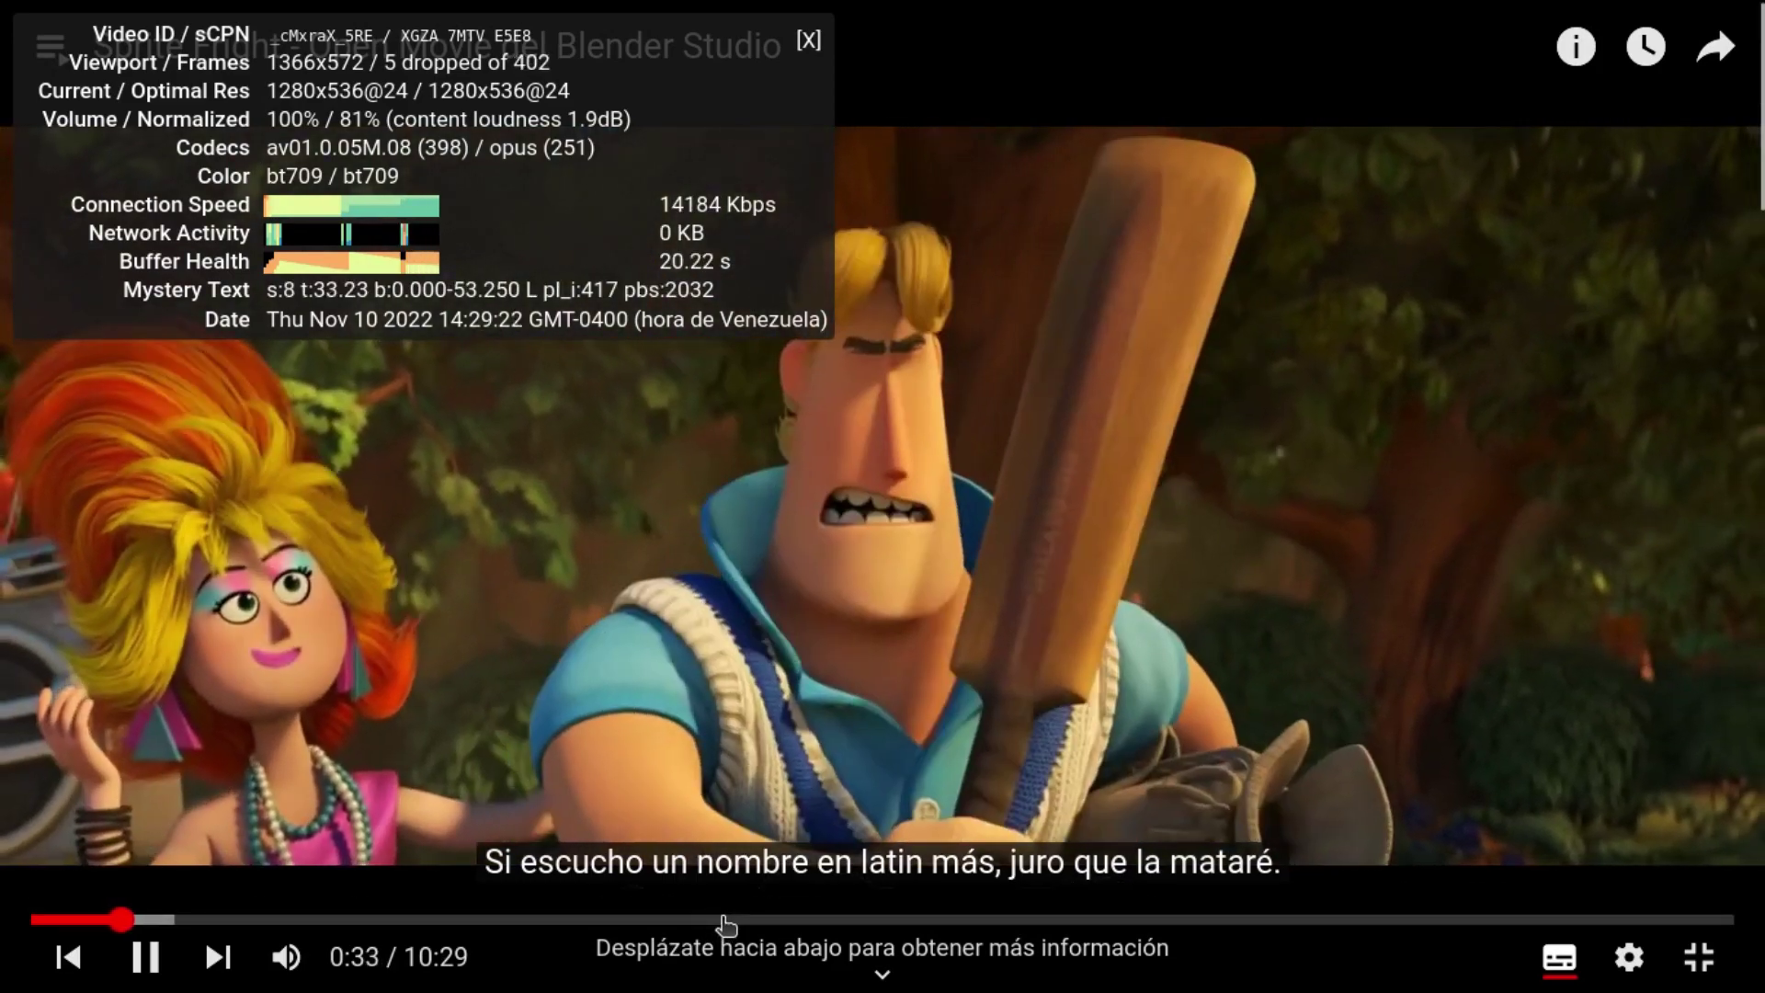
pyautogui.click(724, 920)
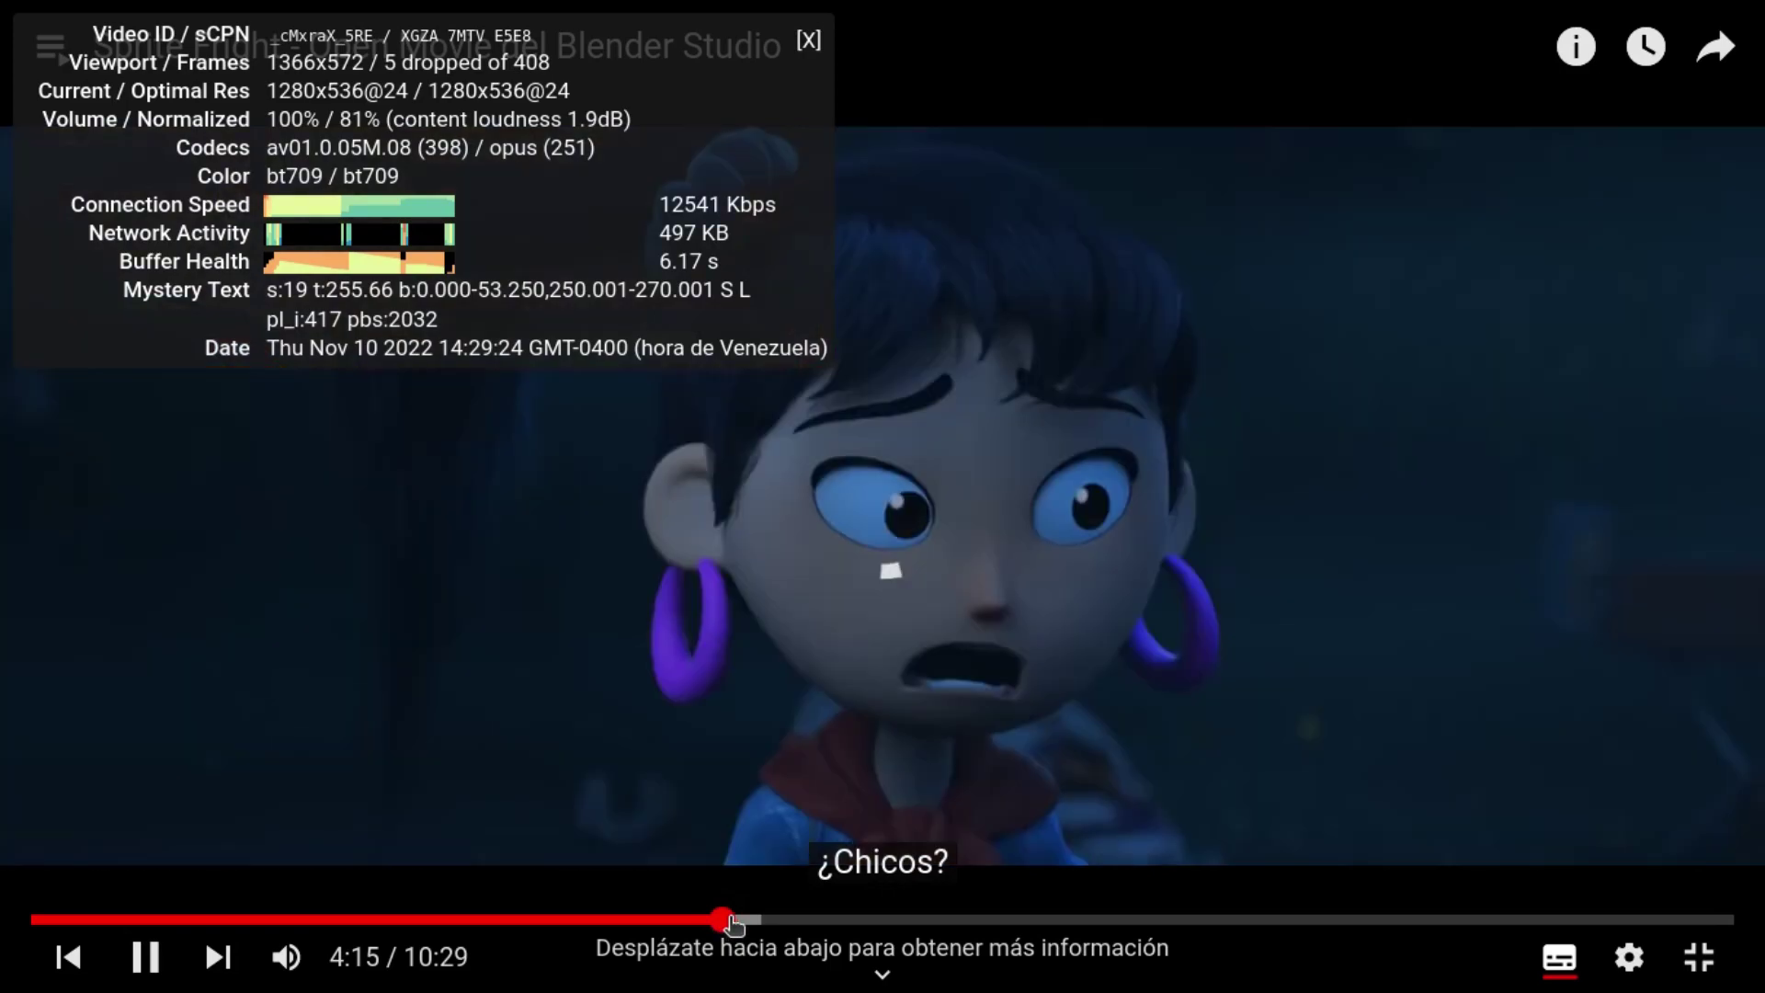
pyautogui.click(1700, 958)
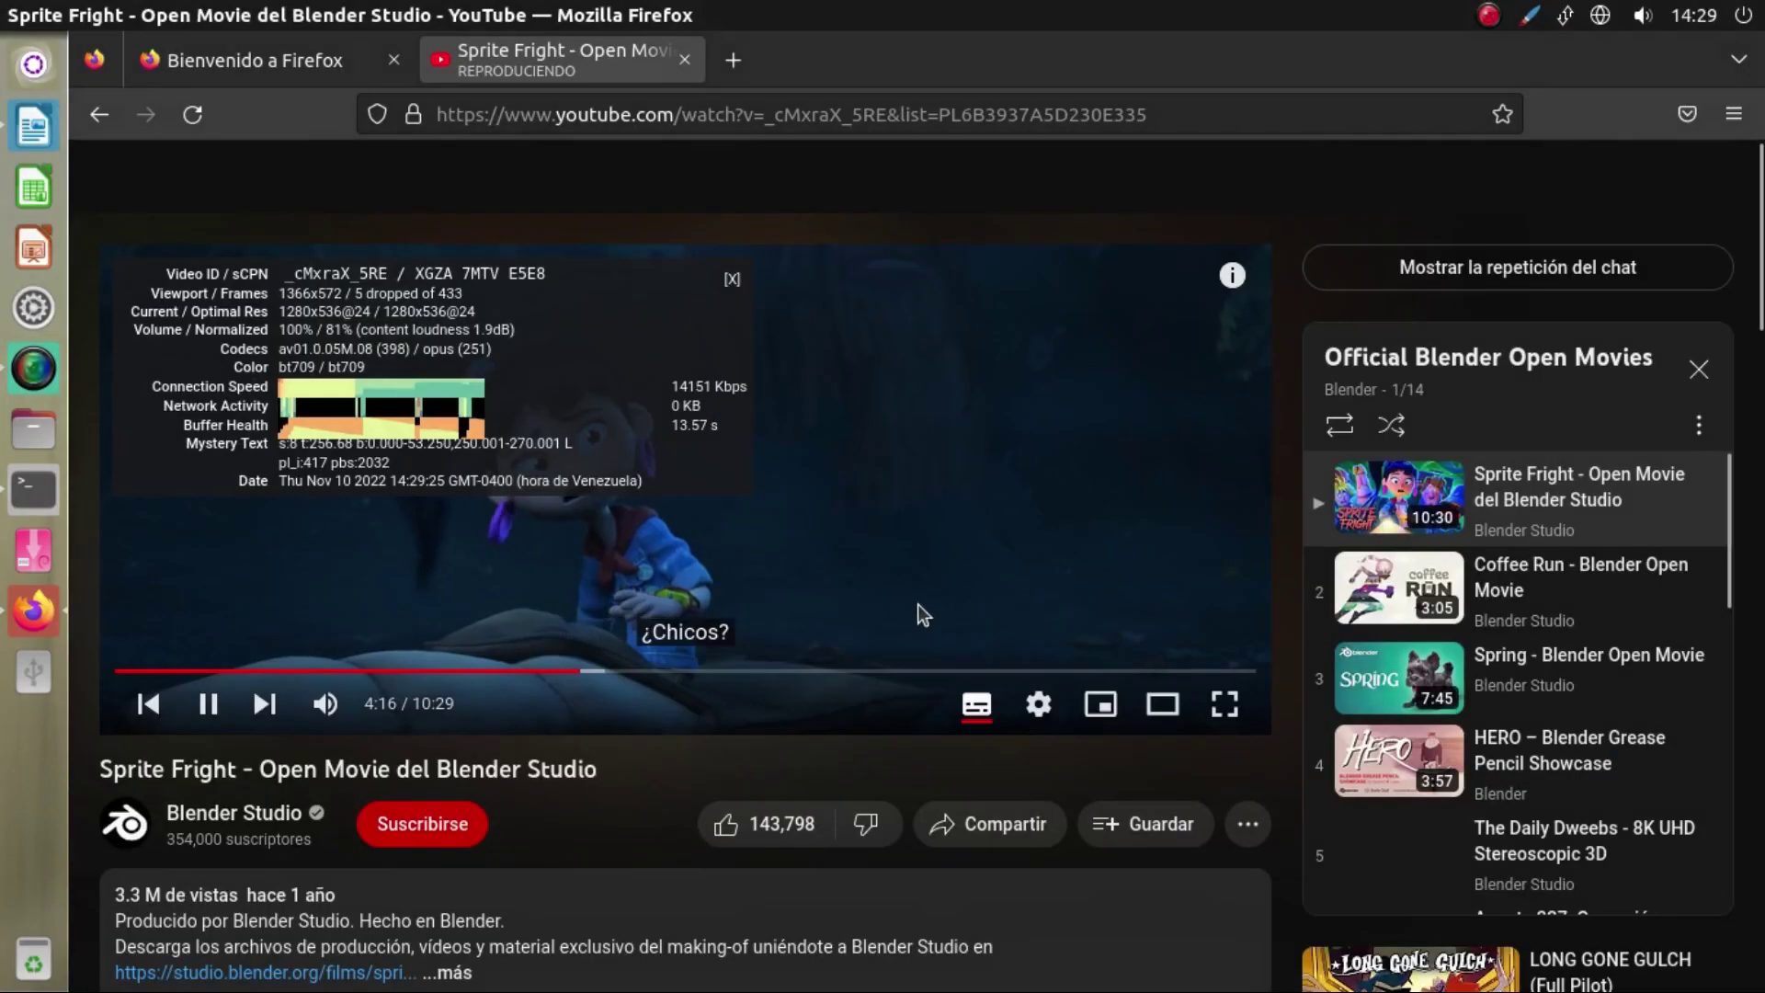
pyautogui.hotkey('alt', 'Tab')
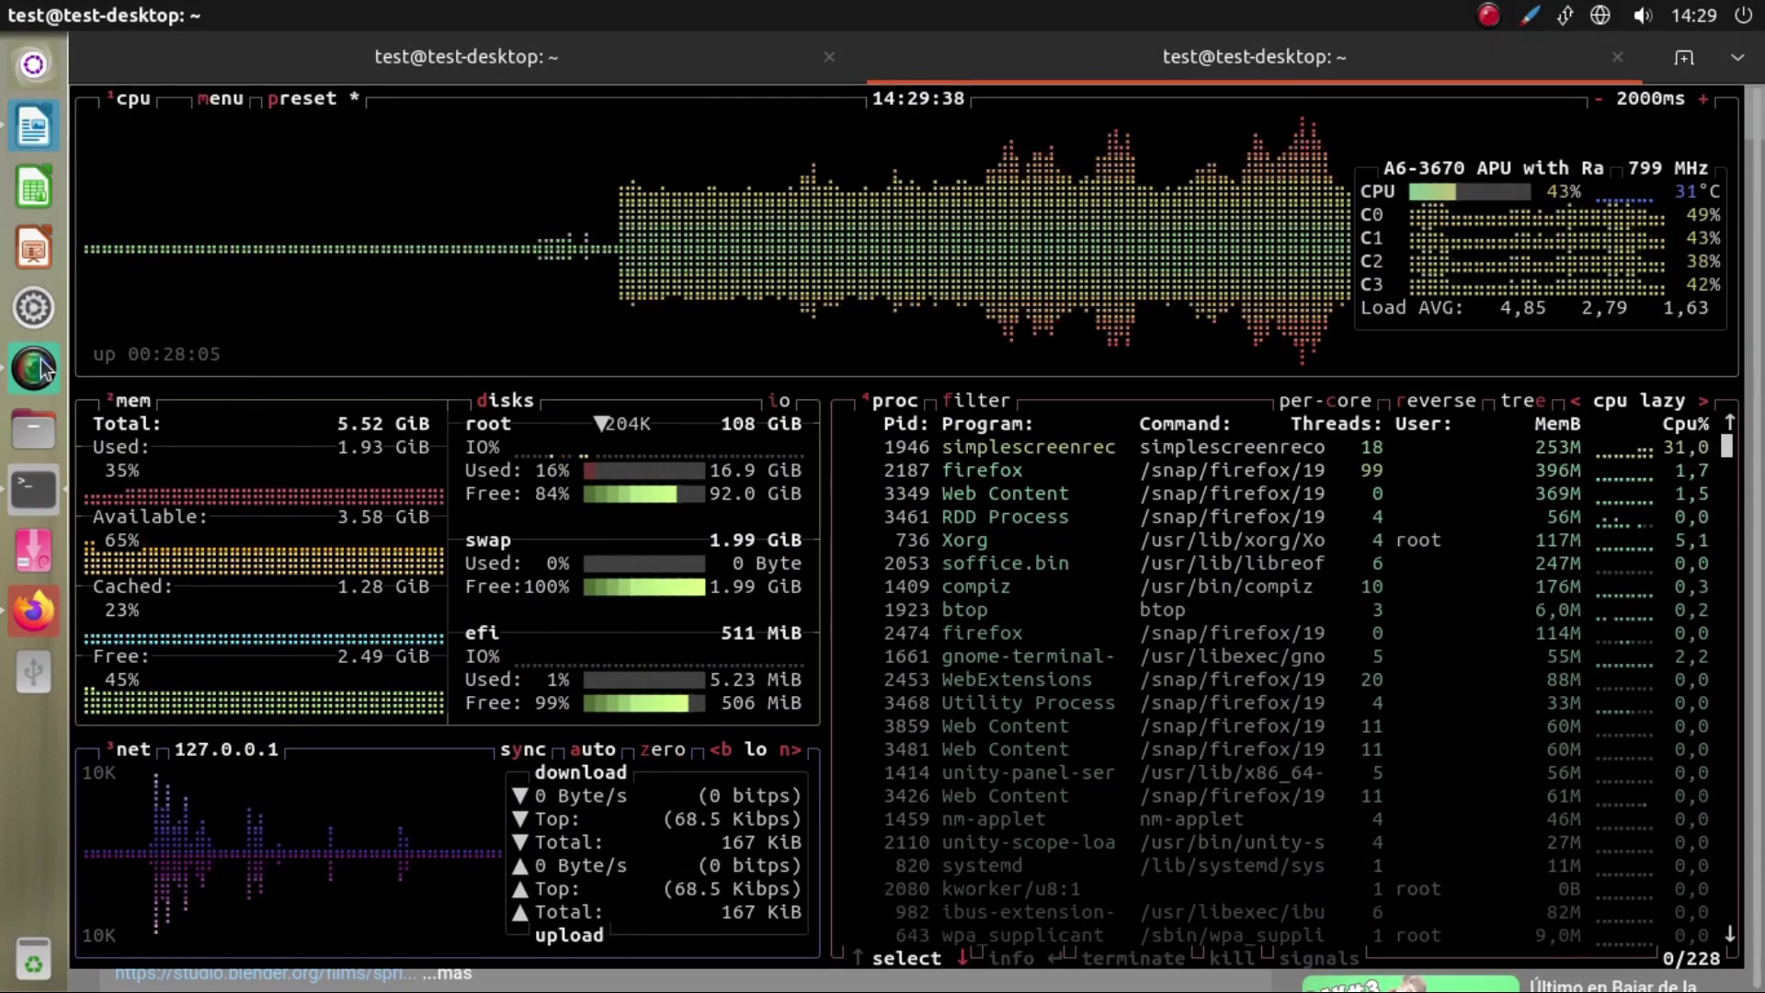
# Switch to the file manager and open the Video Blender test folder on the 62 GB volume.
pyautogui.click(33, 433)
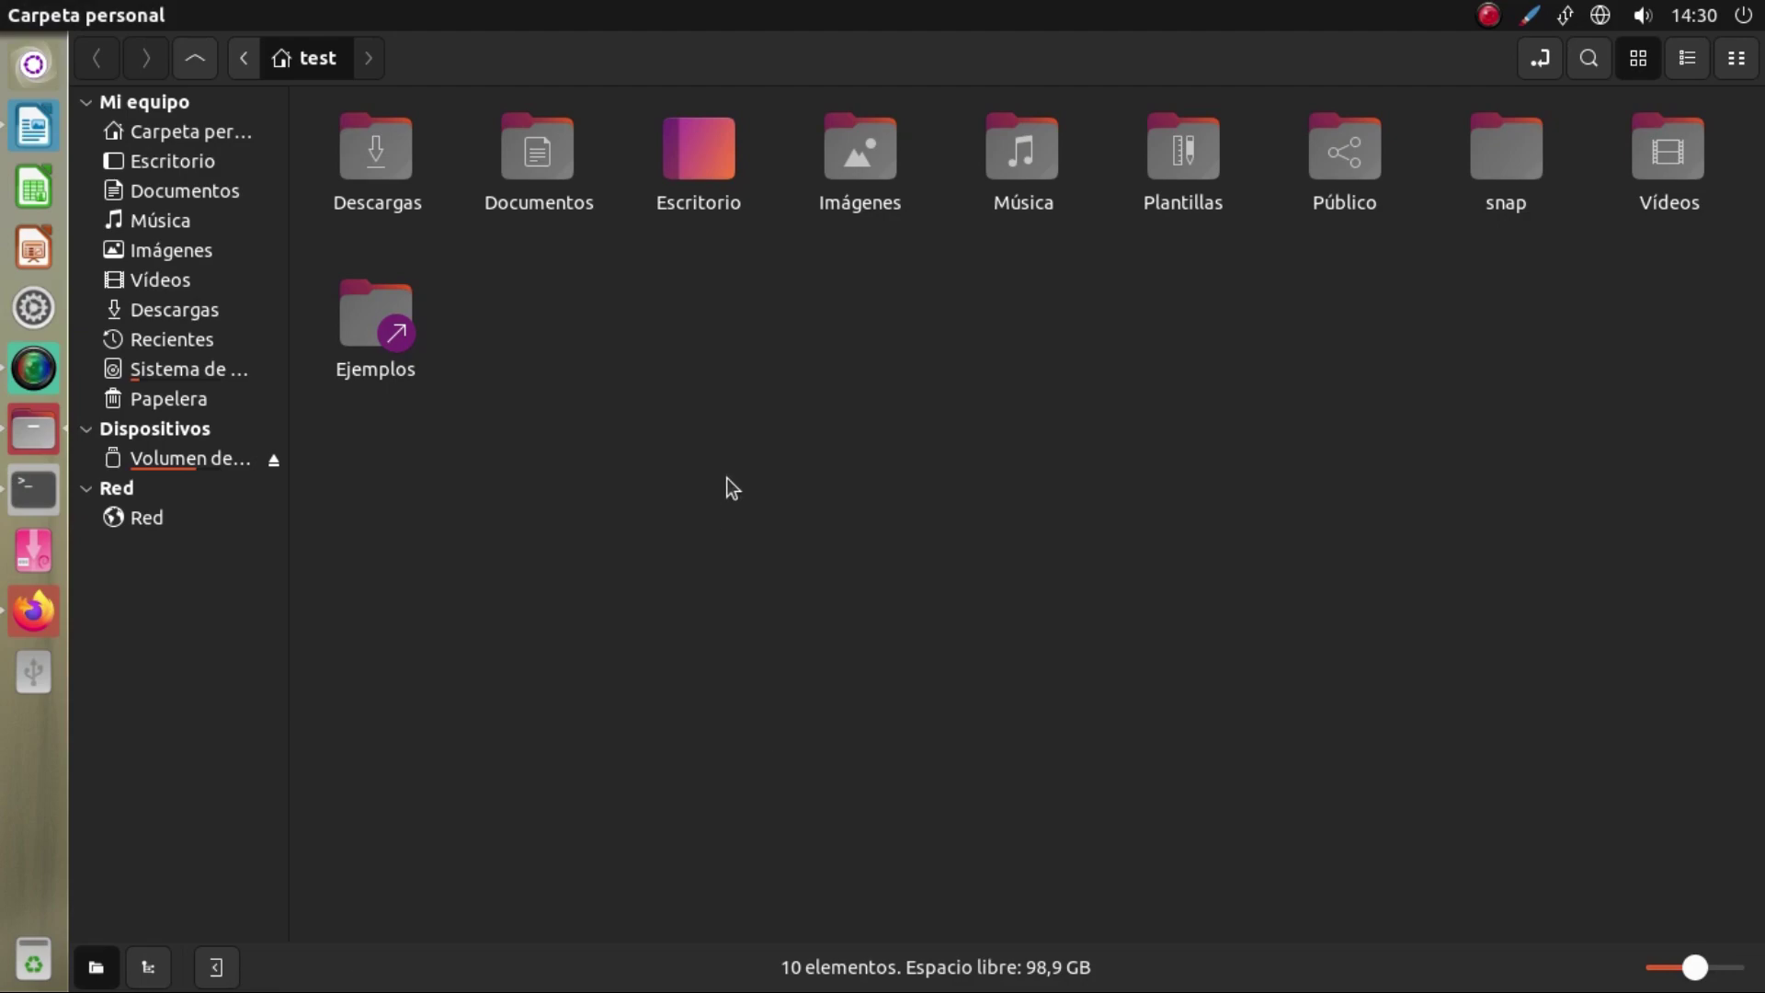
pyautogui.click(217, 457)
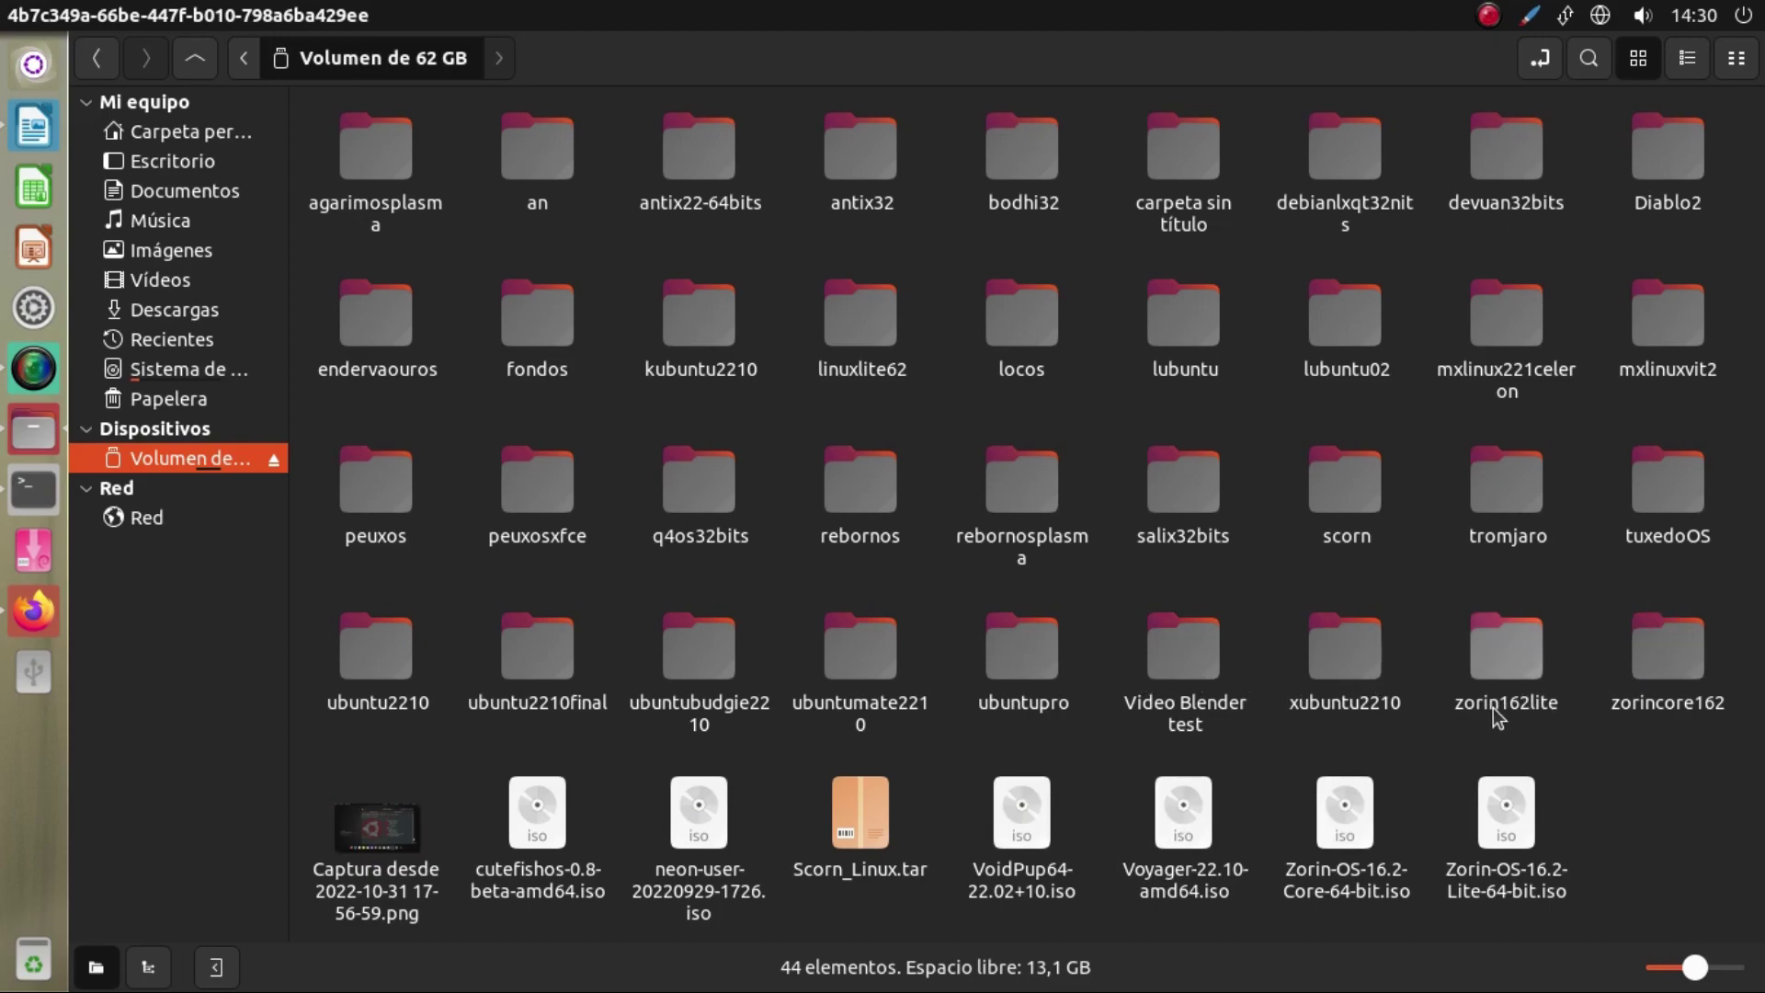
pyautogui.doubleClick(1211, 648)
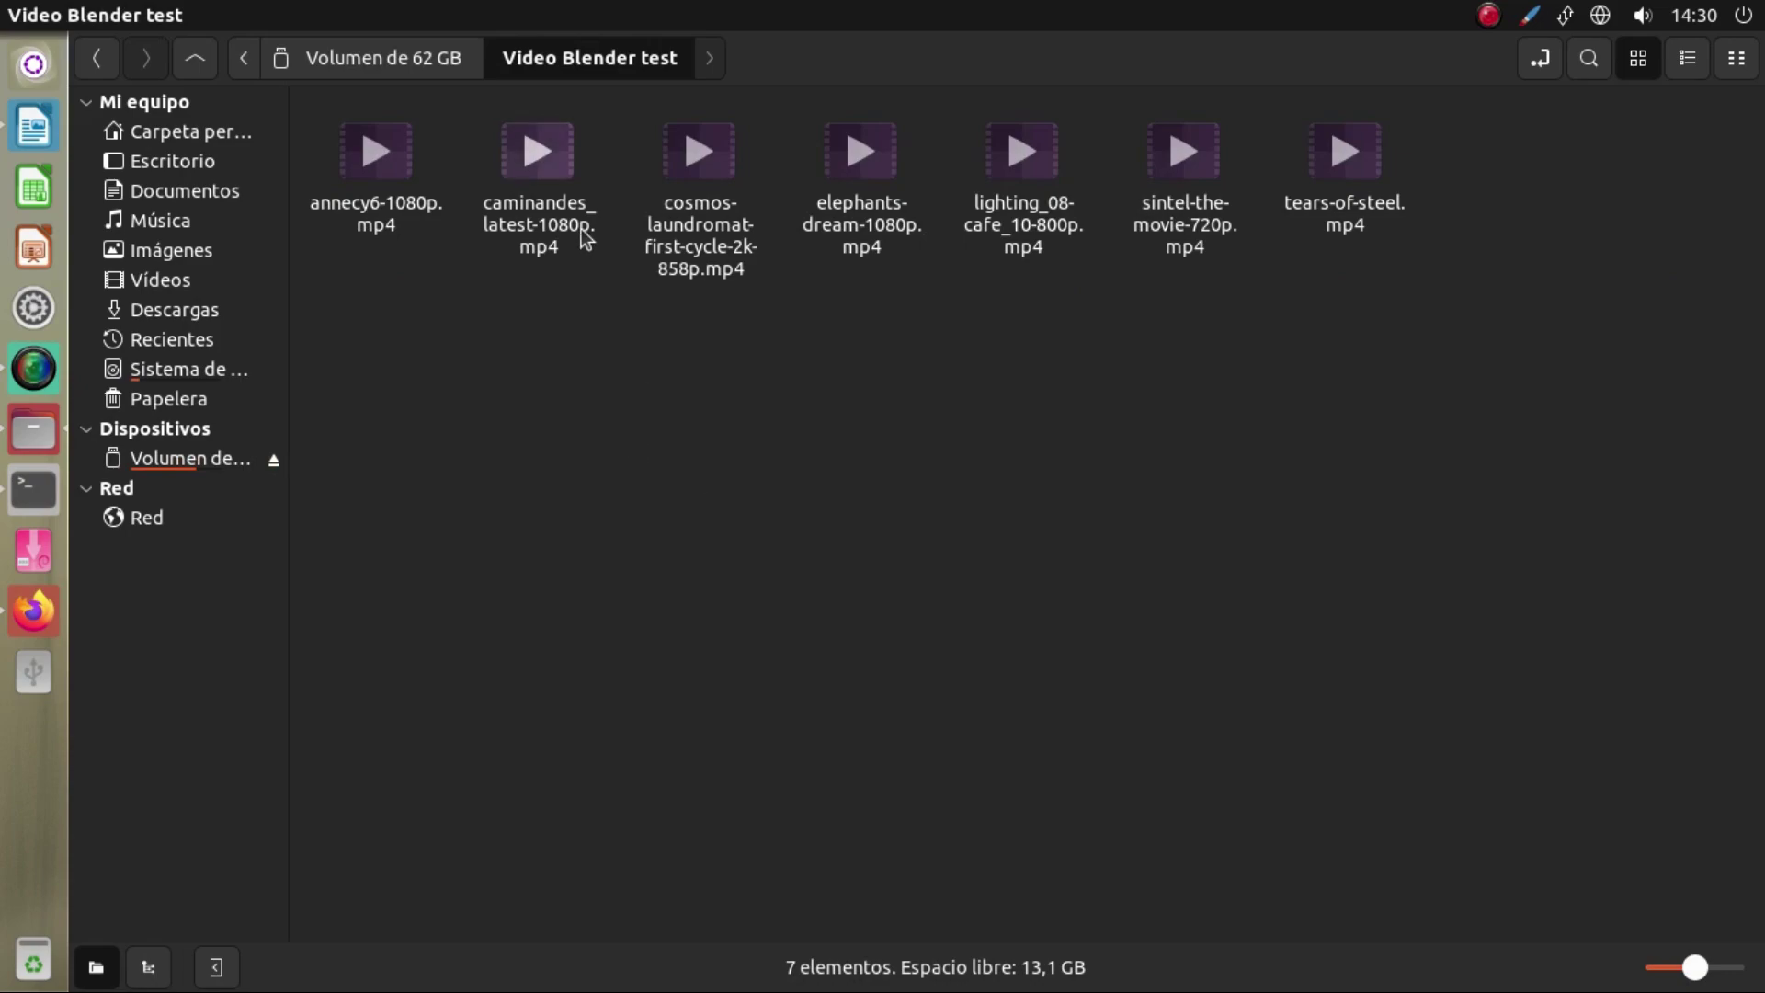
# Play caminandes_latest-1080p.mp4 in VLC, accepting the privacy policy with network access for metadata allowed, and skip to 00:30.
pyautogui.doubleClick(511, 175)
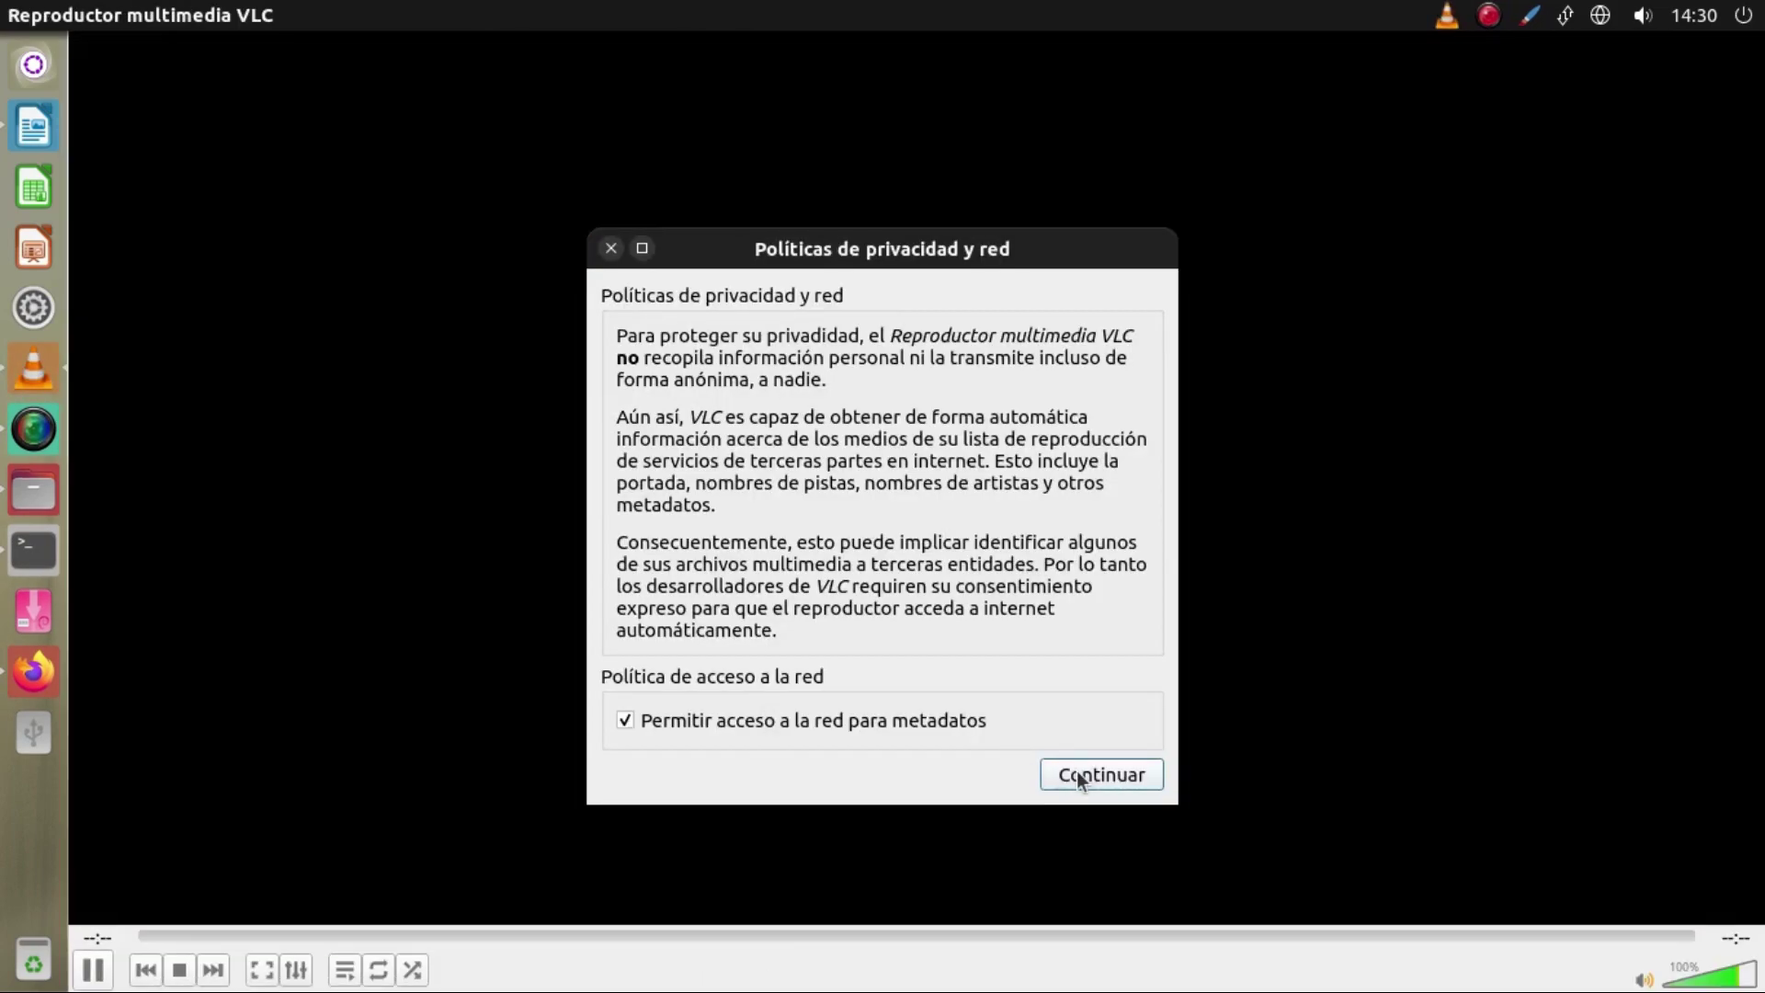
pyautogui.click(1078, 776)
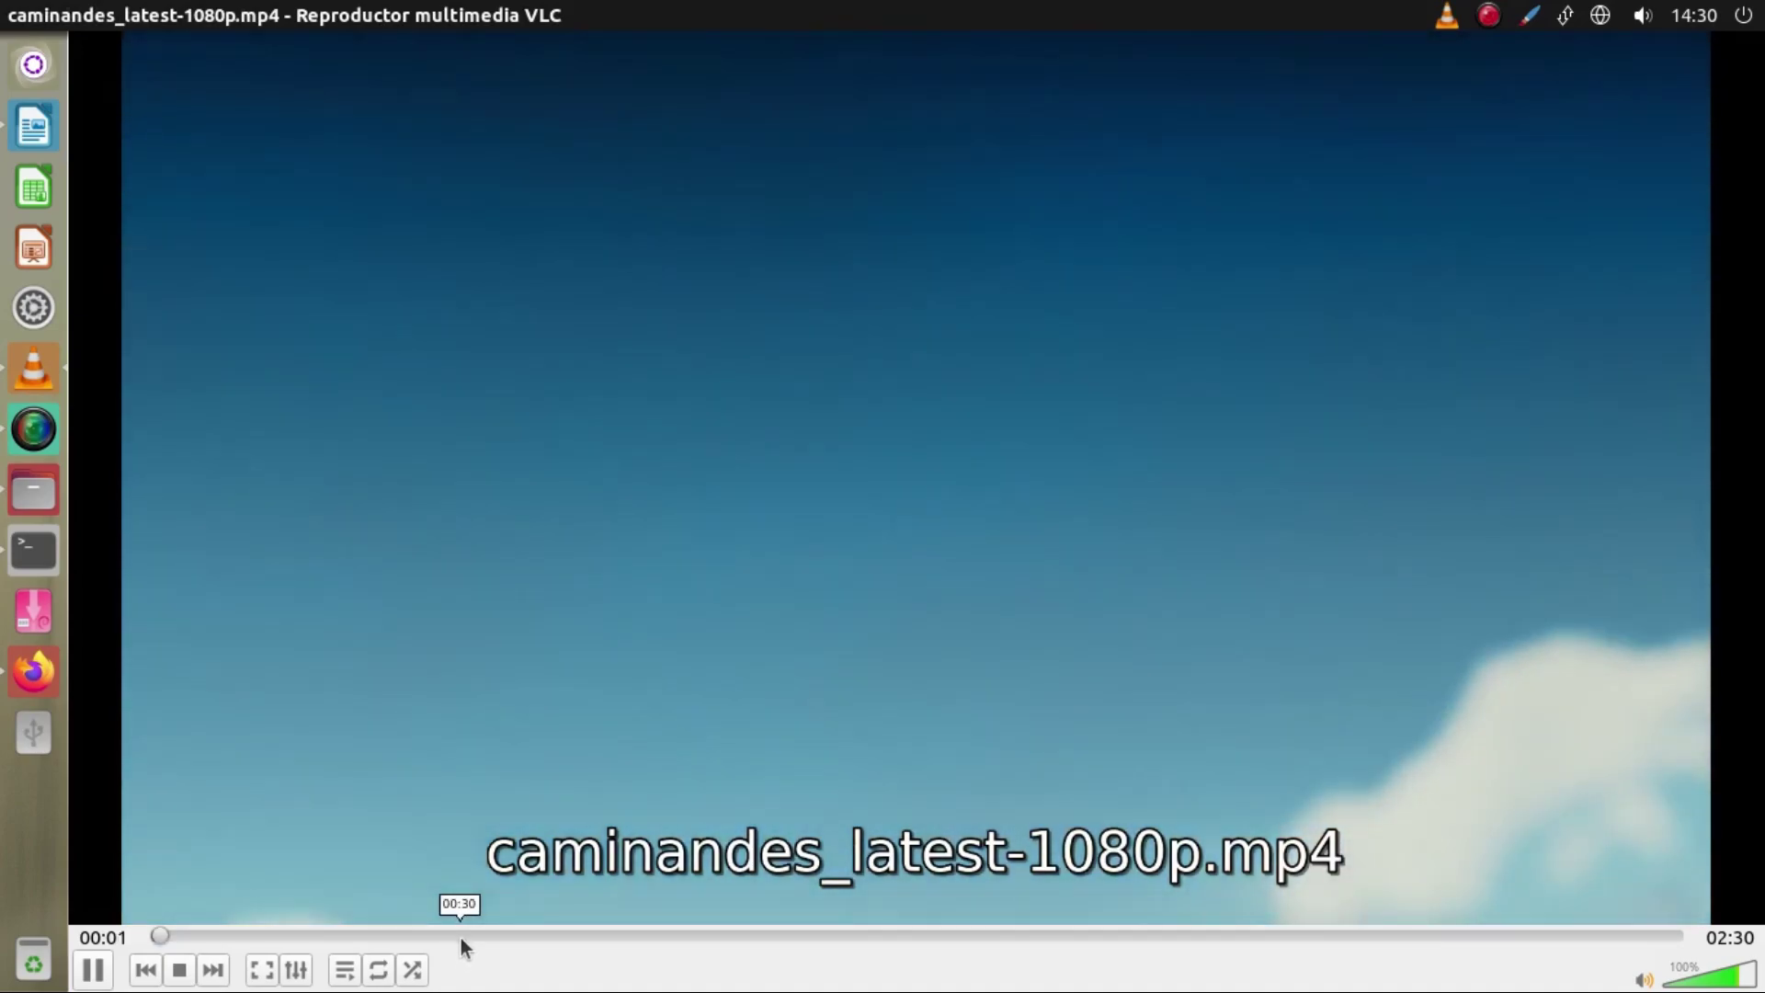
pyautogui.click(461, 936)
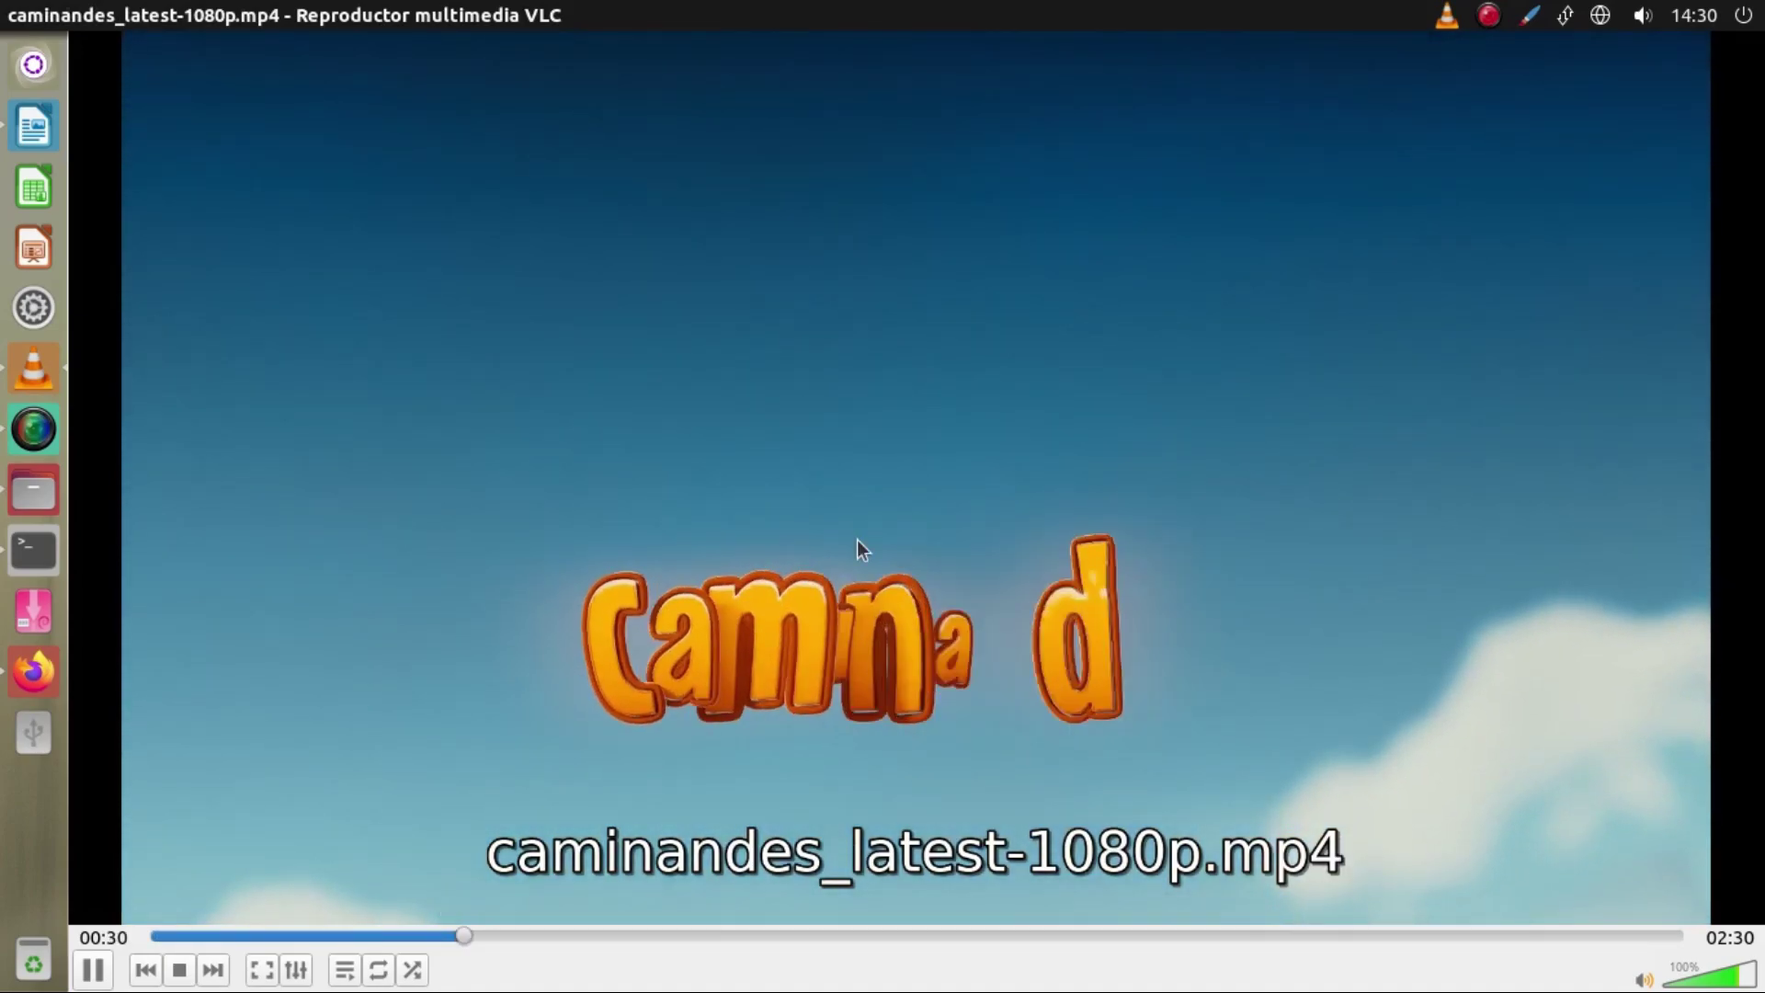
# Lower the playback volume to 80%, skip the Caminandes video to about 01:08, and stop it.
pyautogui.scroll(1, 857, 538)
pyautogui.scroll(-9, 856, 539)
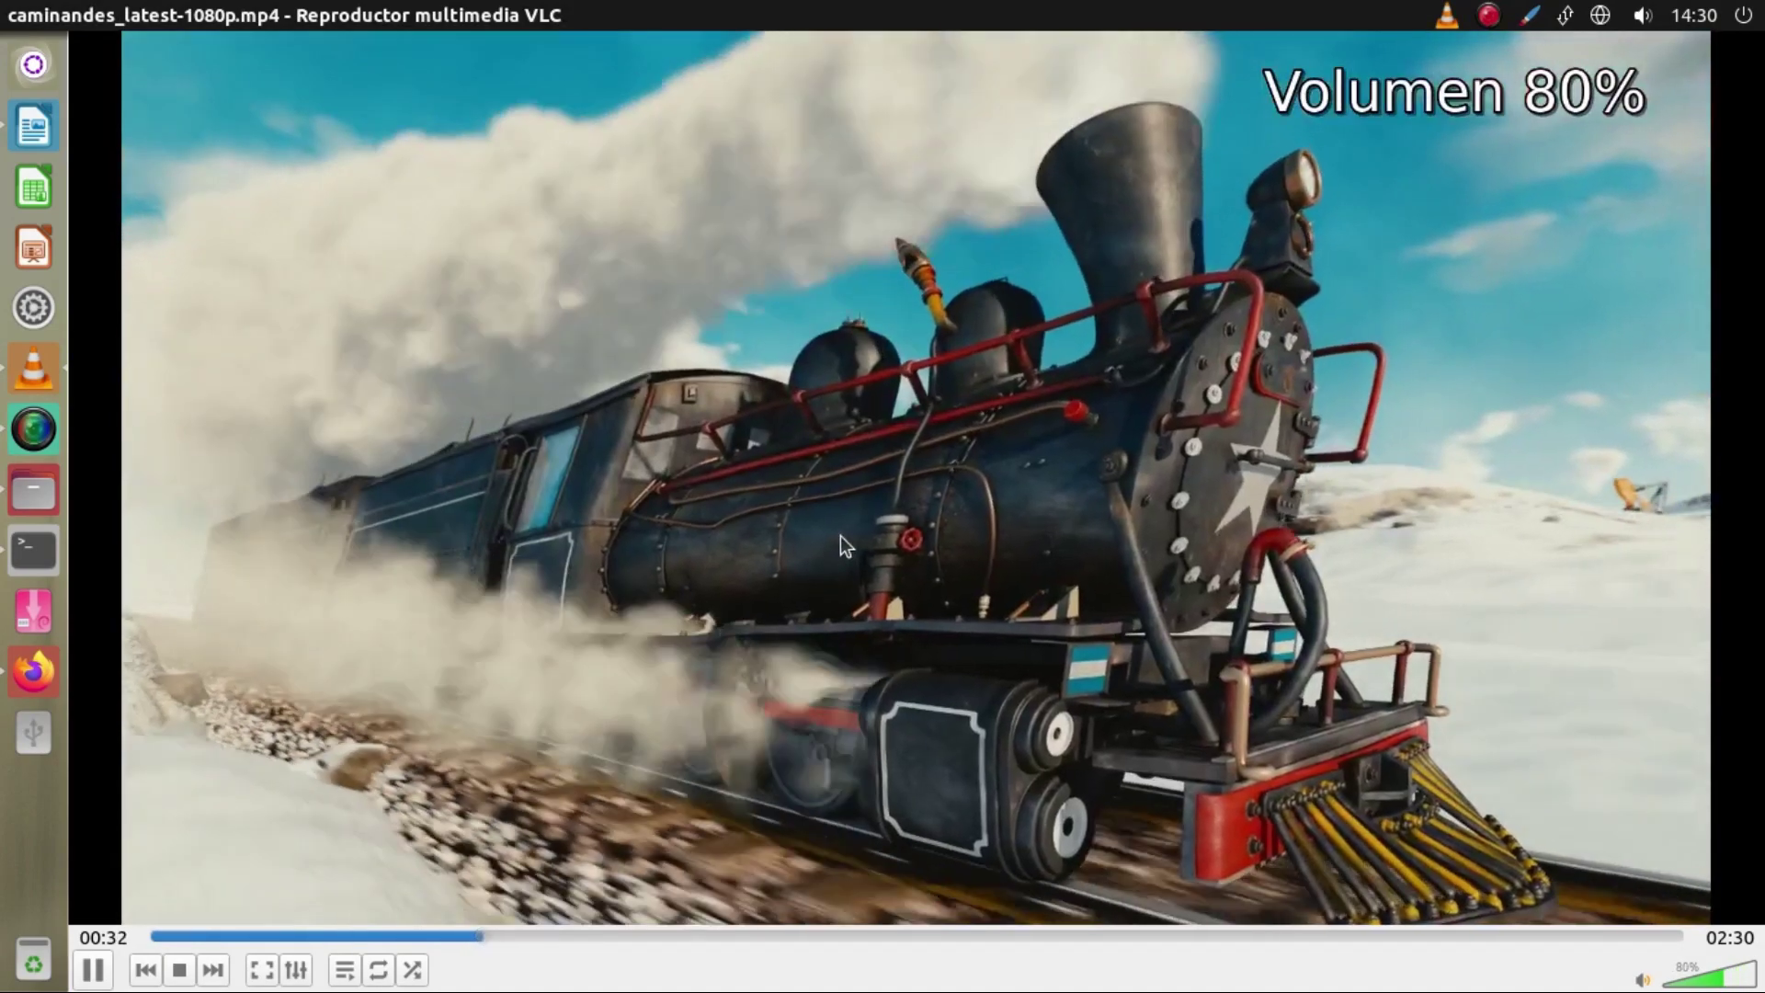
pyautogui.scroll(4, 841, 537)
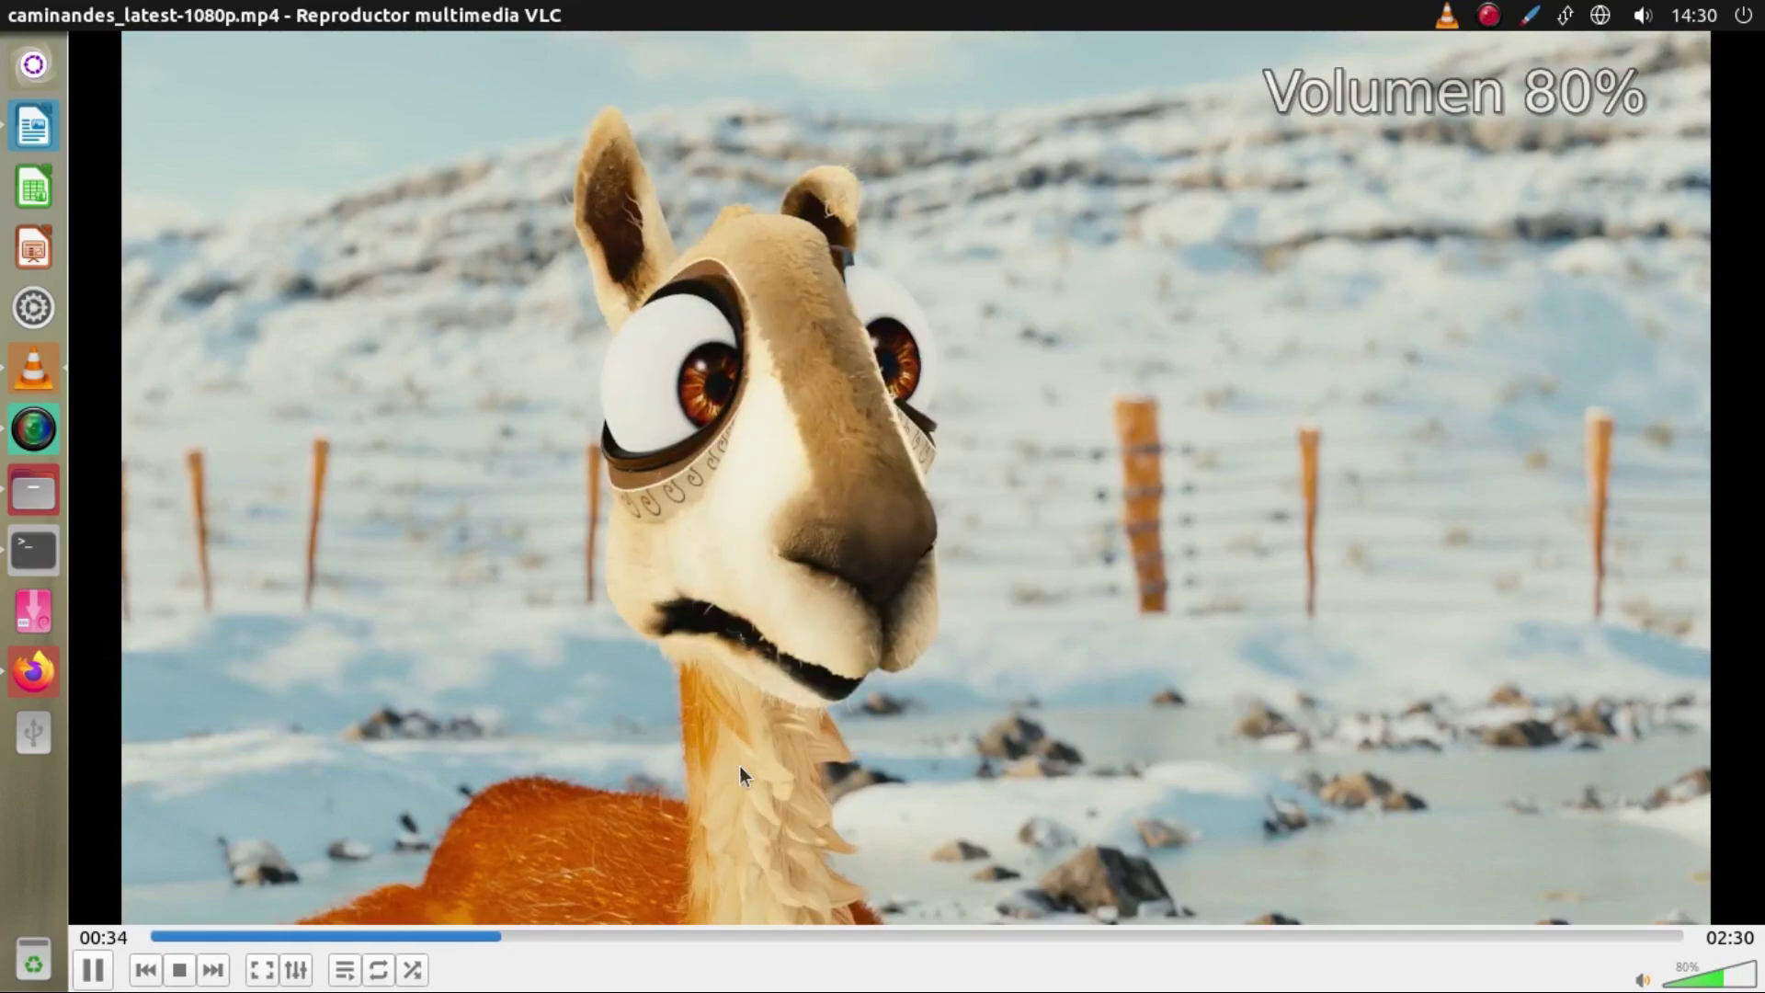
pyautogui.click(831, 935)
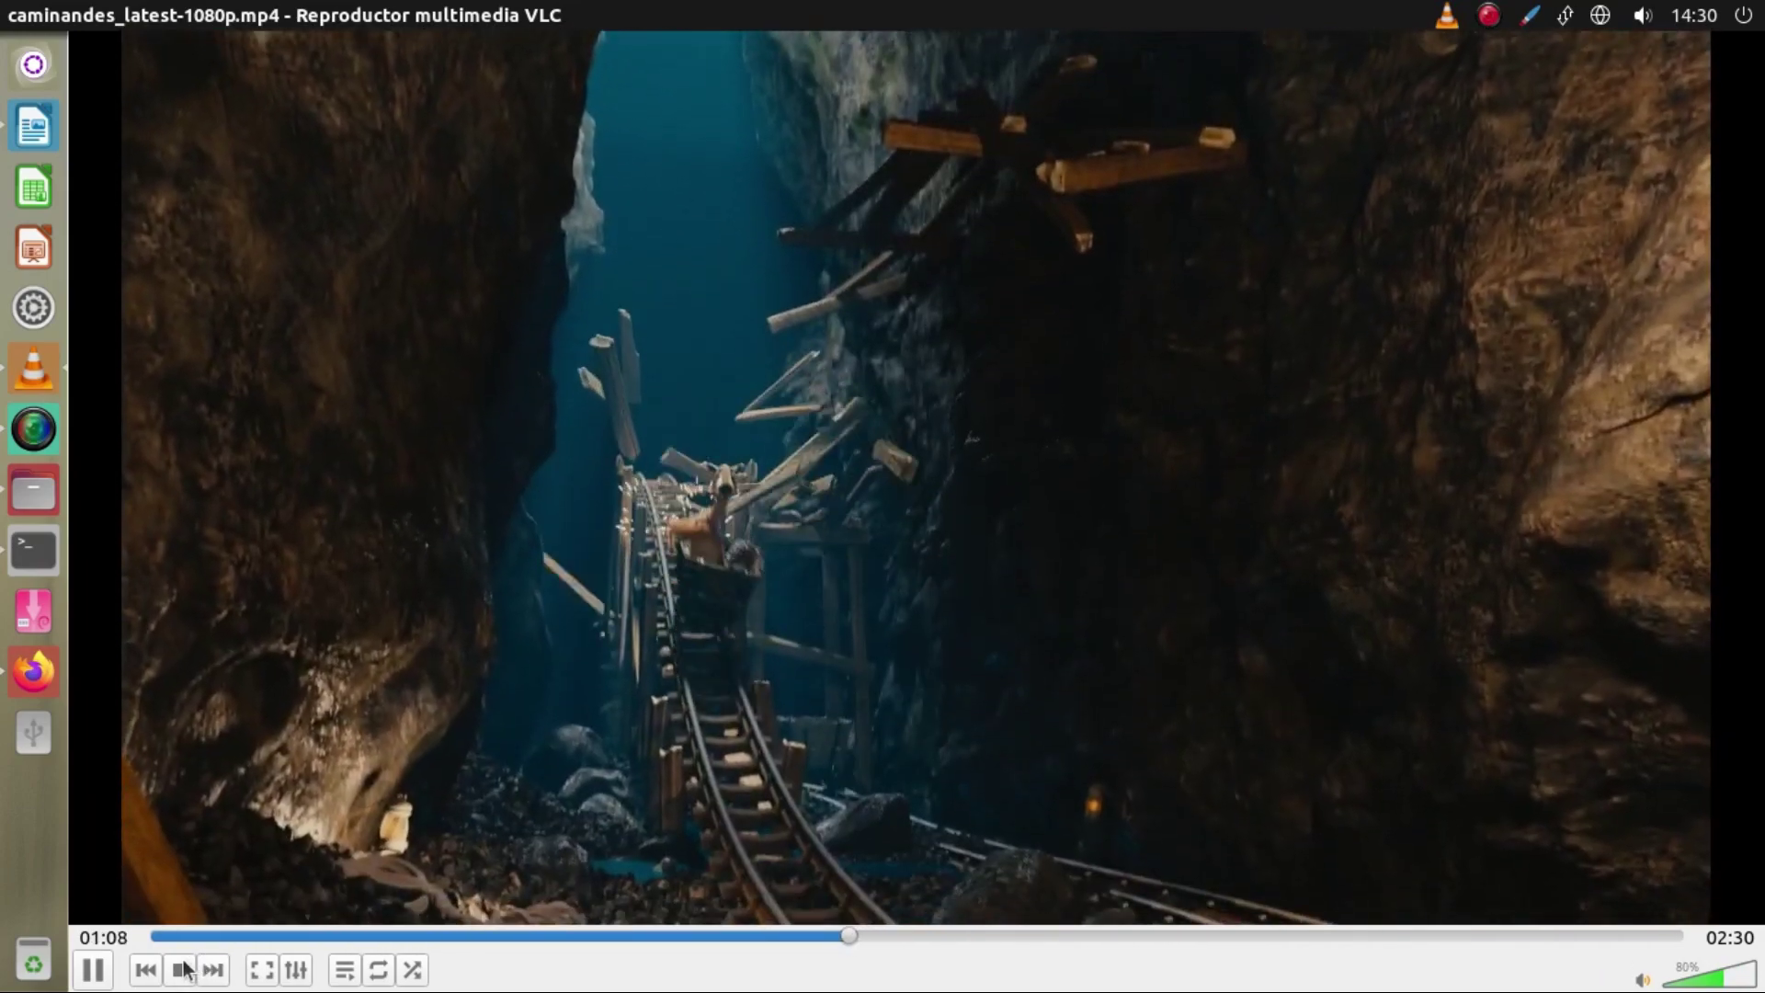
pyautogui.click(182, 970)
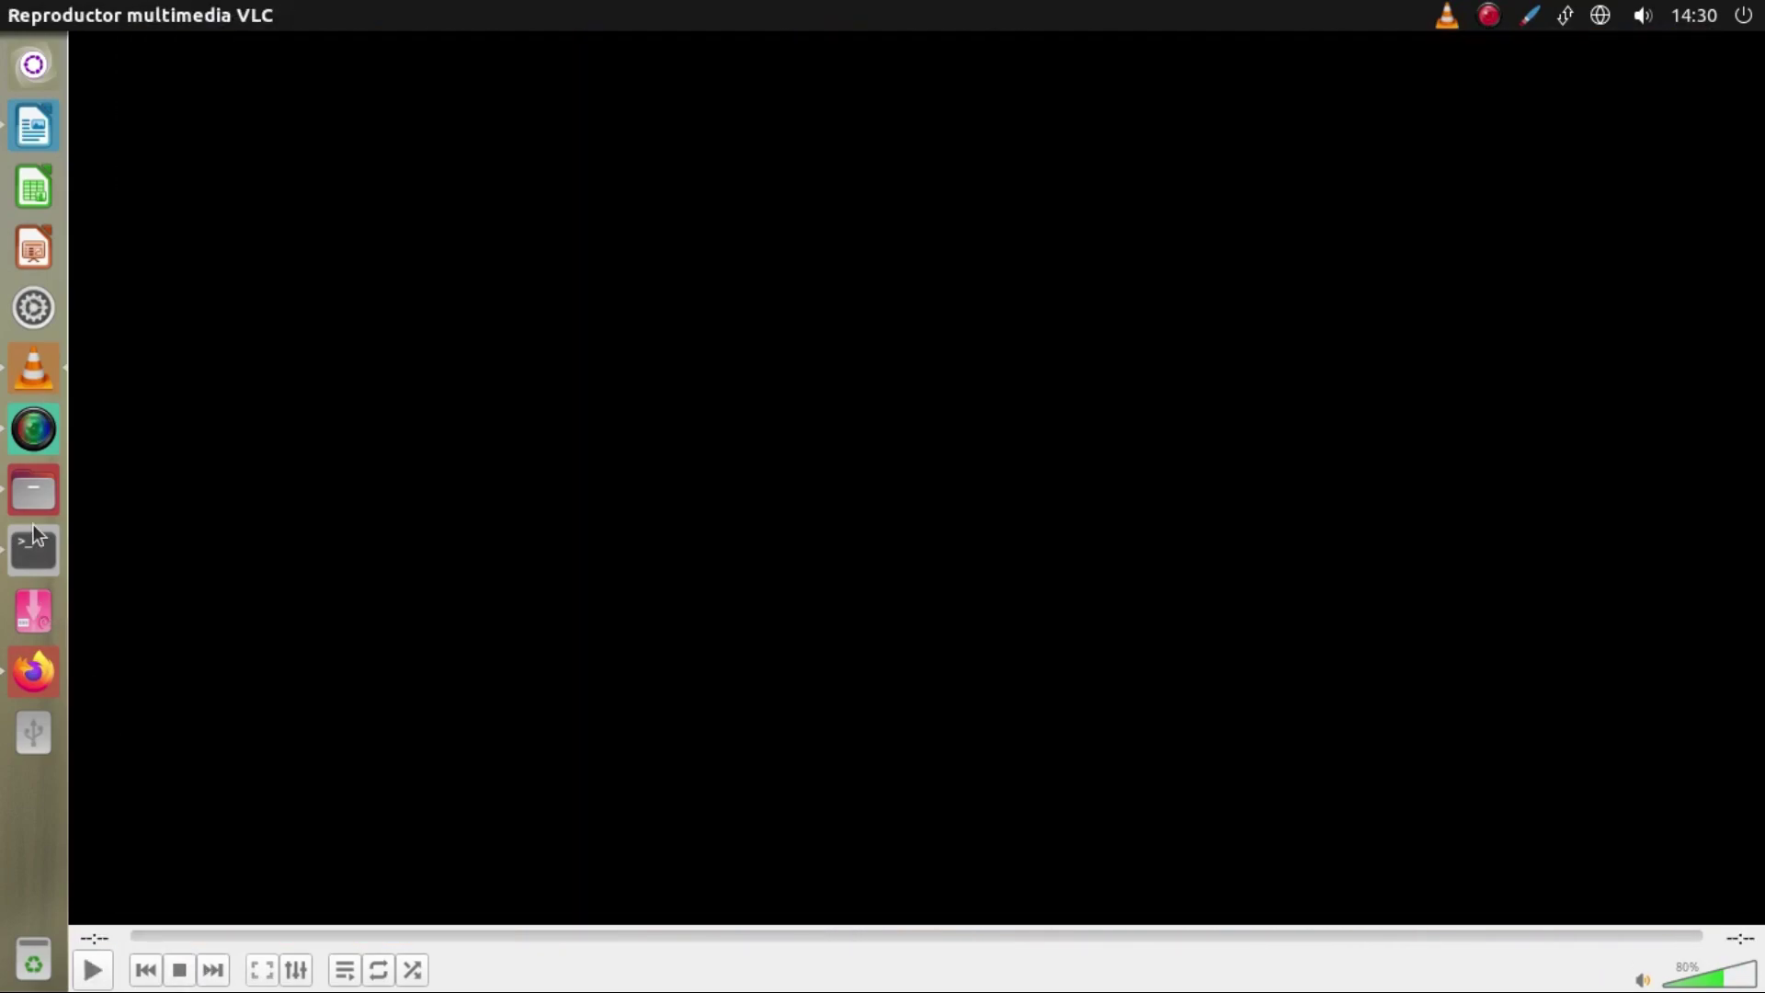
# Try to play cosmos-laundromat-first-cycle-2k-858p.mp4 from the Video Blender test folder, and close VLC.
pyautogui.click(42, 502)
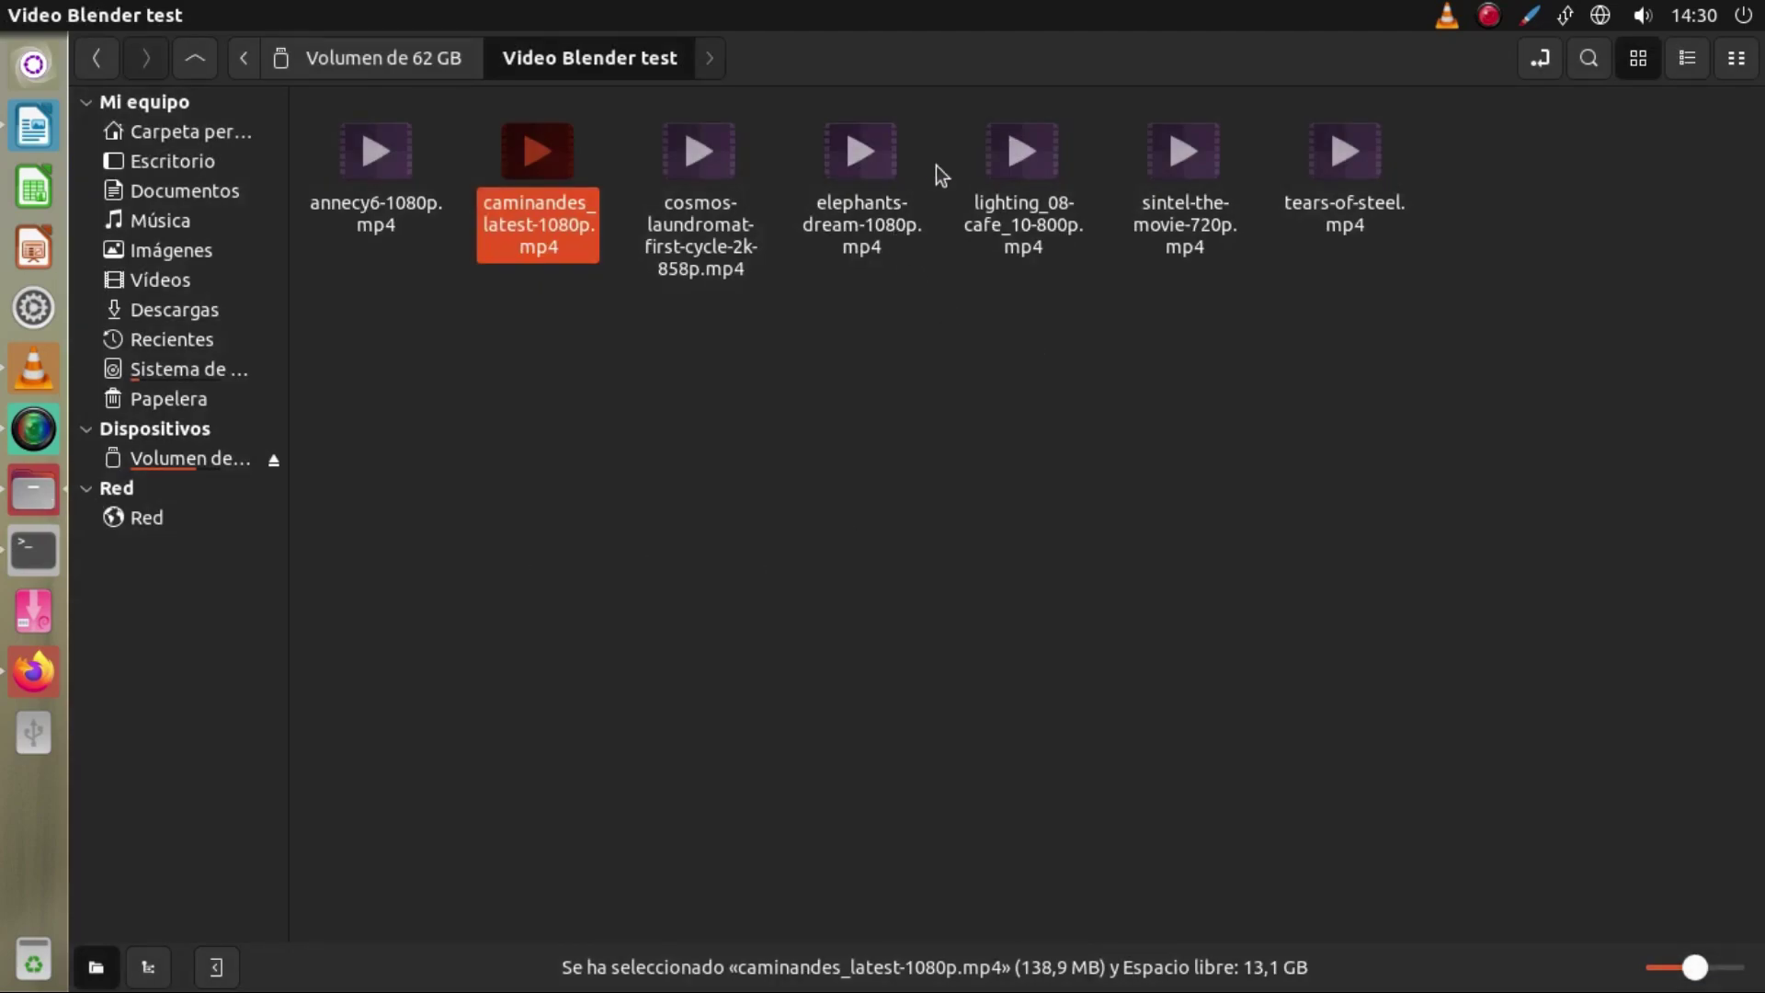
pyautogui.click(696, 177)
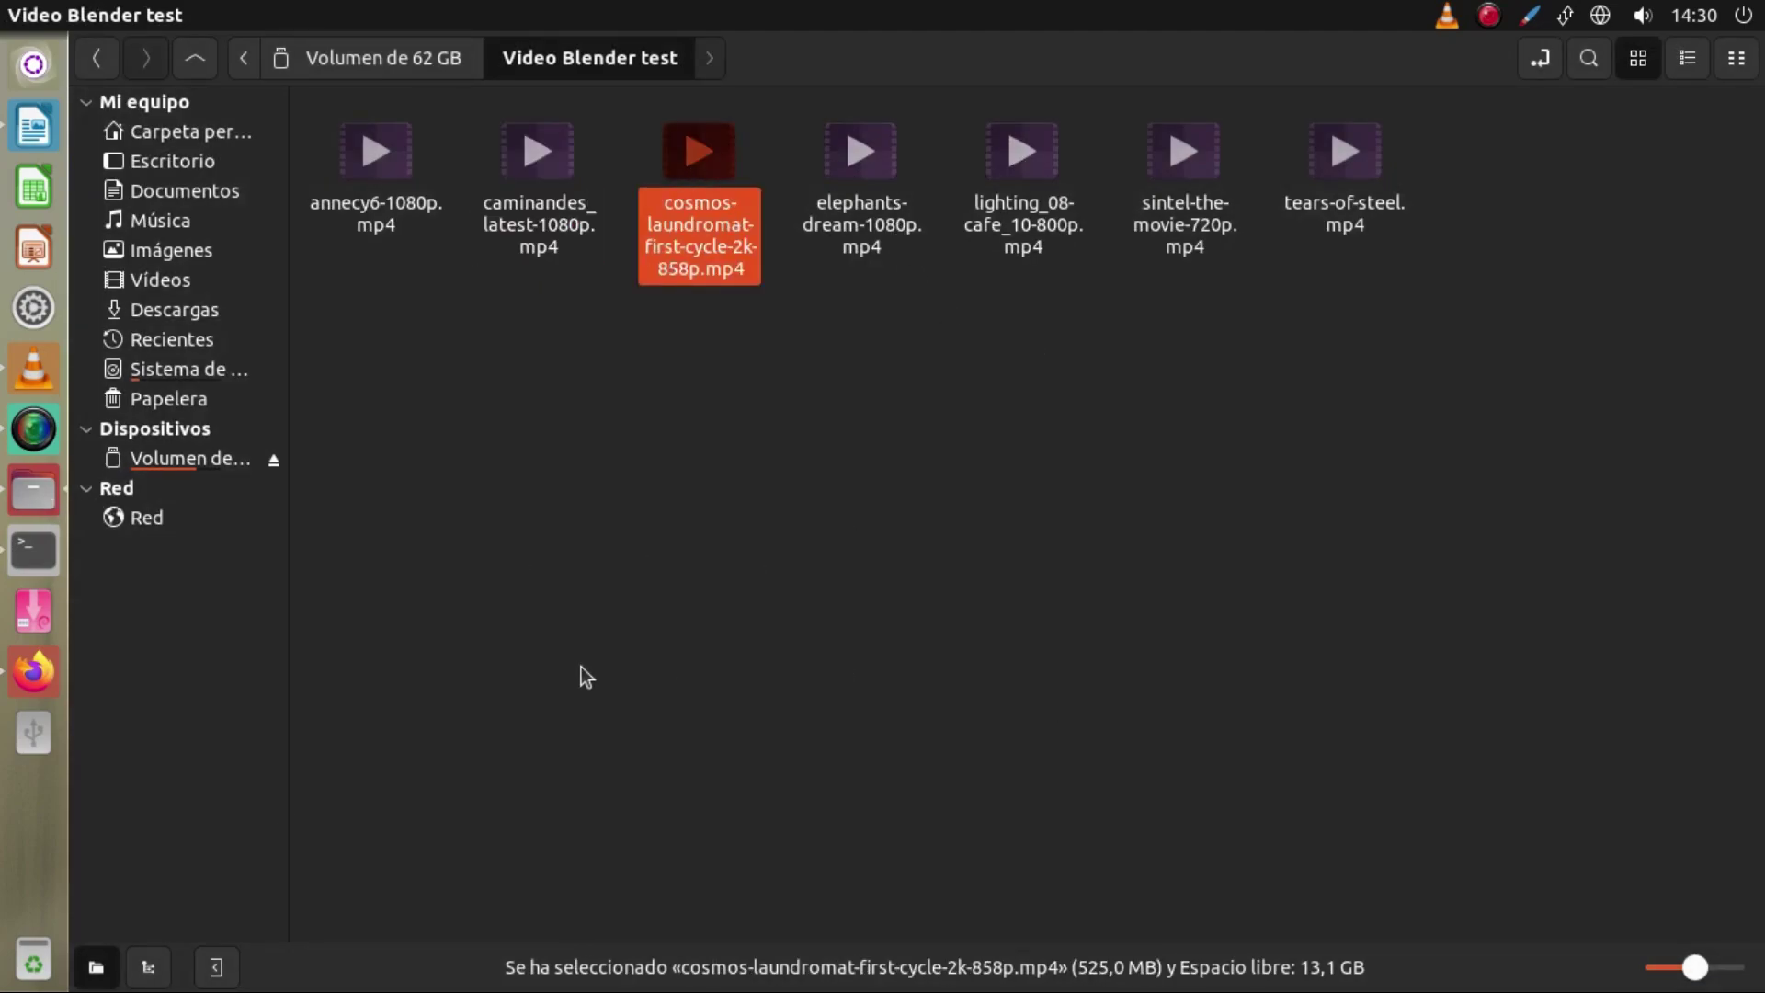
pyautogui.click(31, 383)
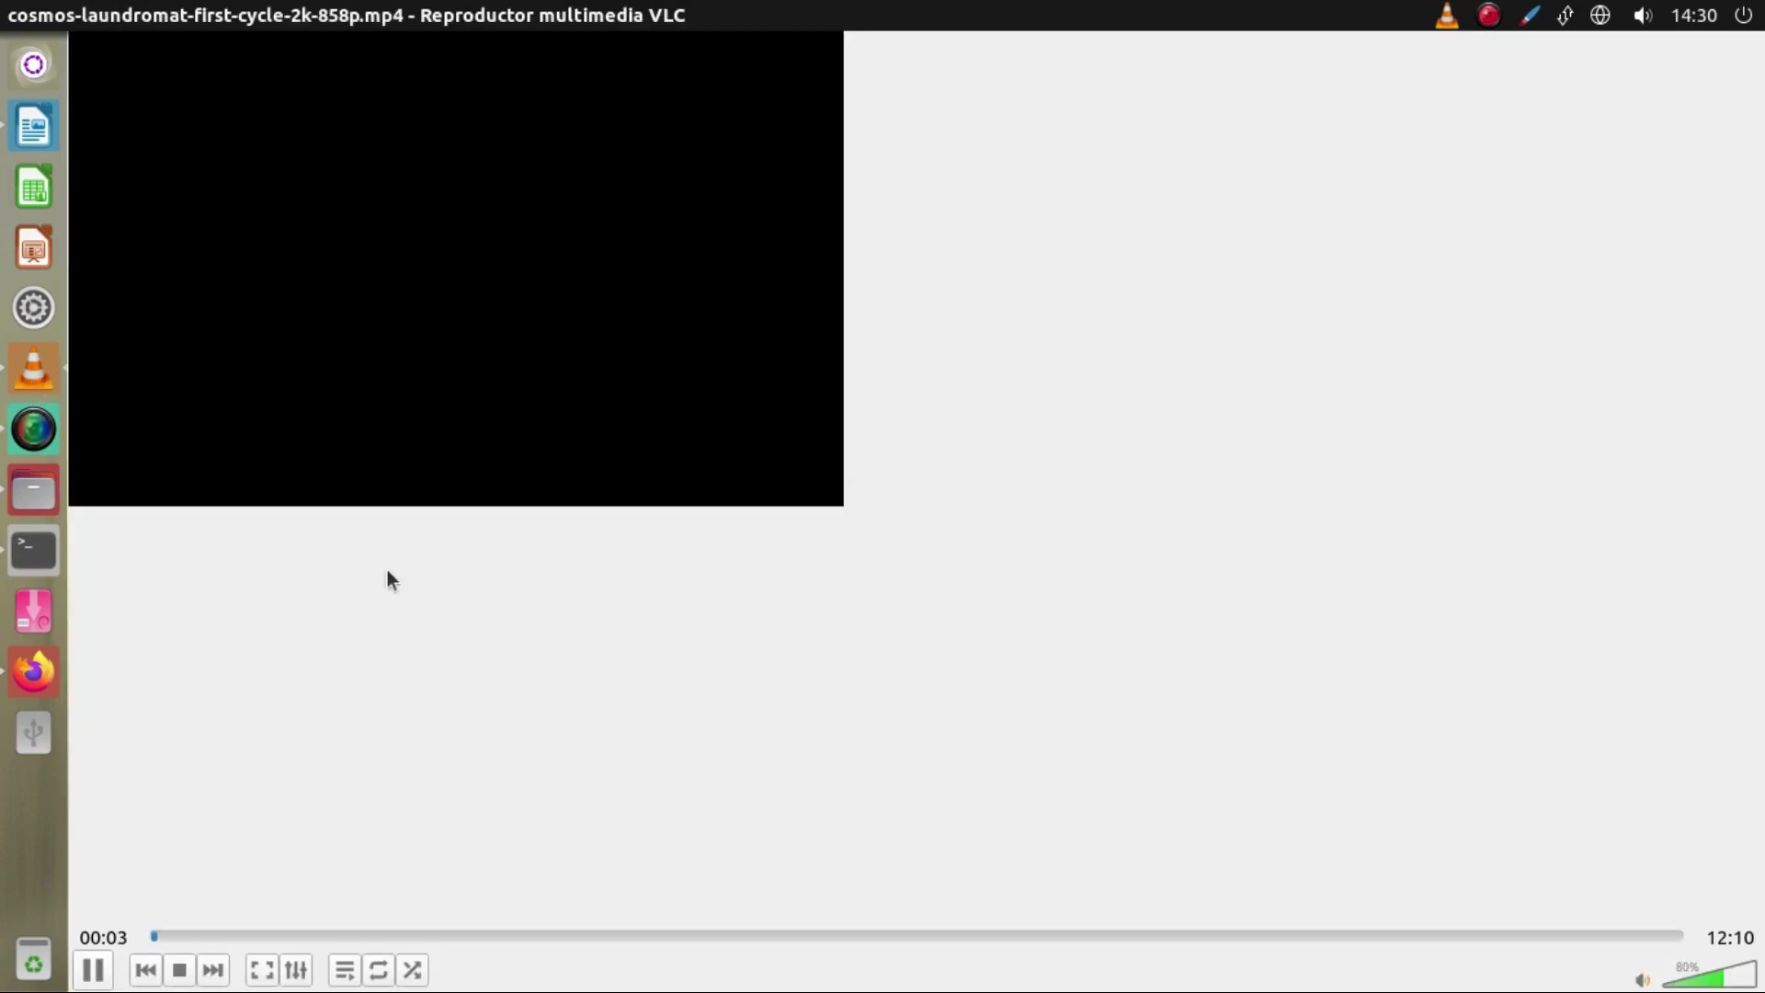
pyautogui.rightClick(52, 373)
pyautogui.click(144, 436)
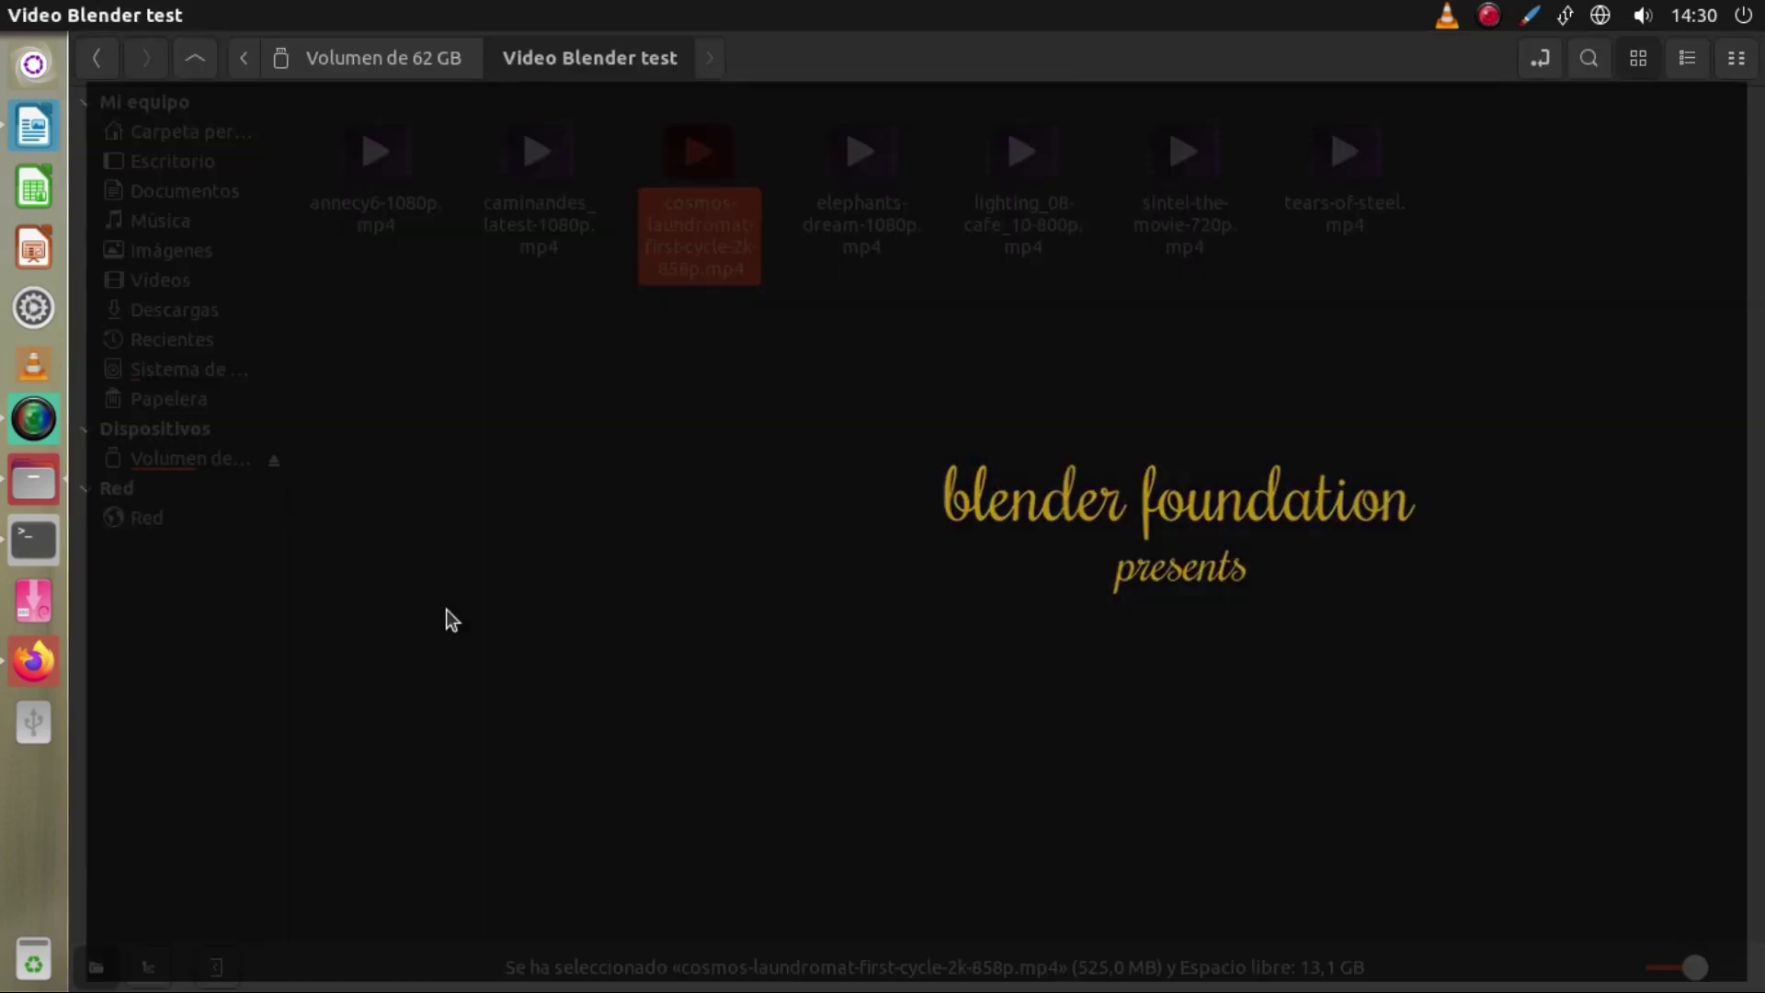
# Play cosmos-laundromat-first-cycle-2k-858p.mp4 in a full-screen VLC window and skip to about 00:41.
pyautogui.doubleClick(728, 157)
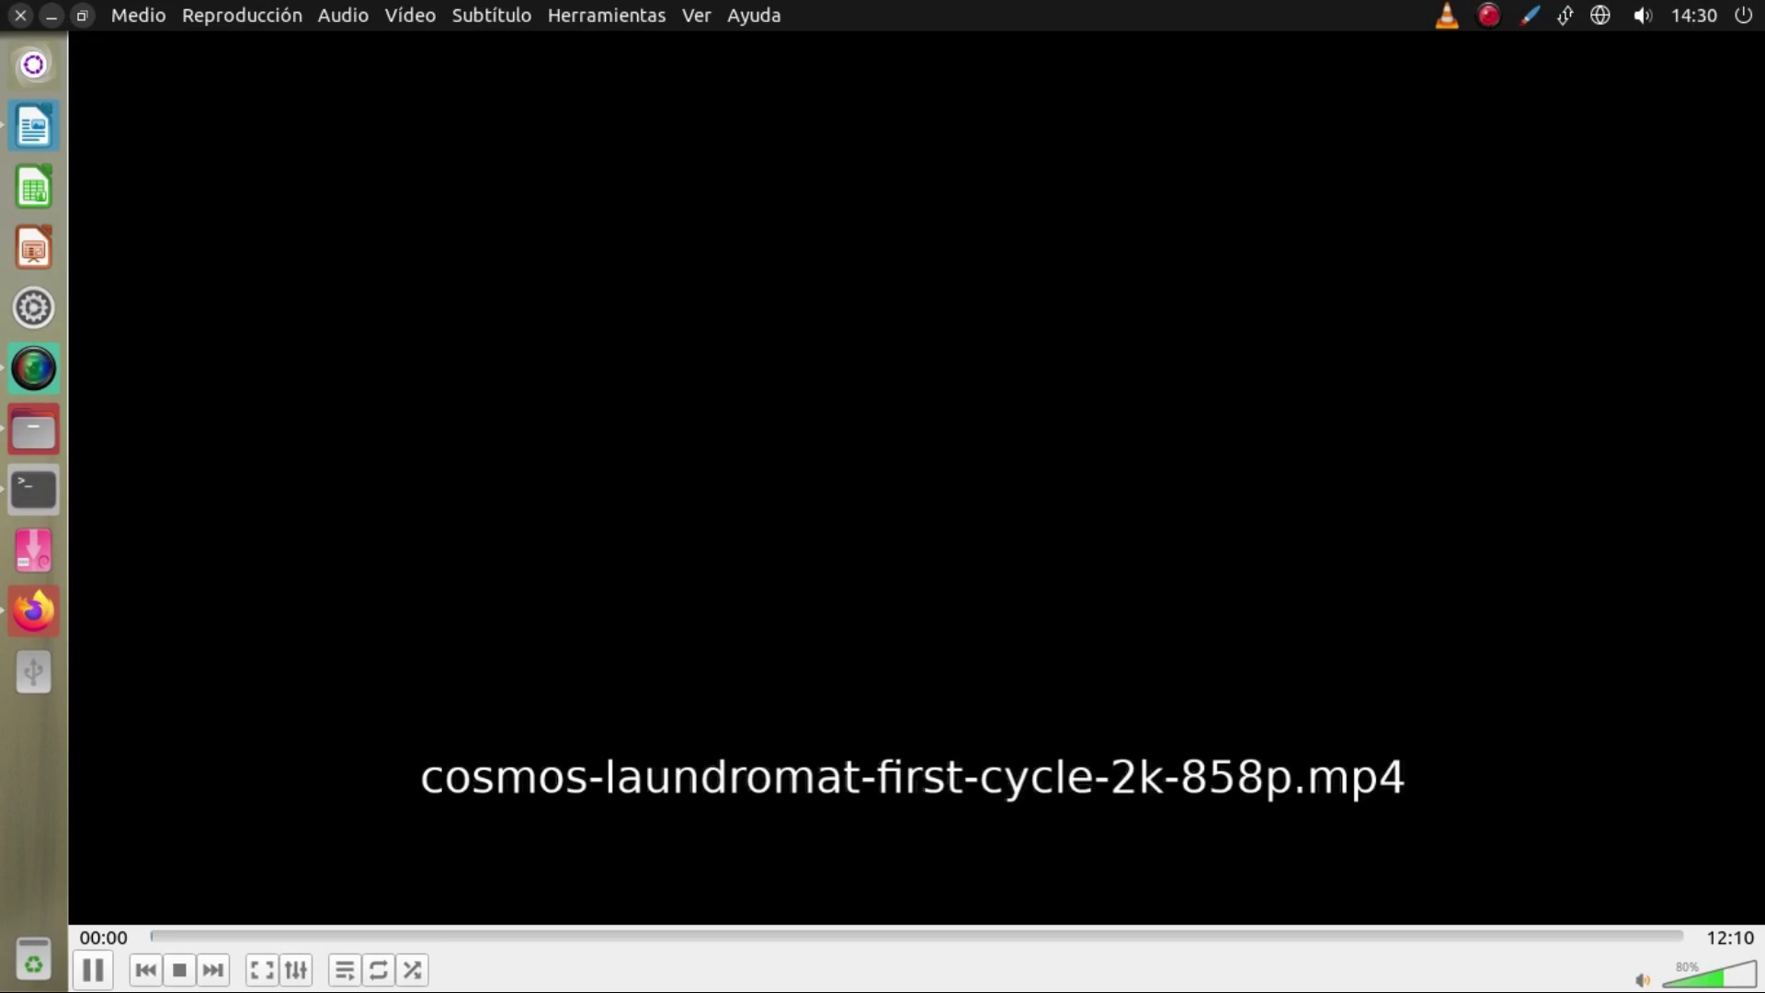
pyautogui.click(270, 965)
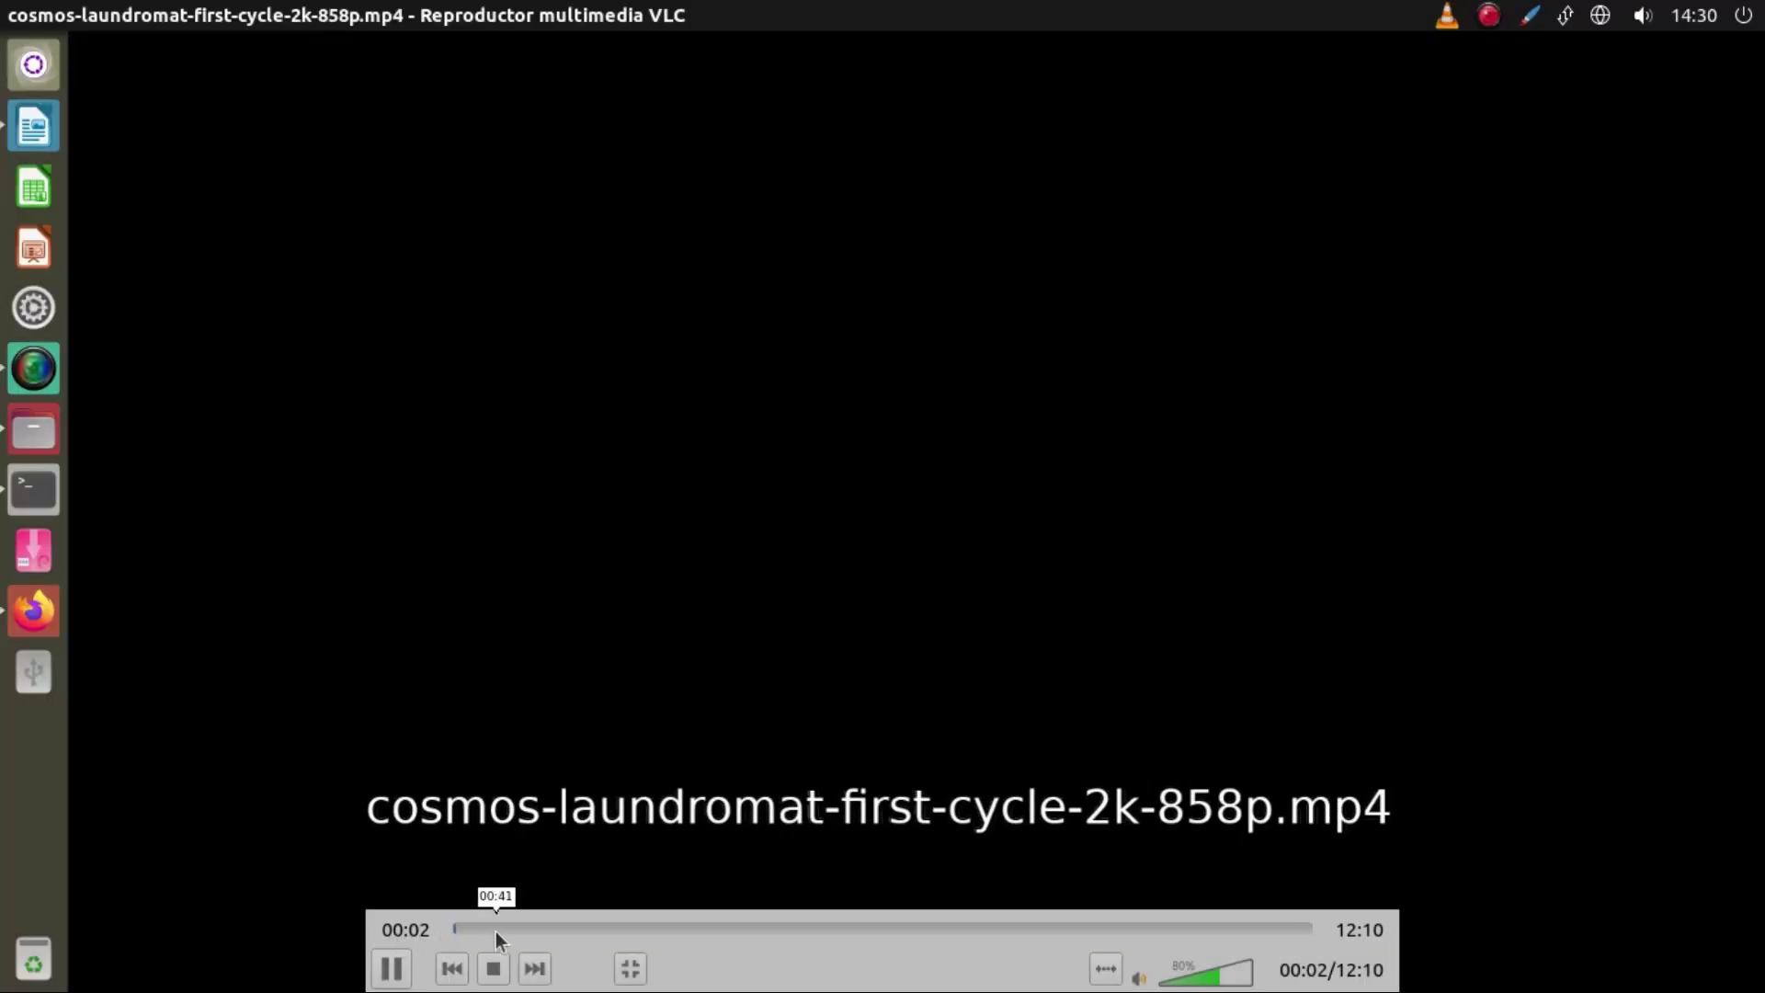
pyautogui.click(497, 929)
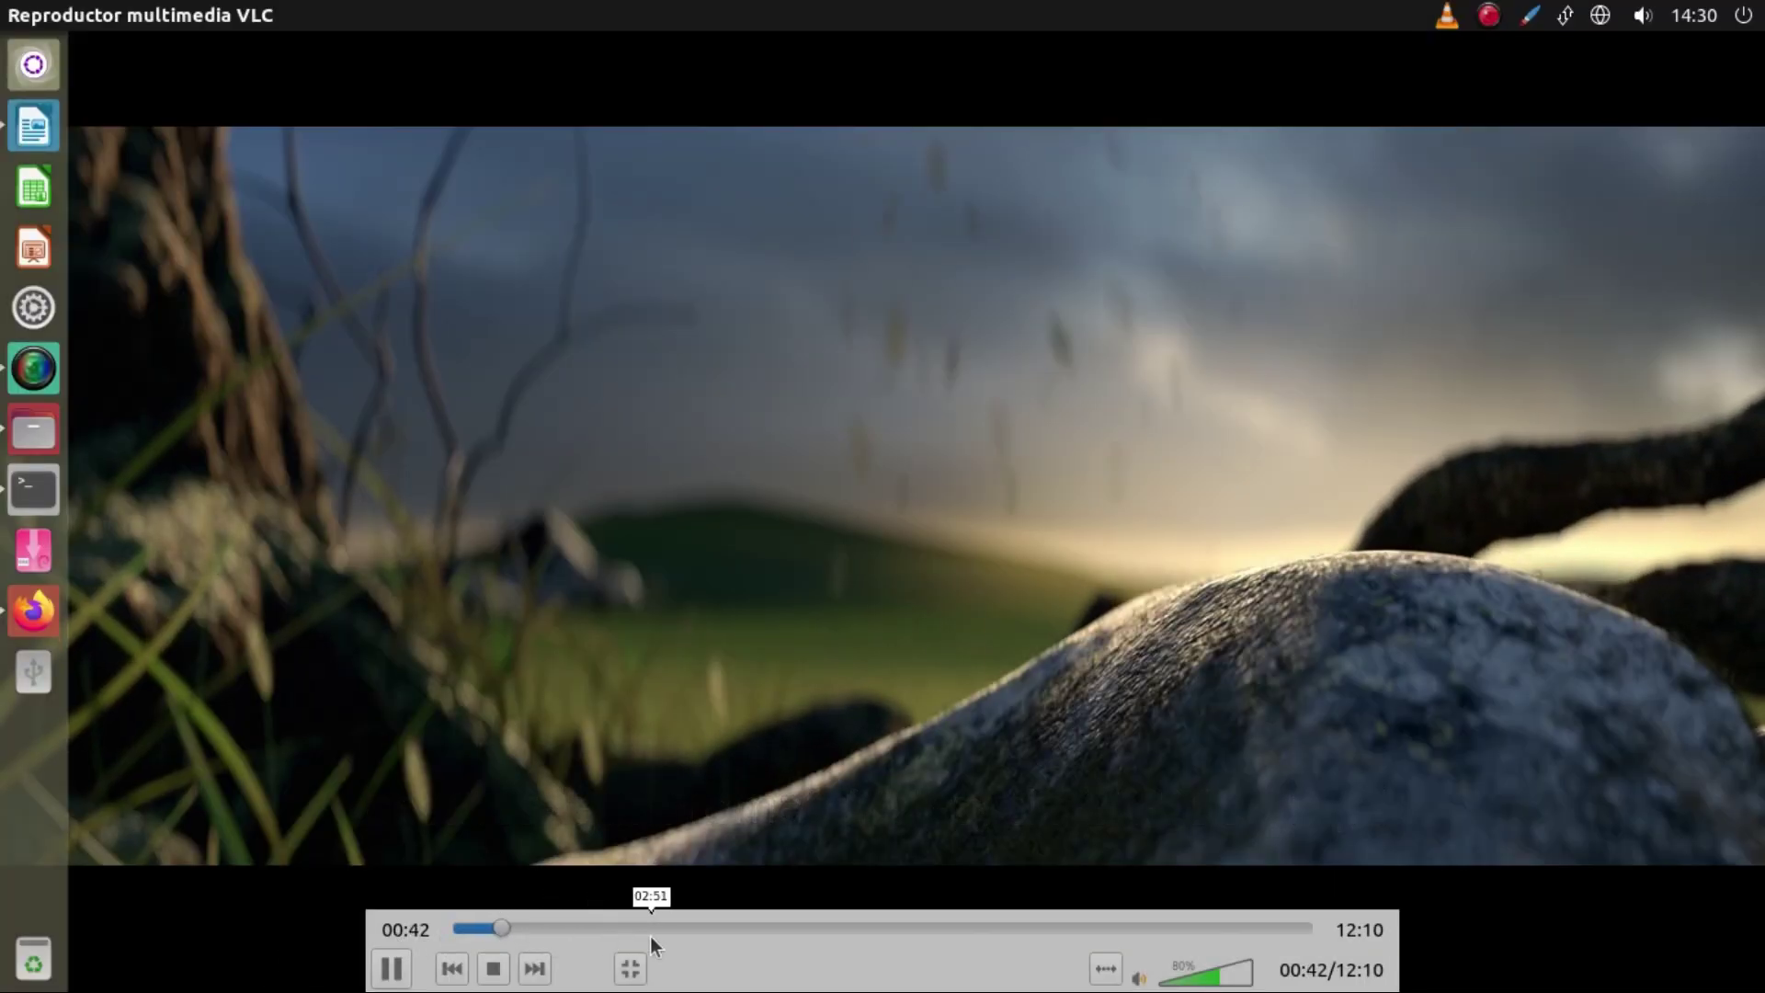
# Skip the Cosmos Laundromat video to about 02:51, 05:34 and 07:28, and stop playback.
pyautogui.click(651, 935)
pyautogui.click(844, 934)
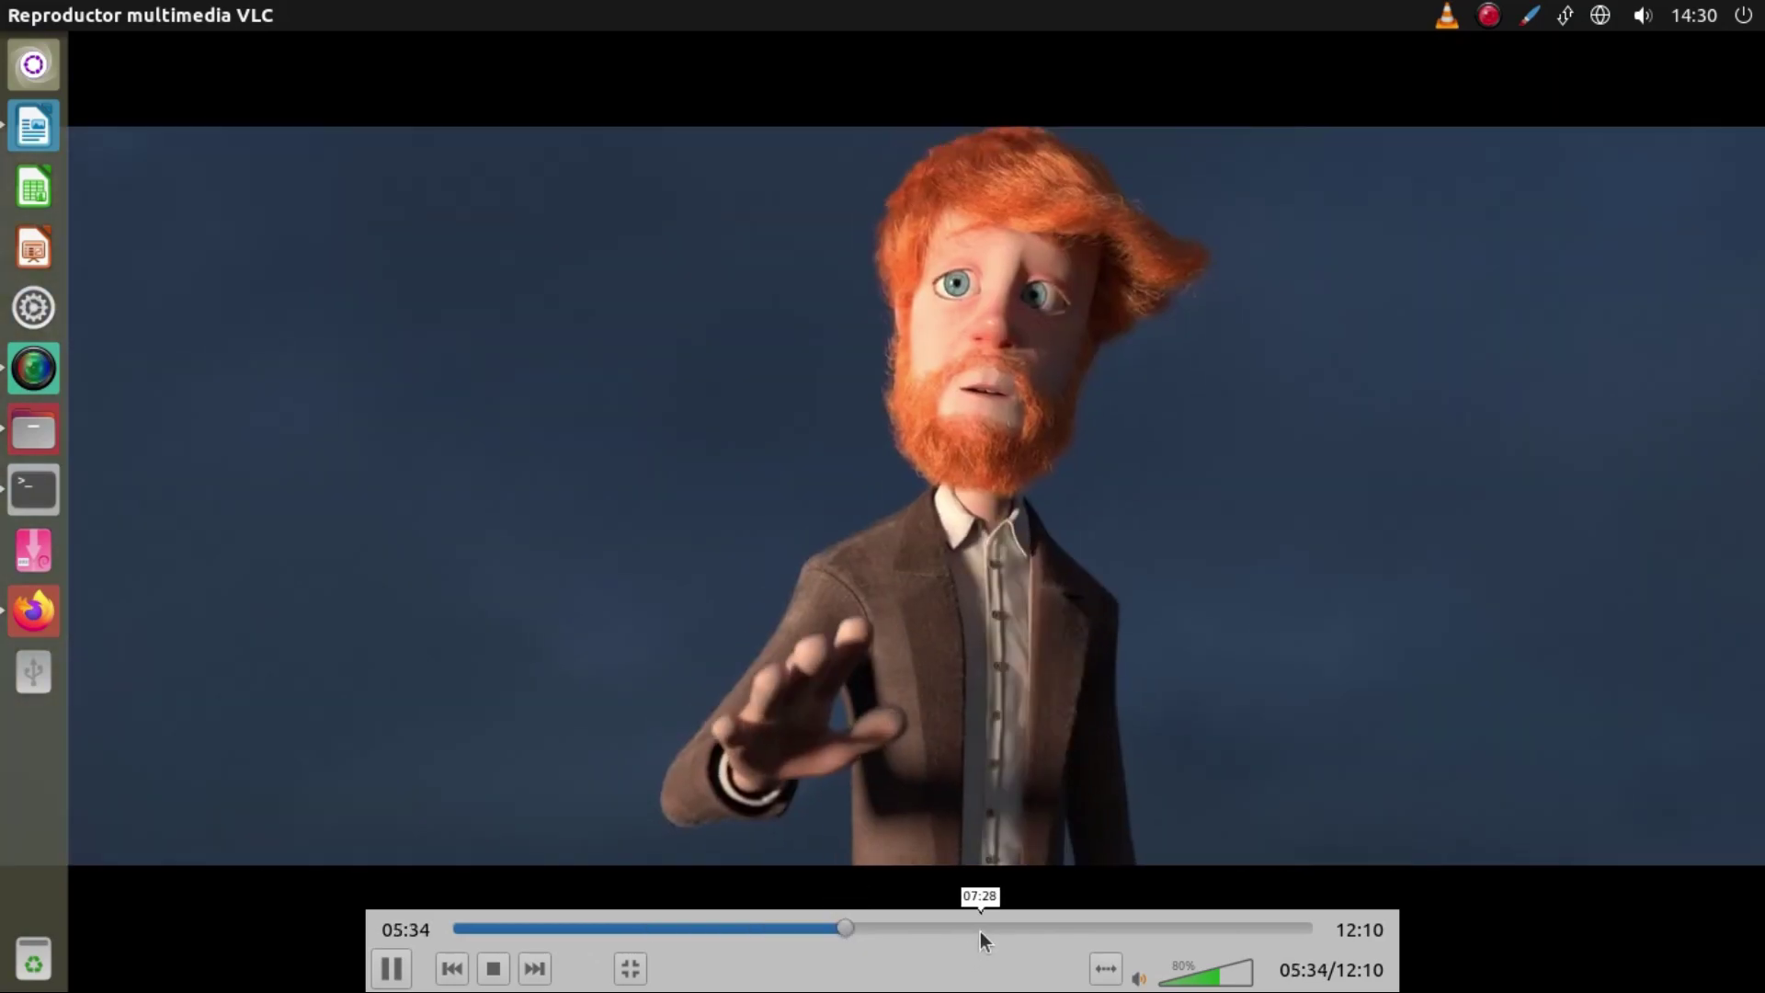
pyautogui.click(980, 931)
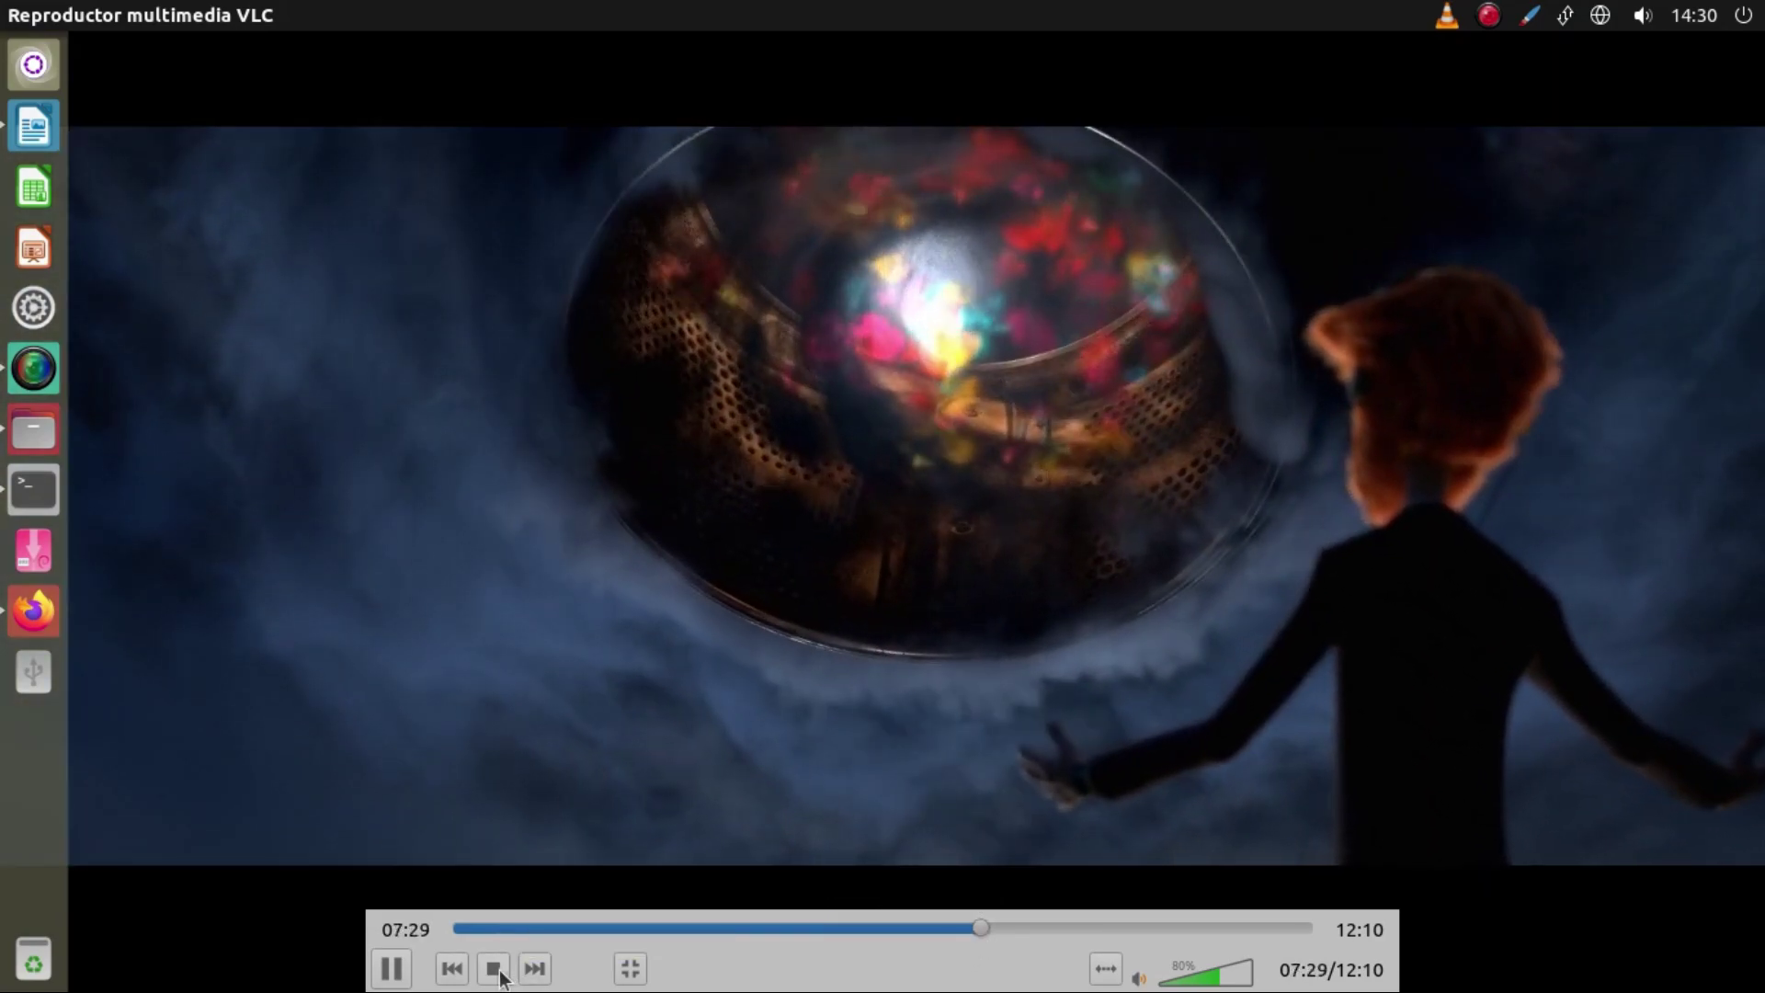
pyautogui.click(494, 969)
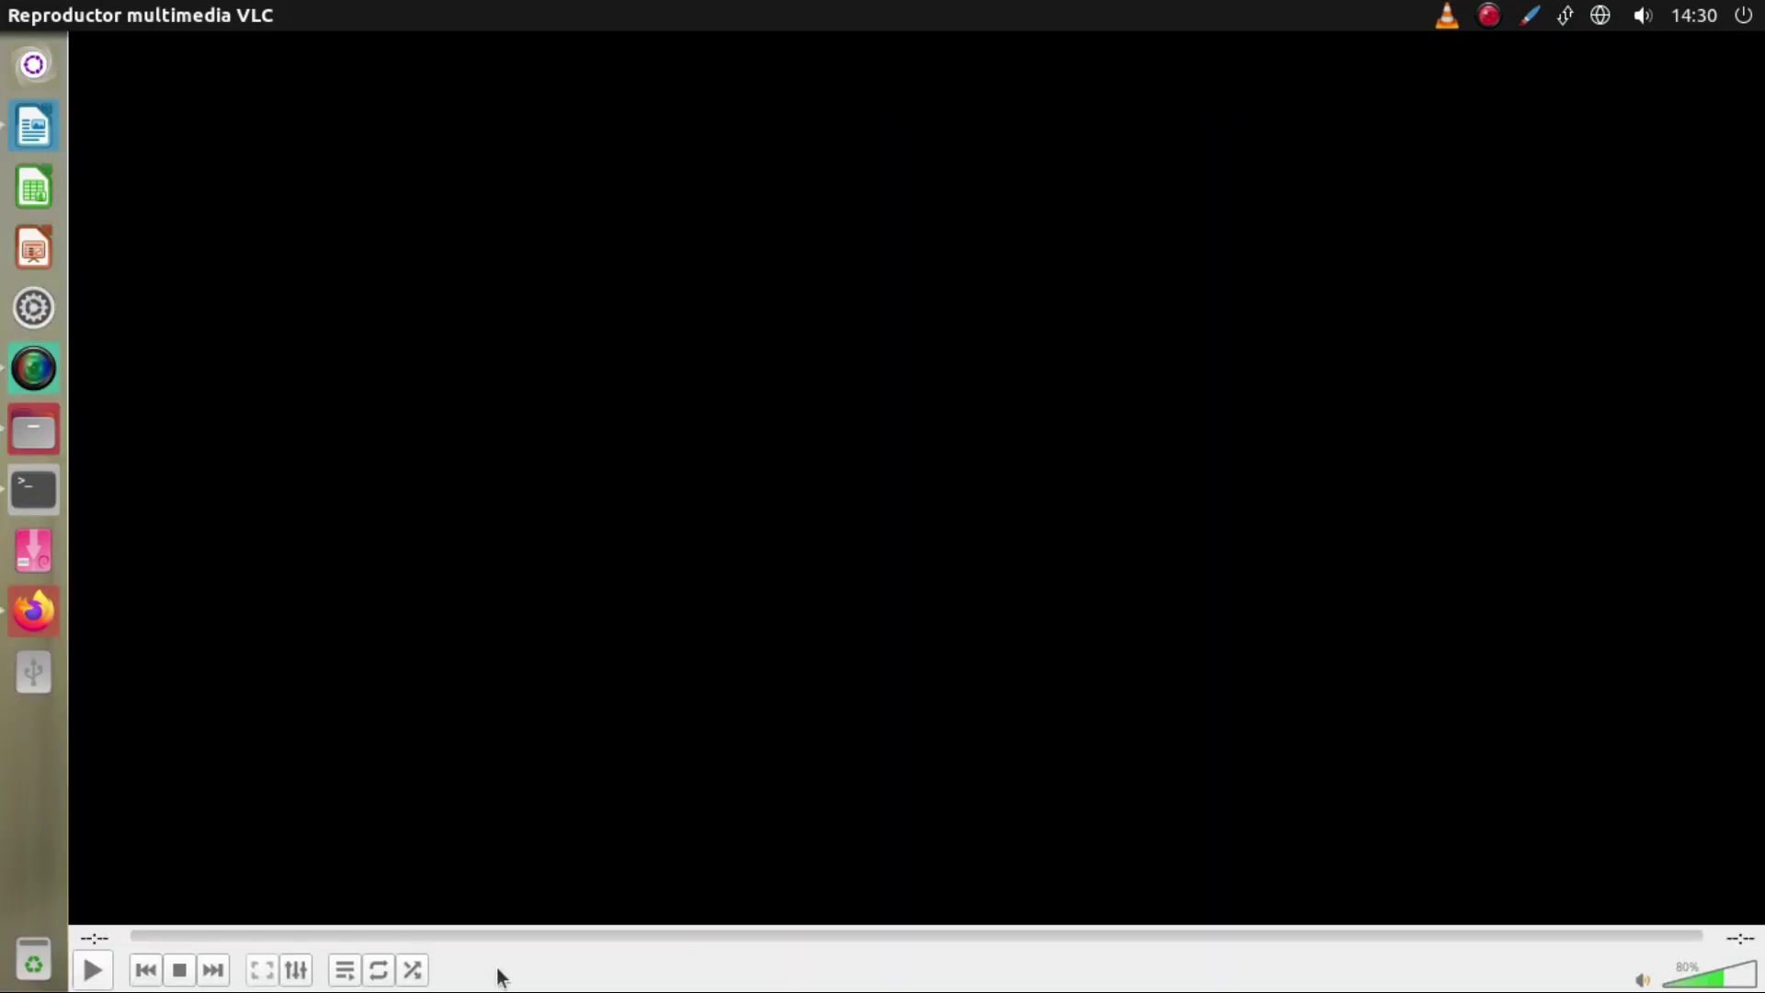
# Minimize VLC and all the remaining open windows until only the desktop shows.
pyautogui.moveTo(1, 2)
pyautogui.click(49, 16)
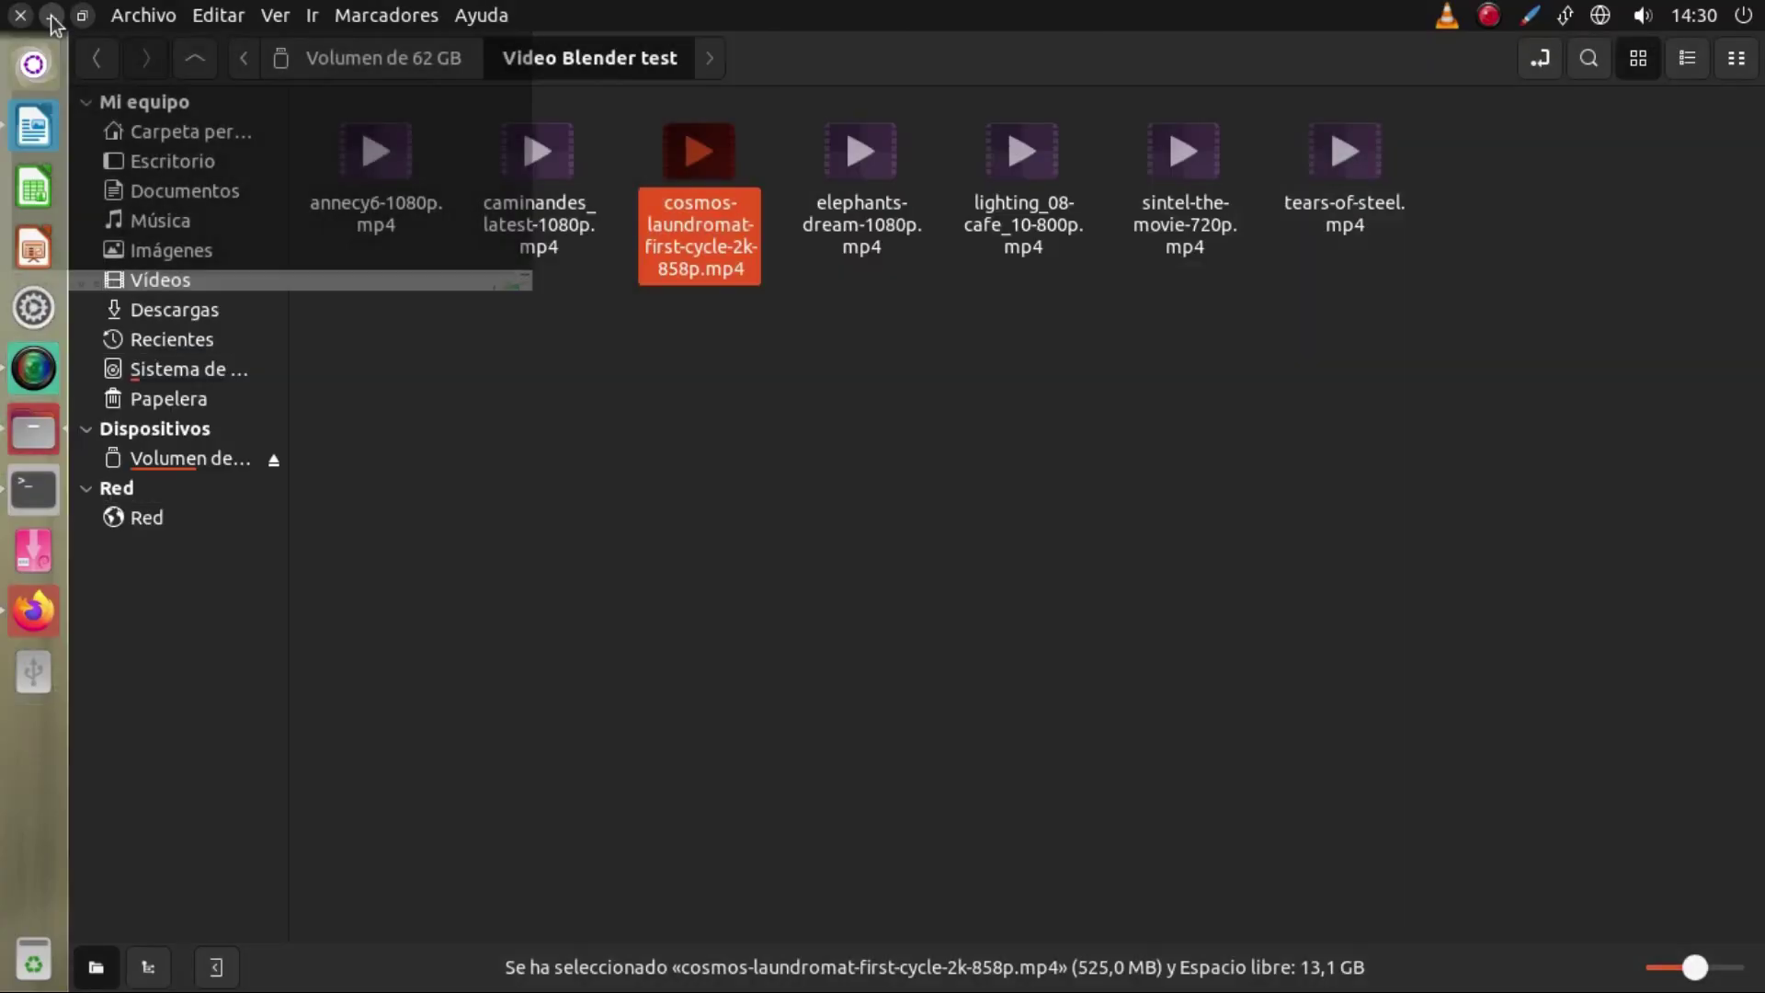
pyautogui.click(41, 70)
pyautogui.click(42, 69)
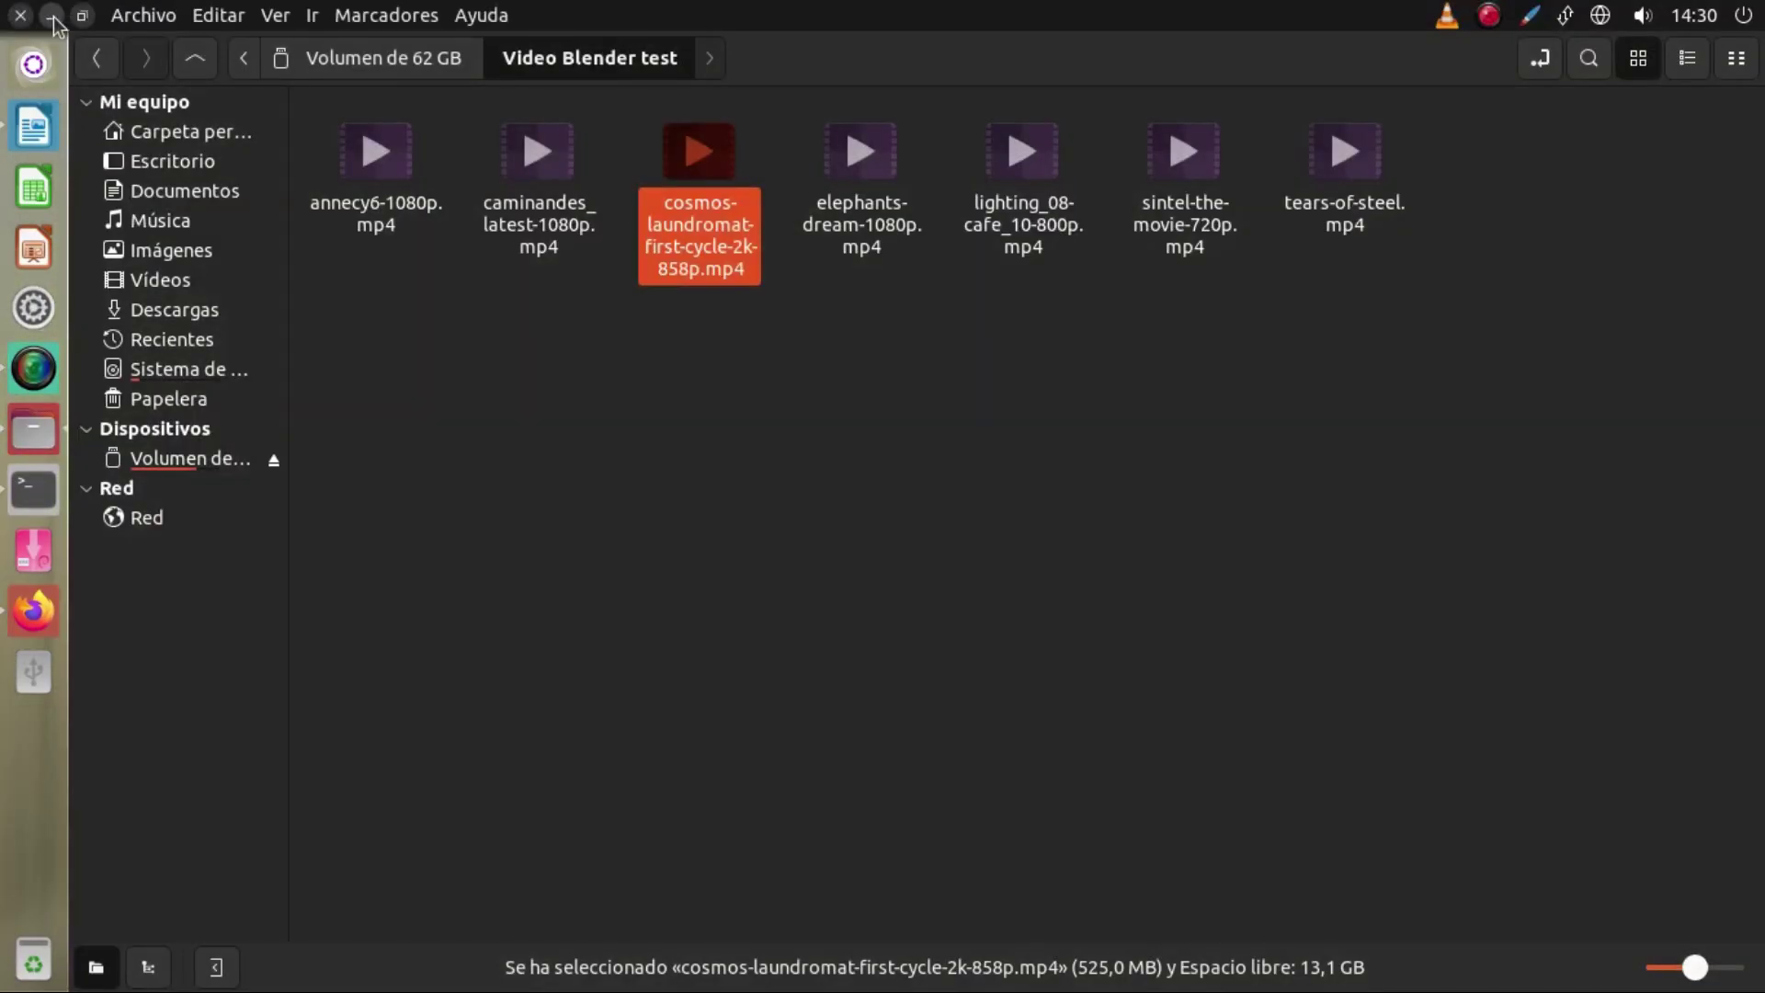
pyautogui.click(35, 66)
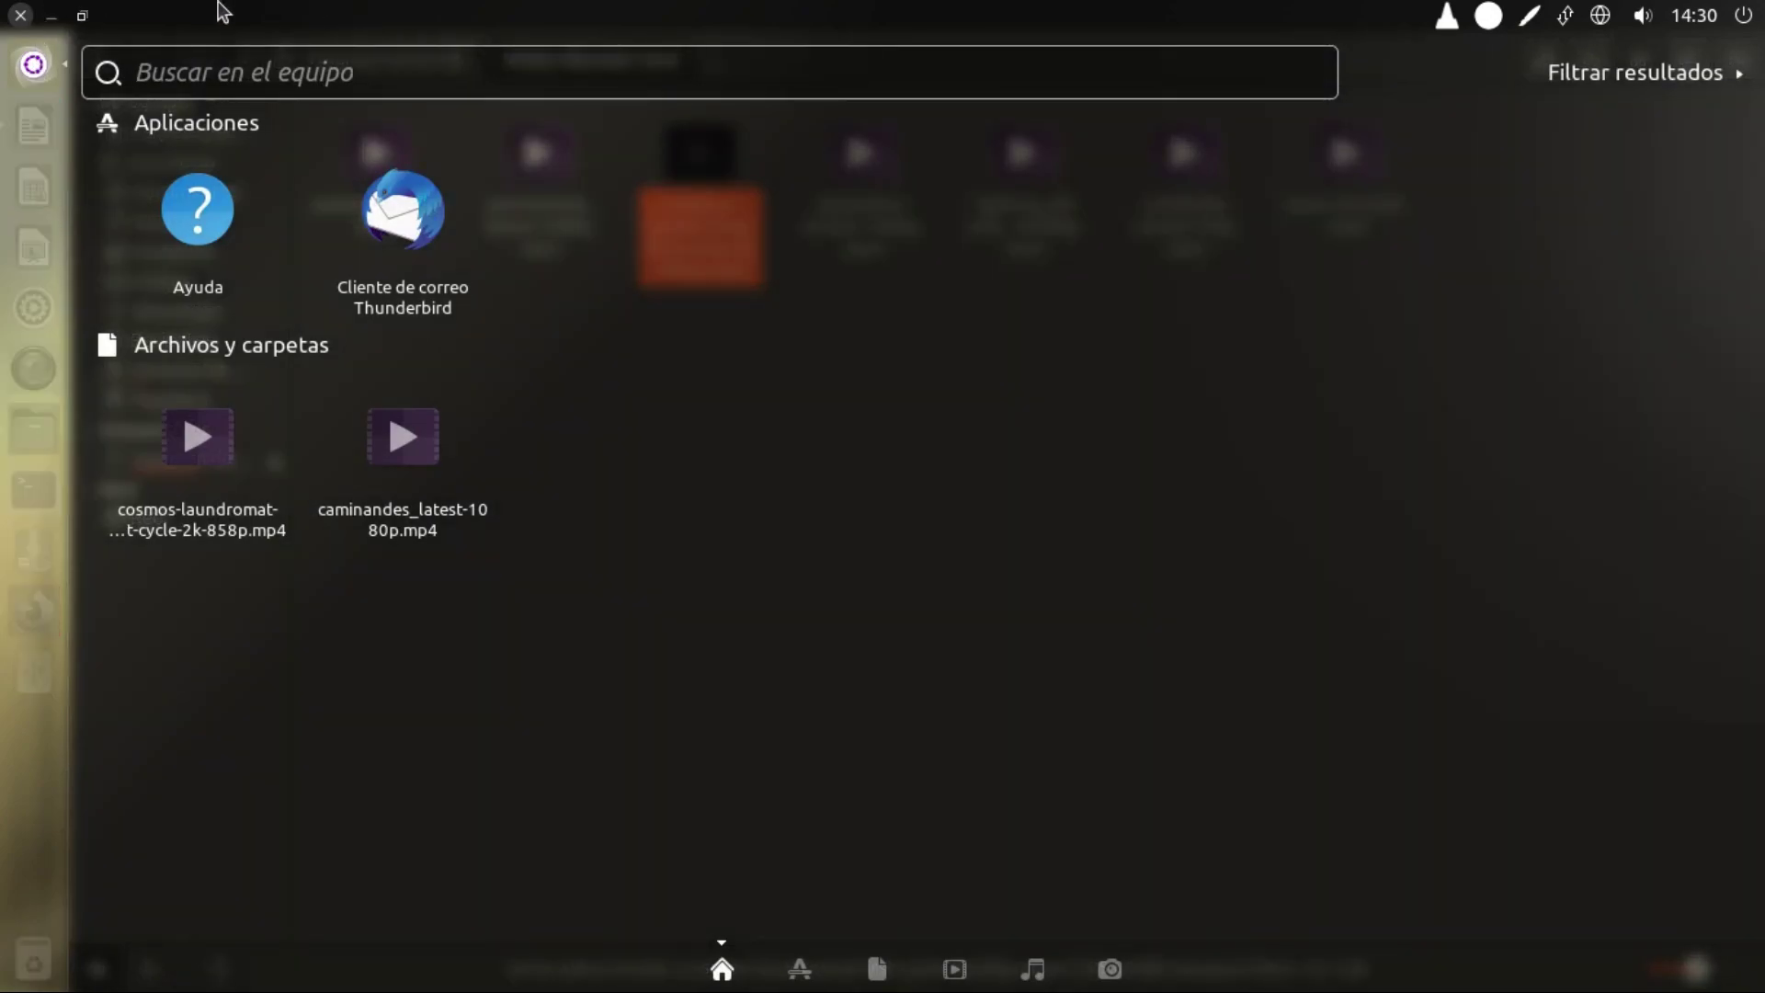
pyautogui.click(27, 67)
pyautogui.click(49, 24)
pyautogui.click(47, 26)
pyautogui.click(49, 24)
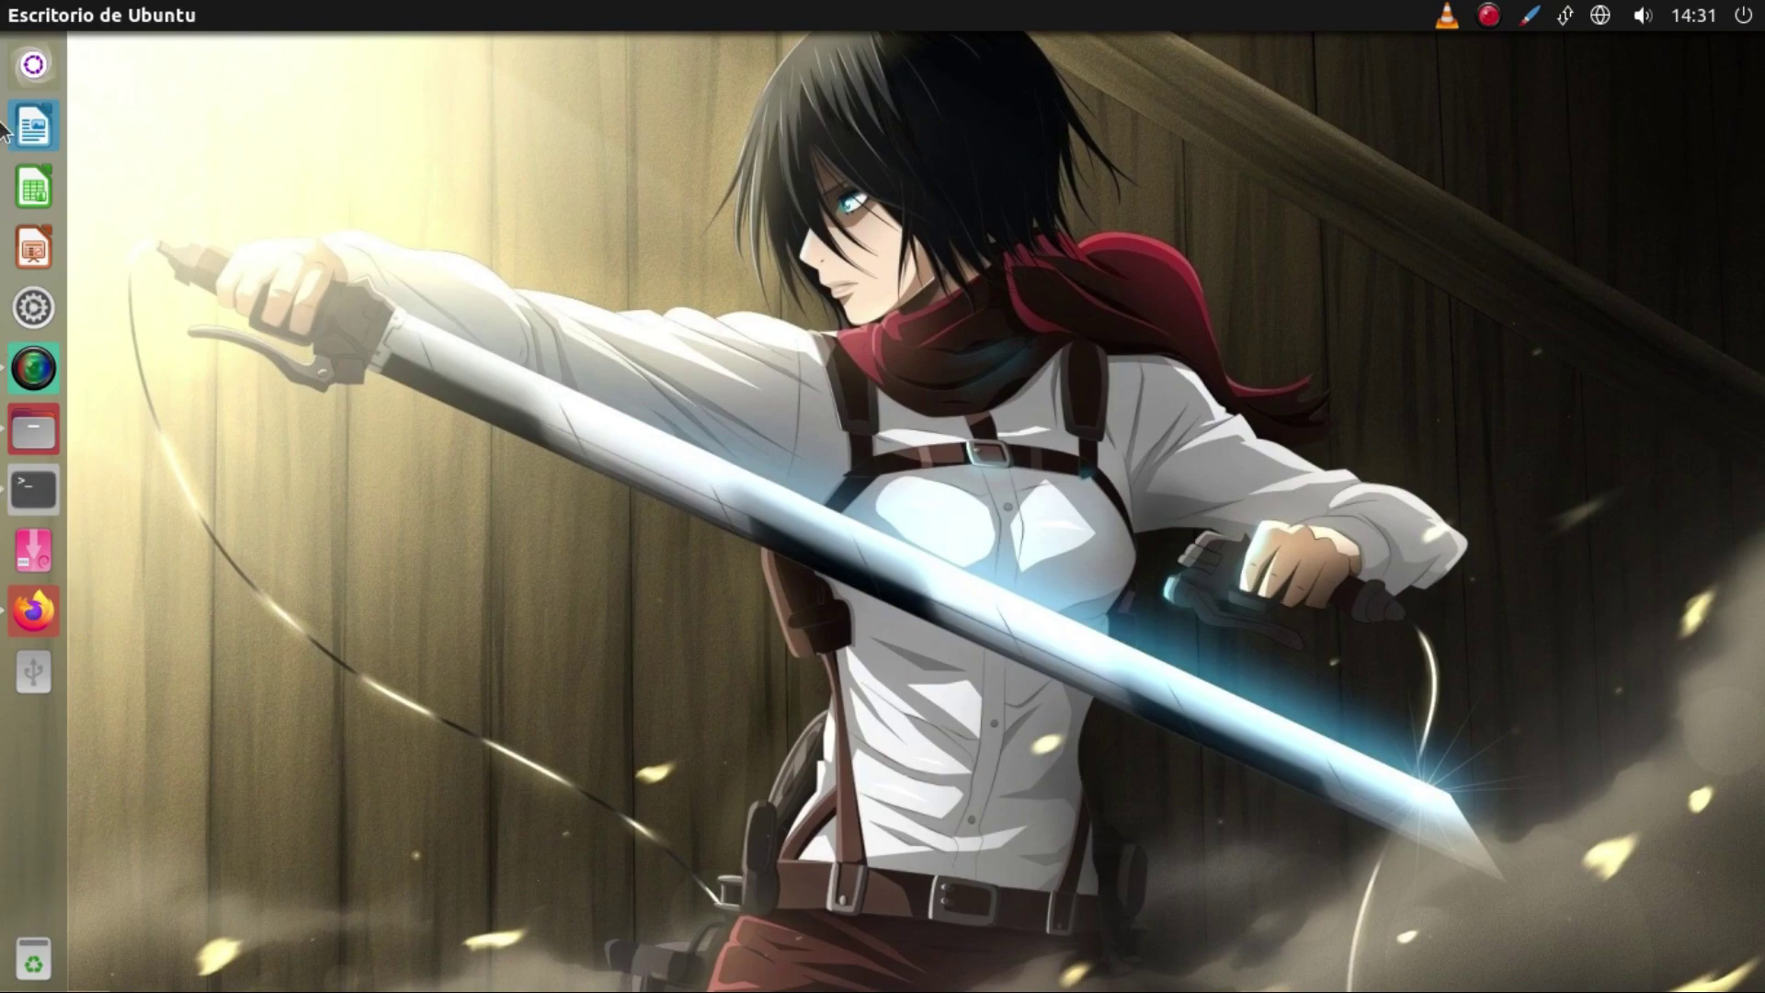
# Open the Dash search overlay on the empty desktop and close it again.
pyautogui.click(37, 66)
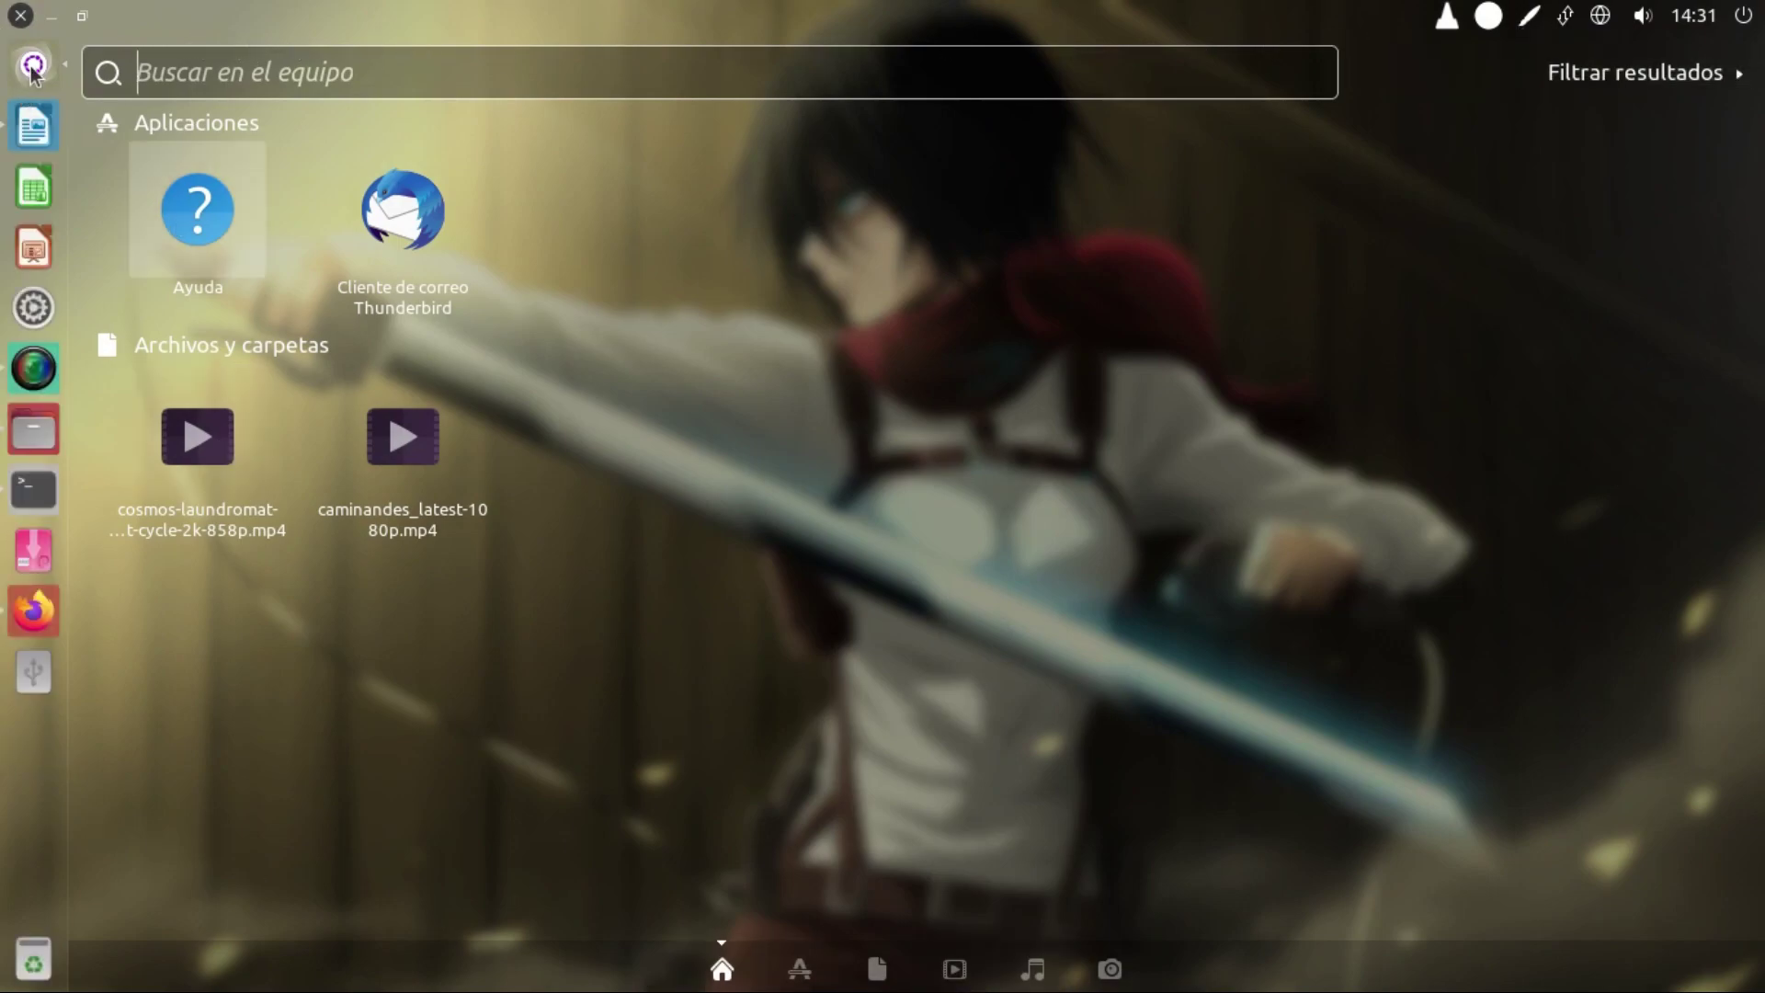
pyautogui.click(57, 68)
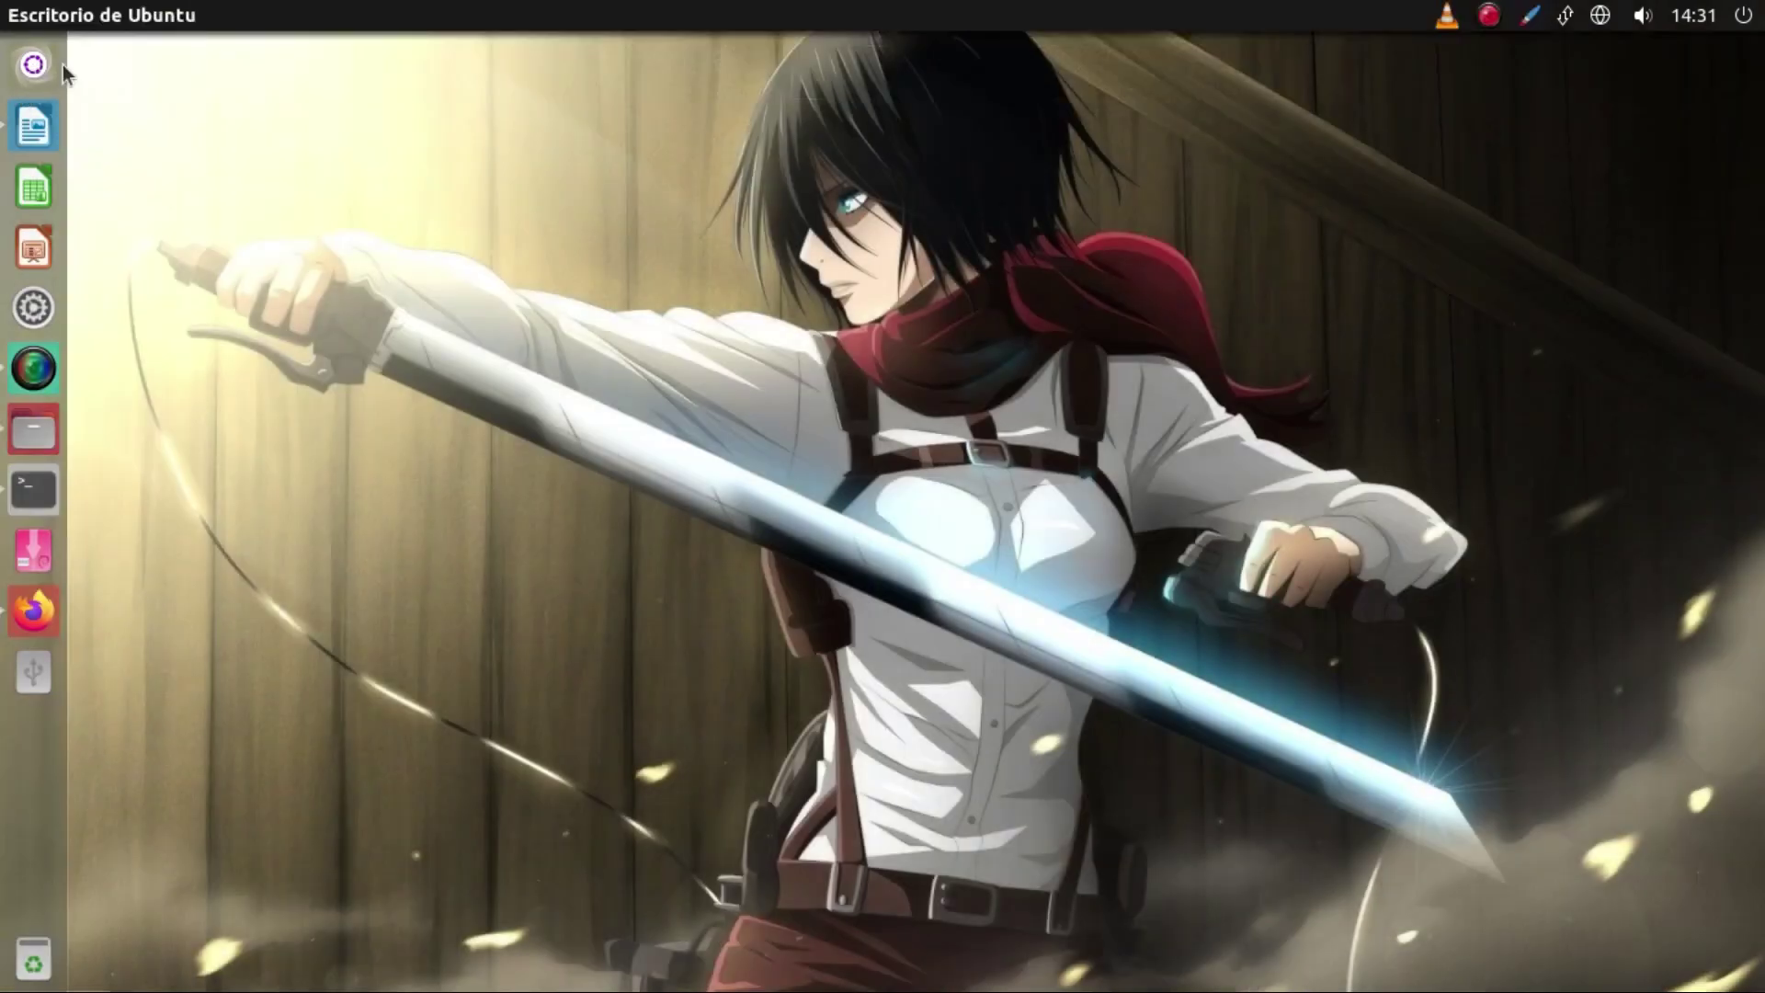
# Switch the desktop theme to the light variant and look over the quick appearance options.
pyautogui.click(1529, 21)
pyautogui.click(1534, 53)
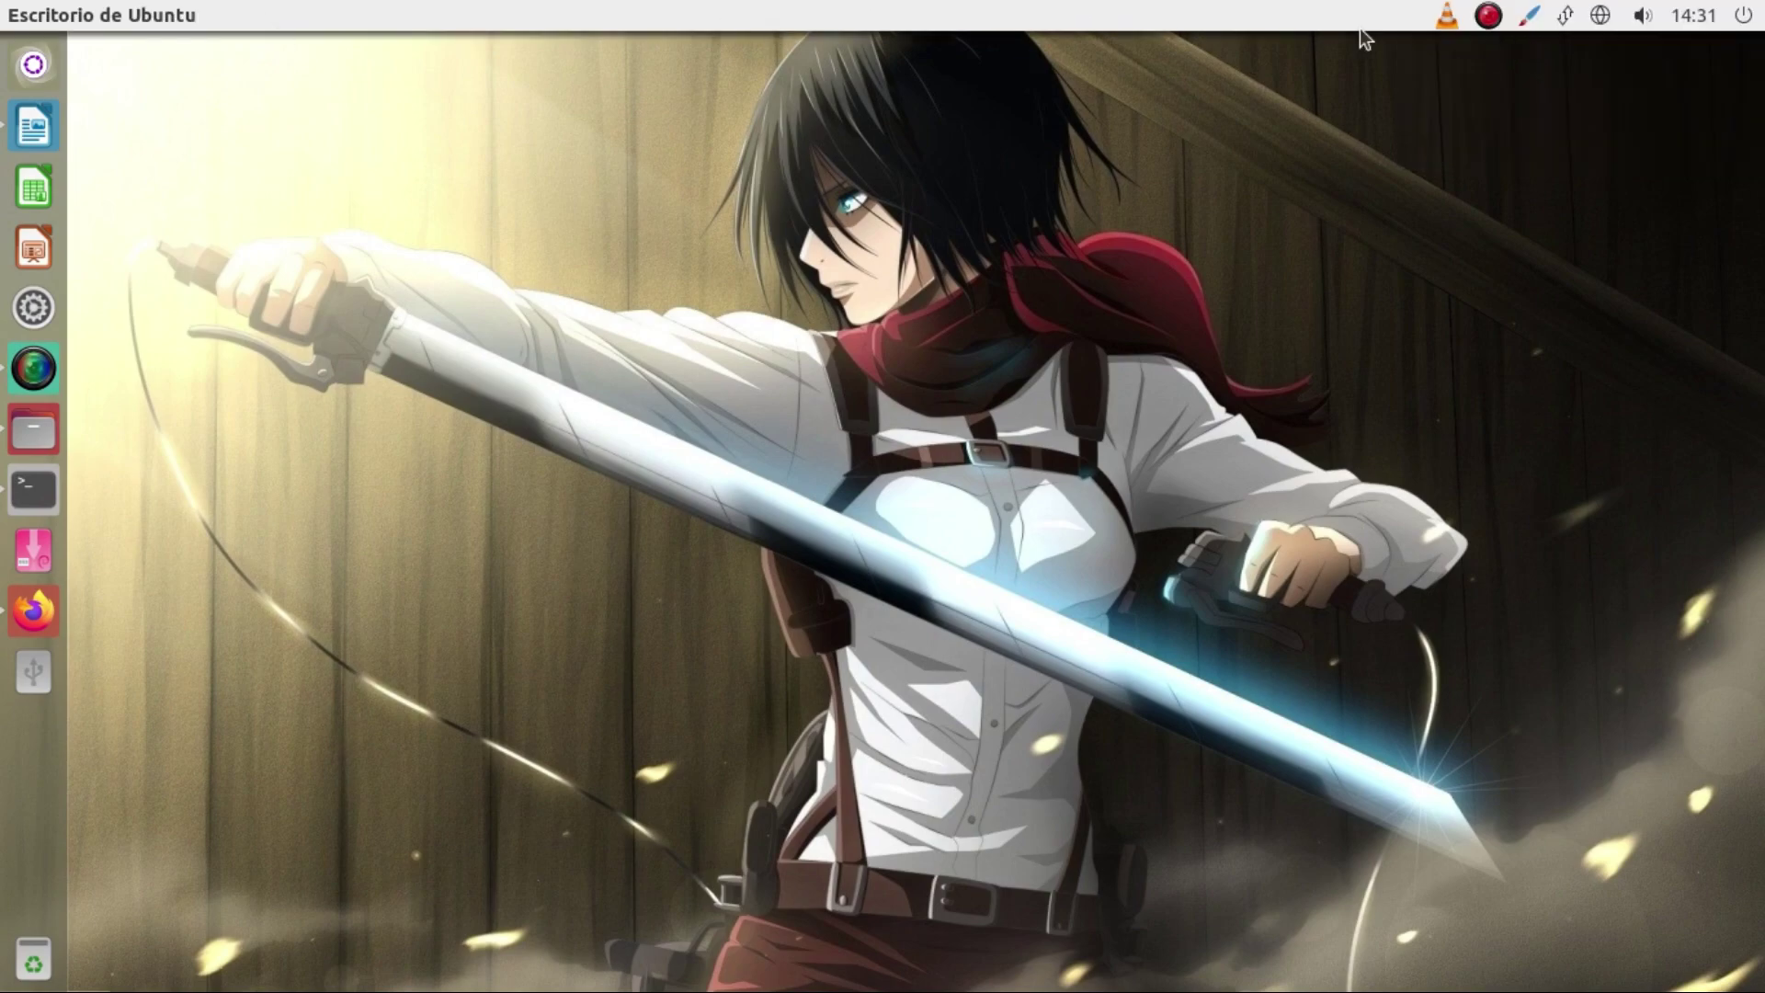
pyautogui.click(1526, 20)
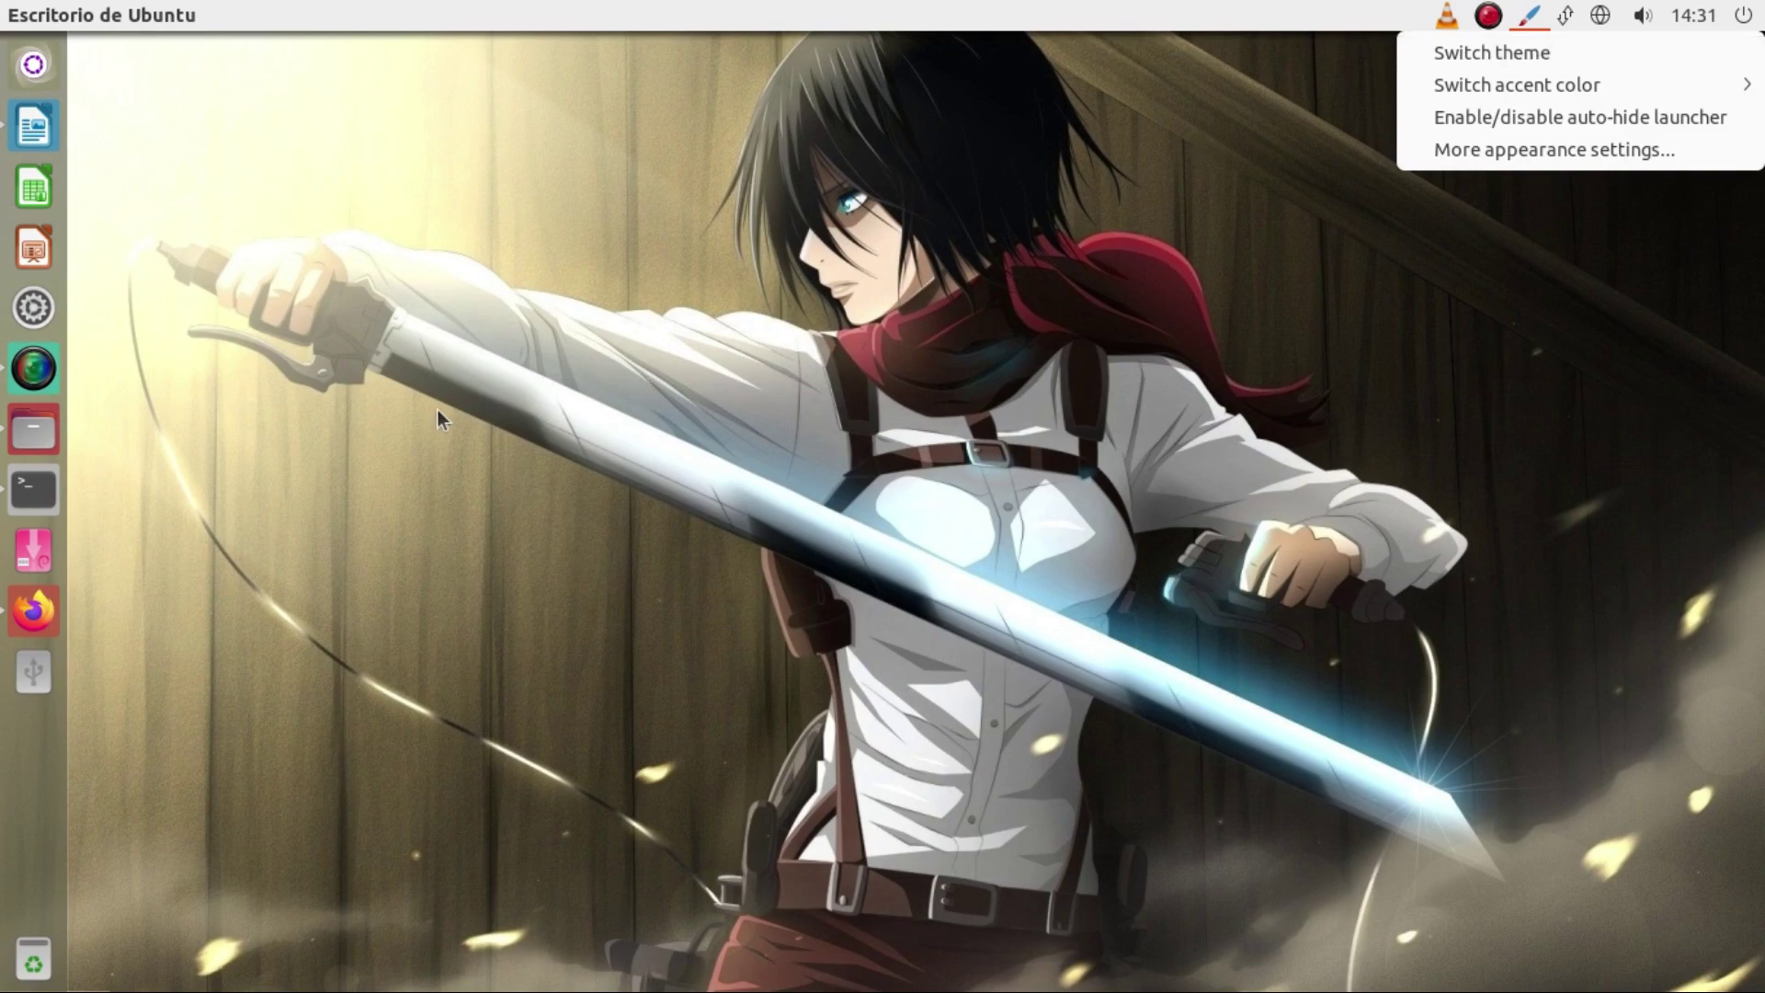
pyautogui.click(437, 410)
# Bring up the YouTube window in Firefox and switch the desktop theme to dark and back to light.
pyautogui.click(34, 607)
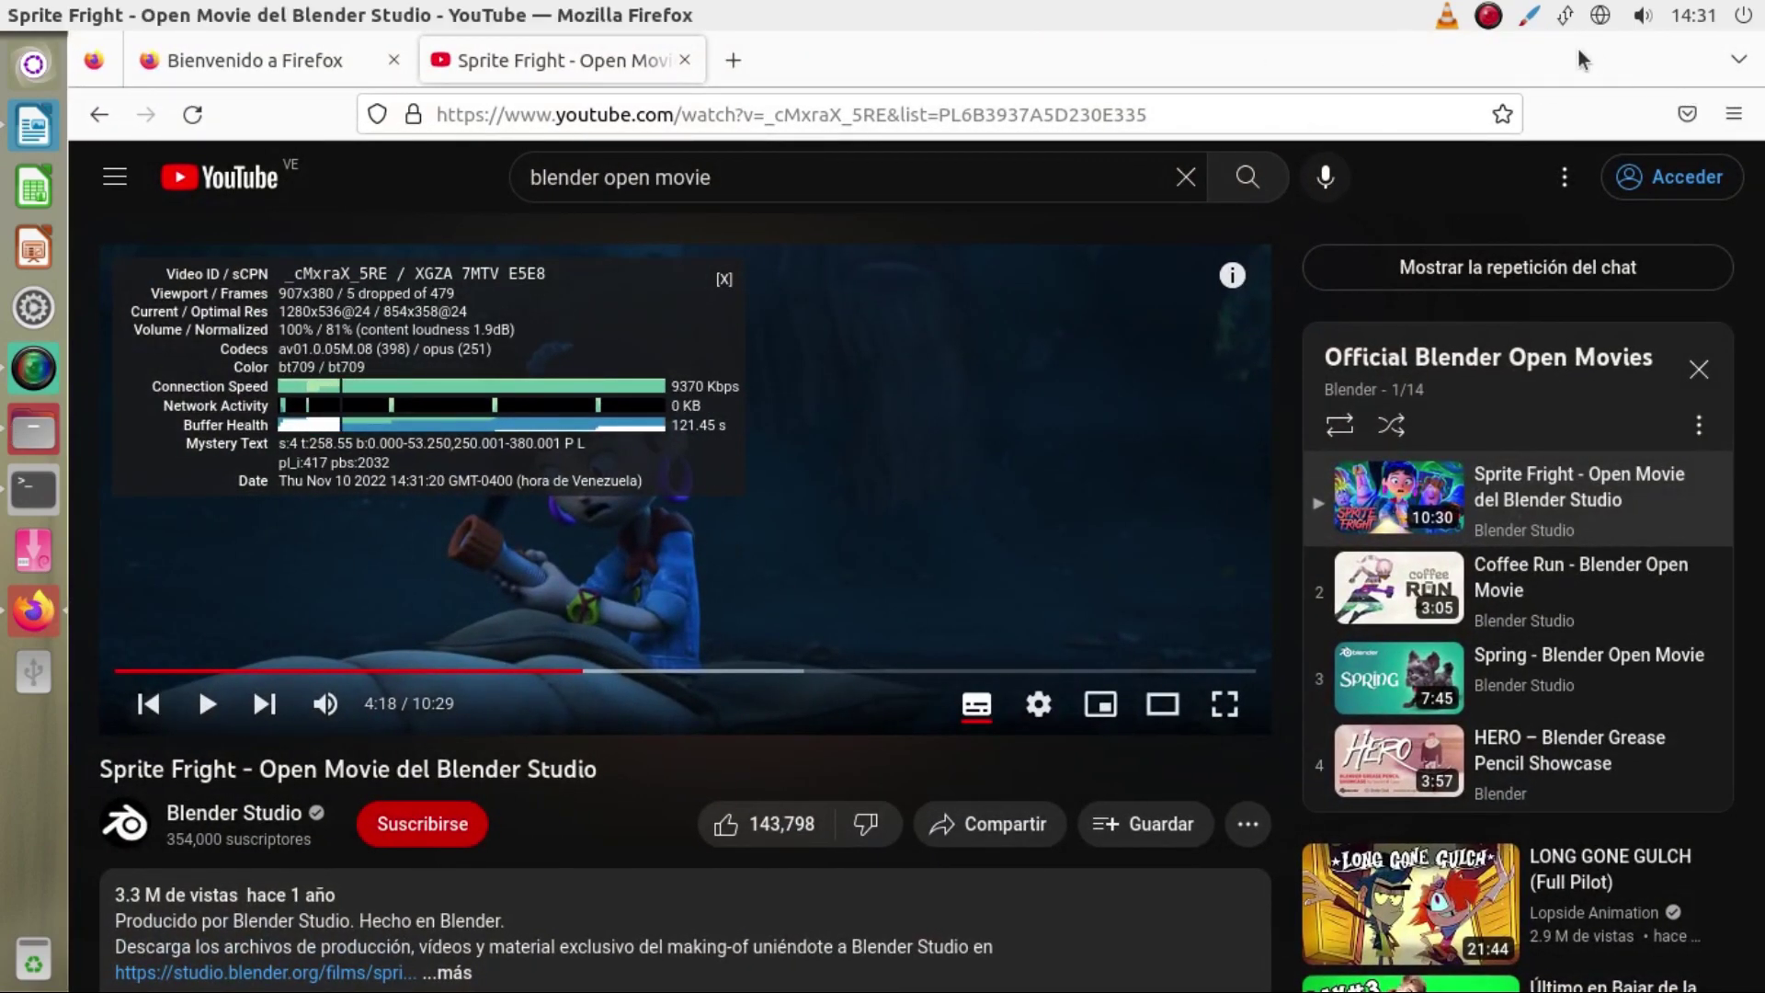
pyautogui.click(1531, 18)
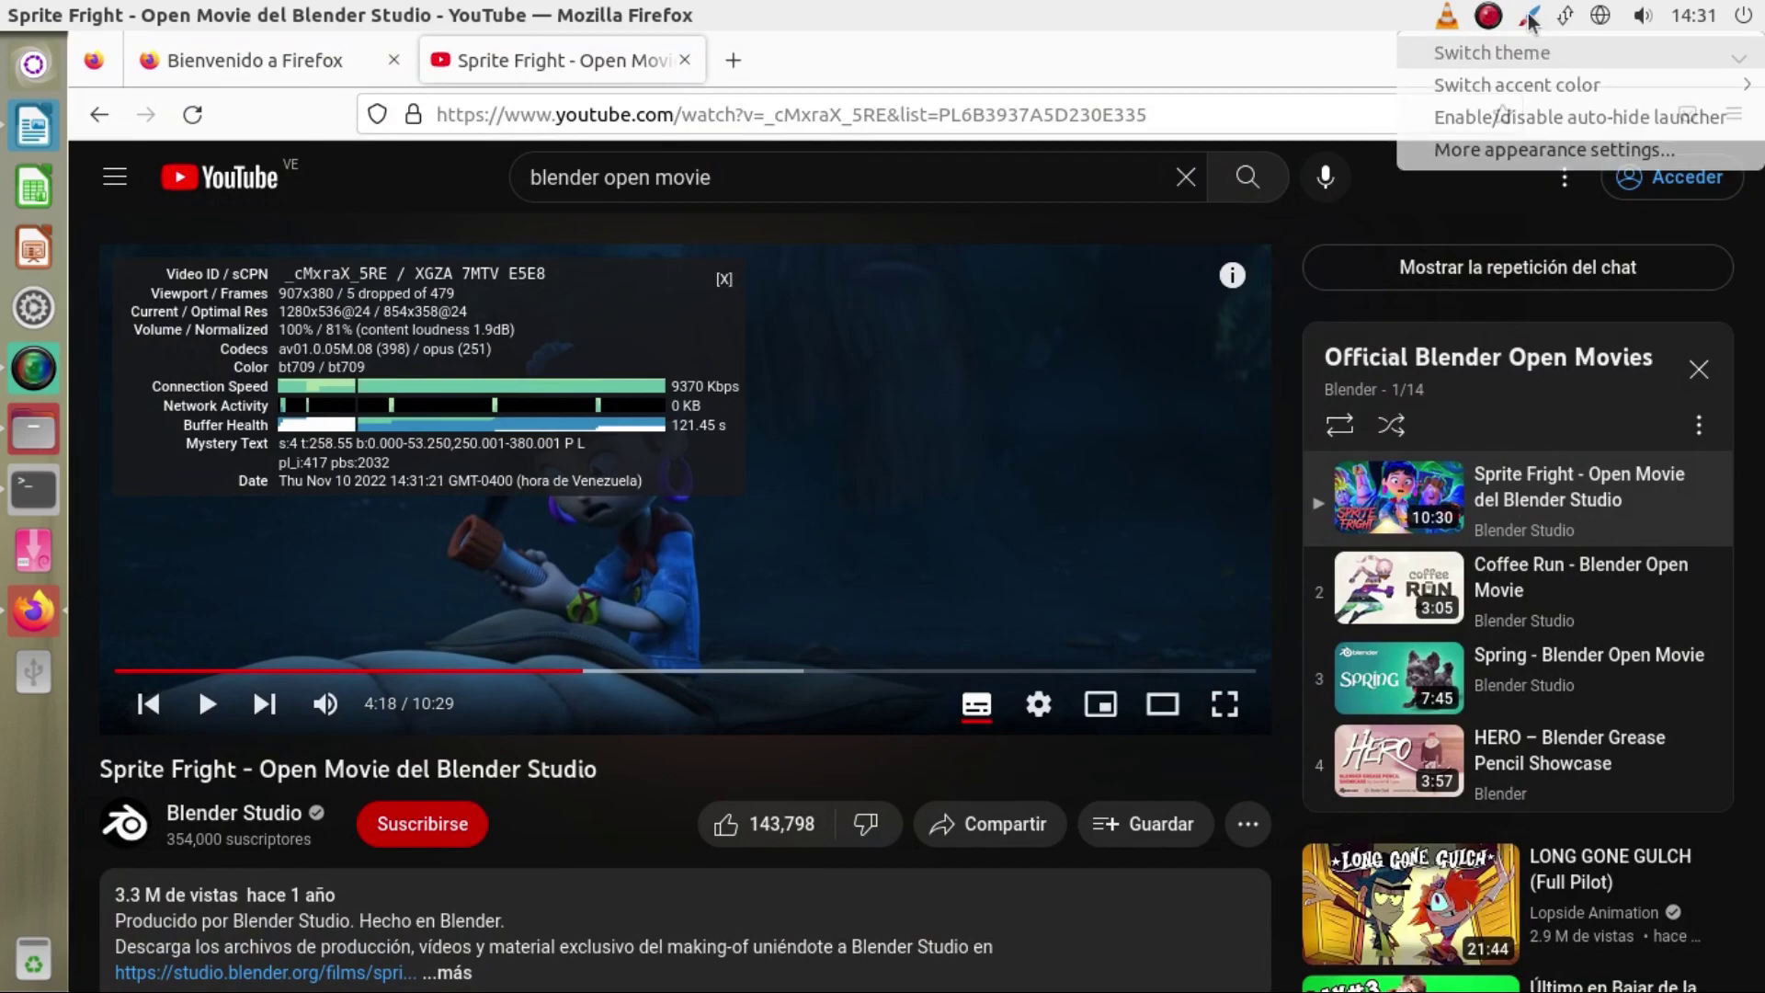
pyautogui.click(1531, 21)
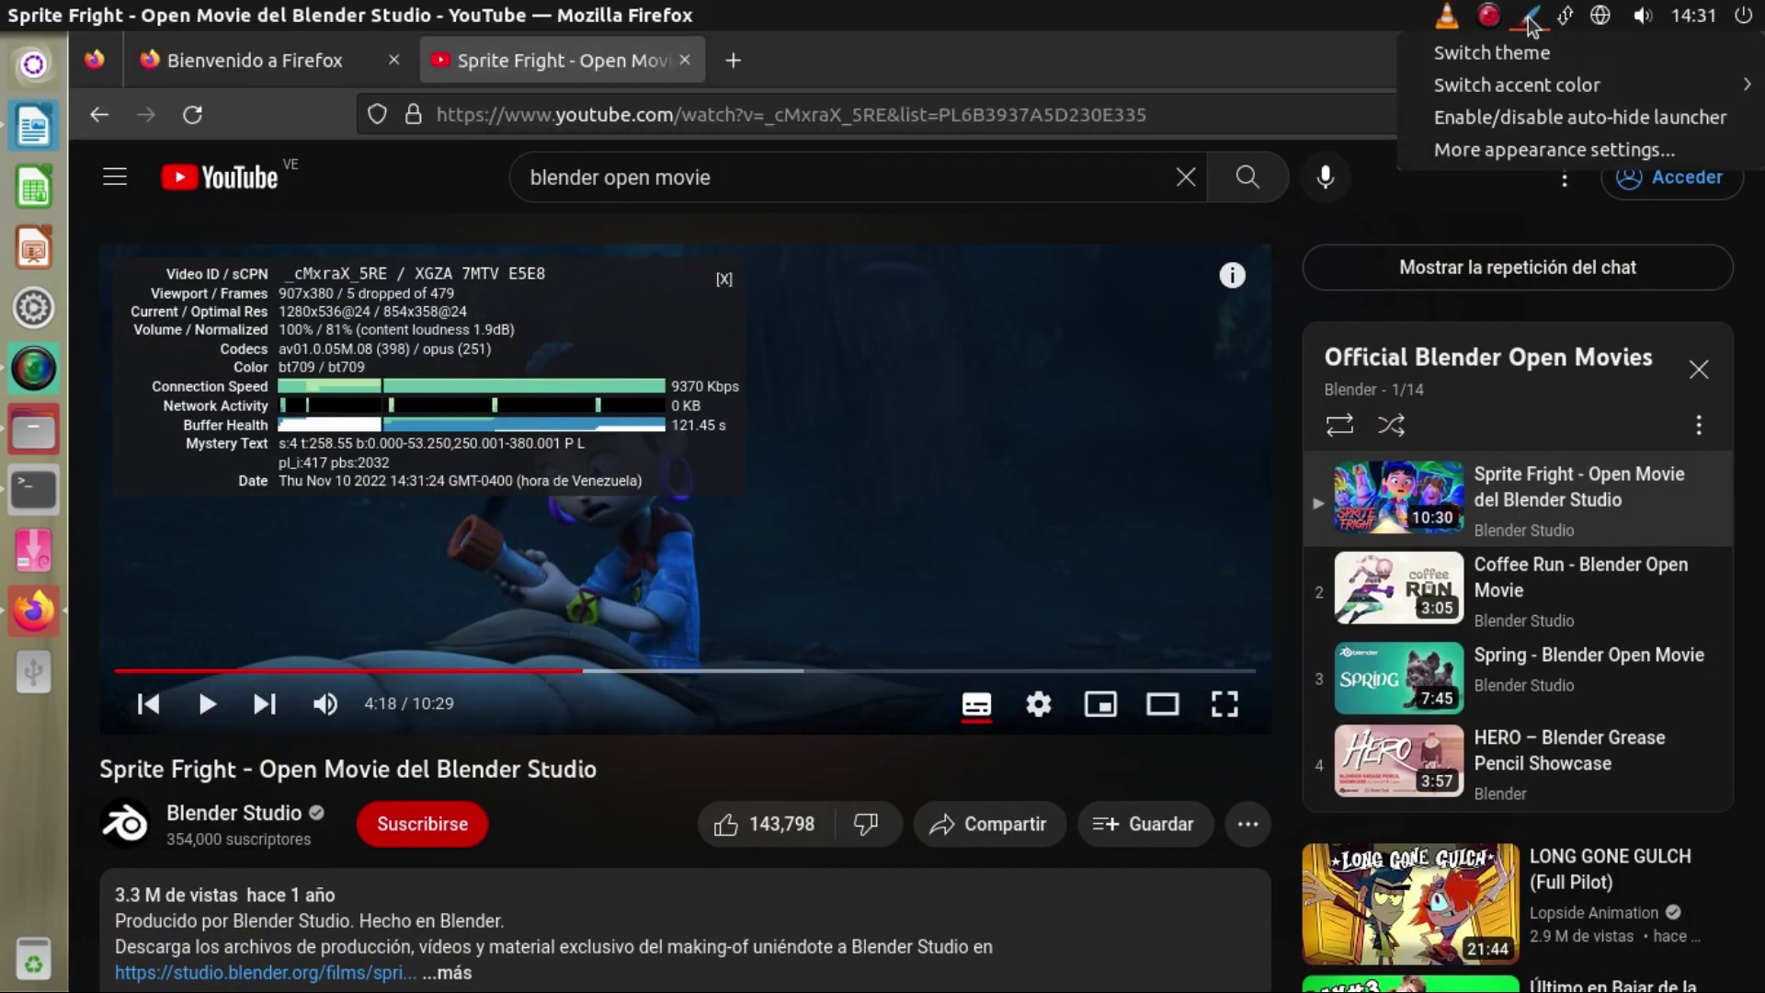
pyautogui.click(1245, 73)
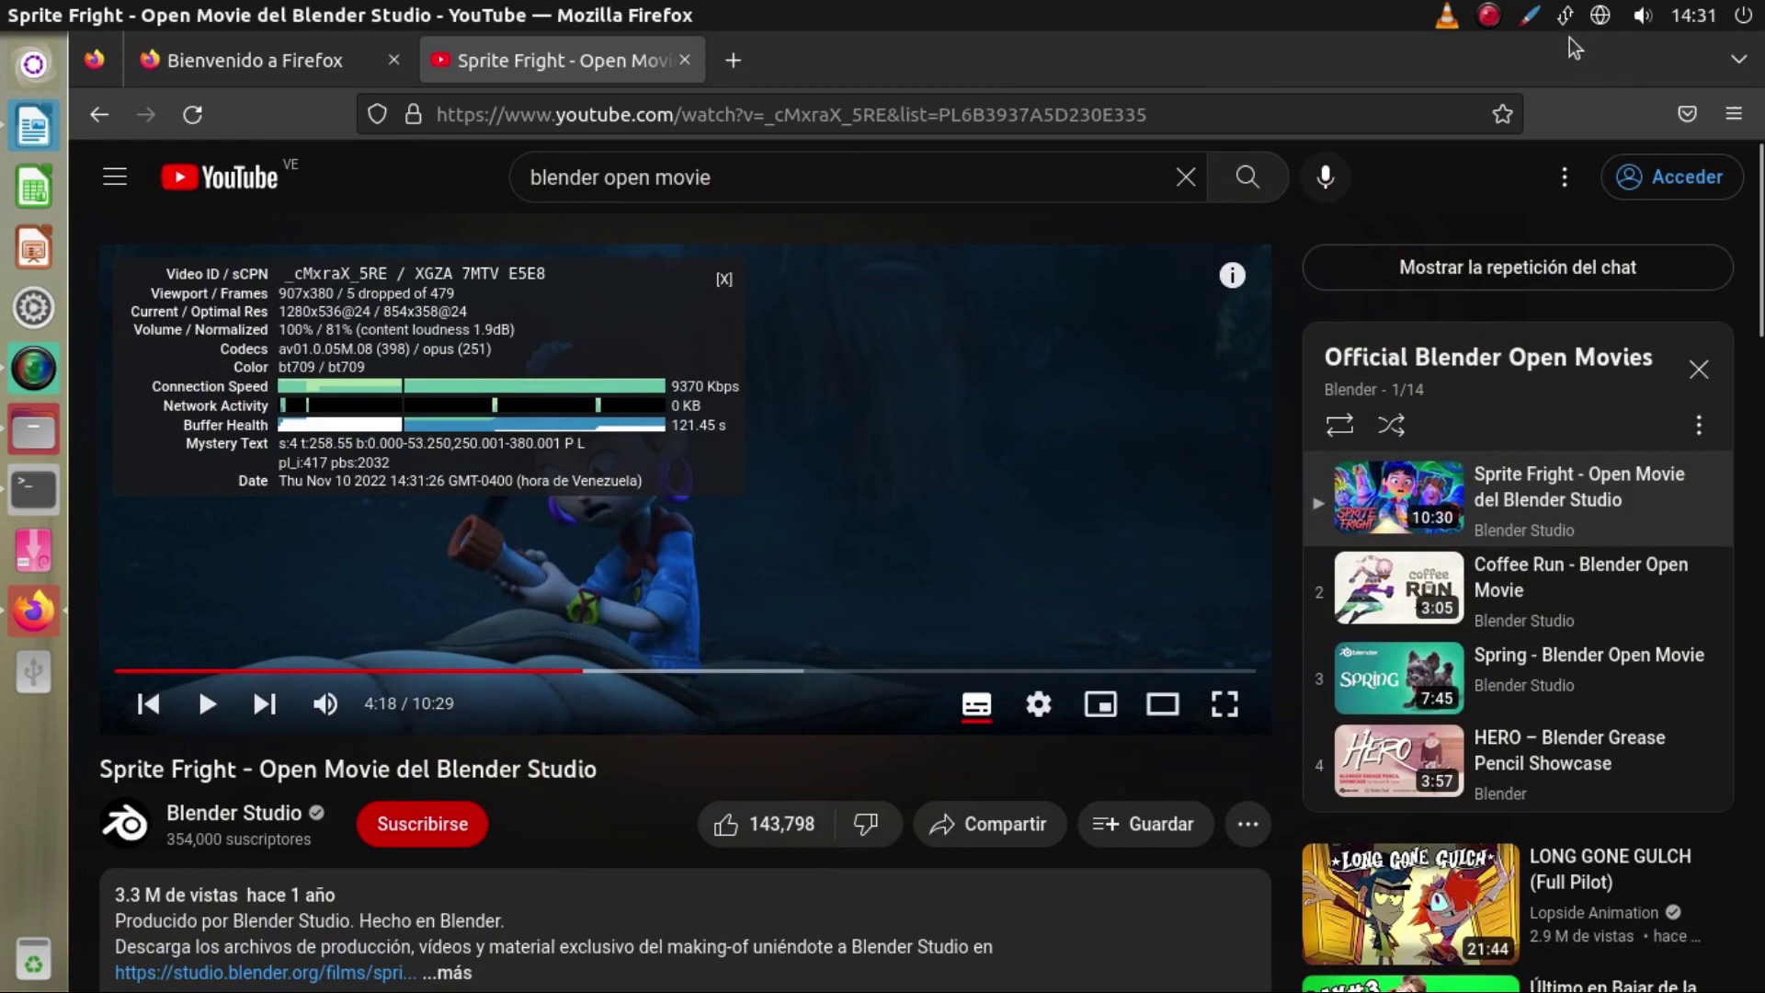
pyautogui.click(1533, 19)
pyautogui.click(1325, 71)
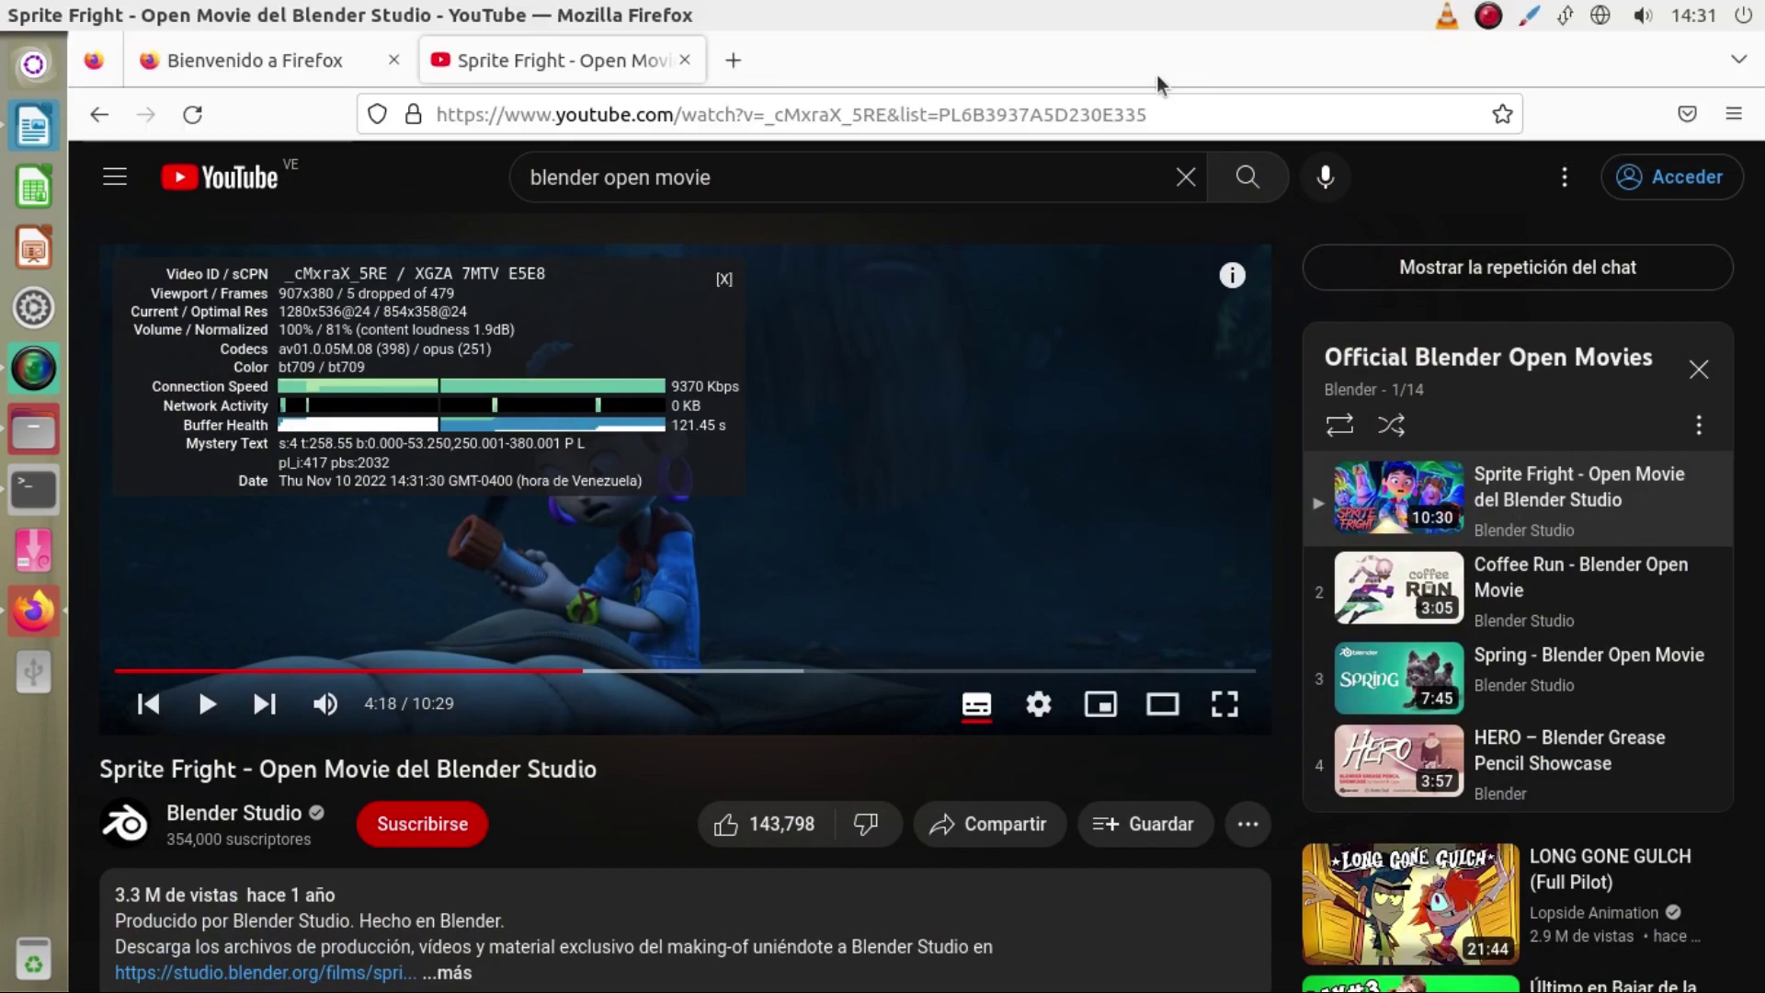
# Look at the available accent colors, switch to the file manager and open Carpeta personal.
pyautogui.click(1532, 18)
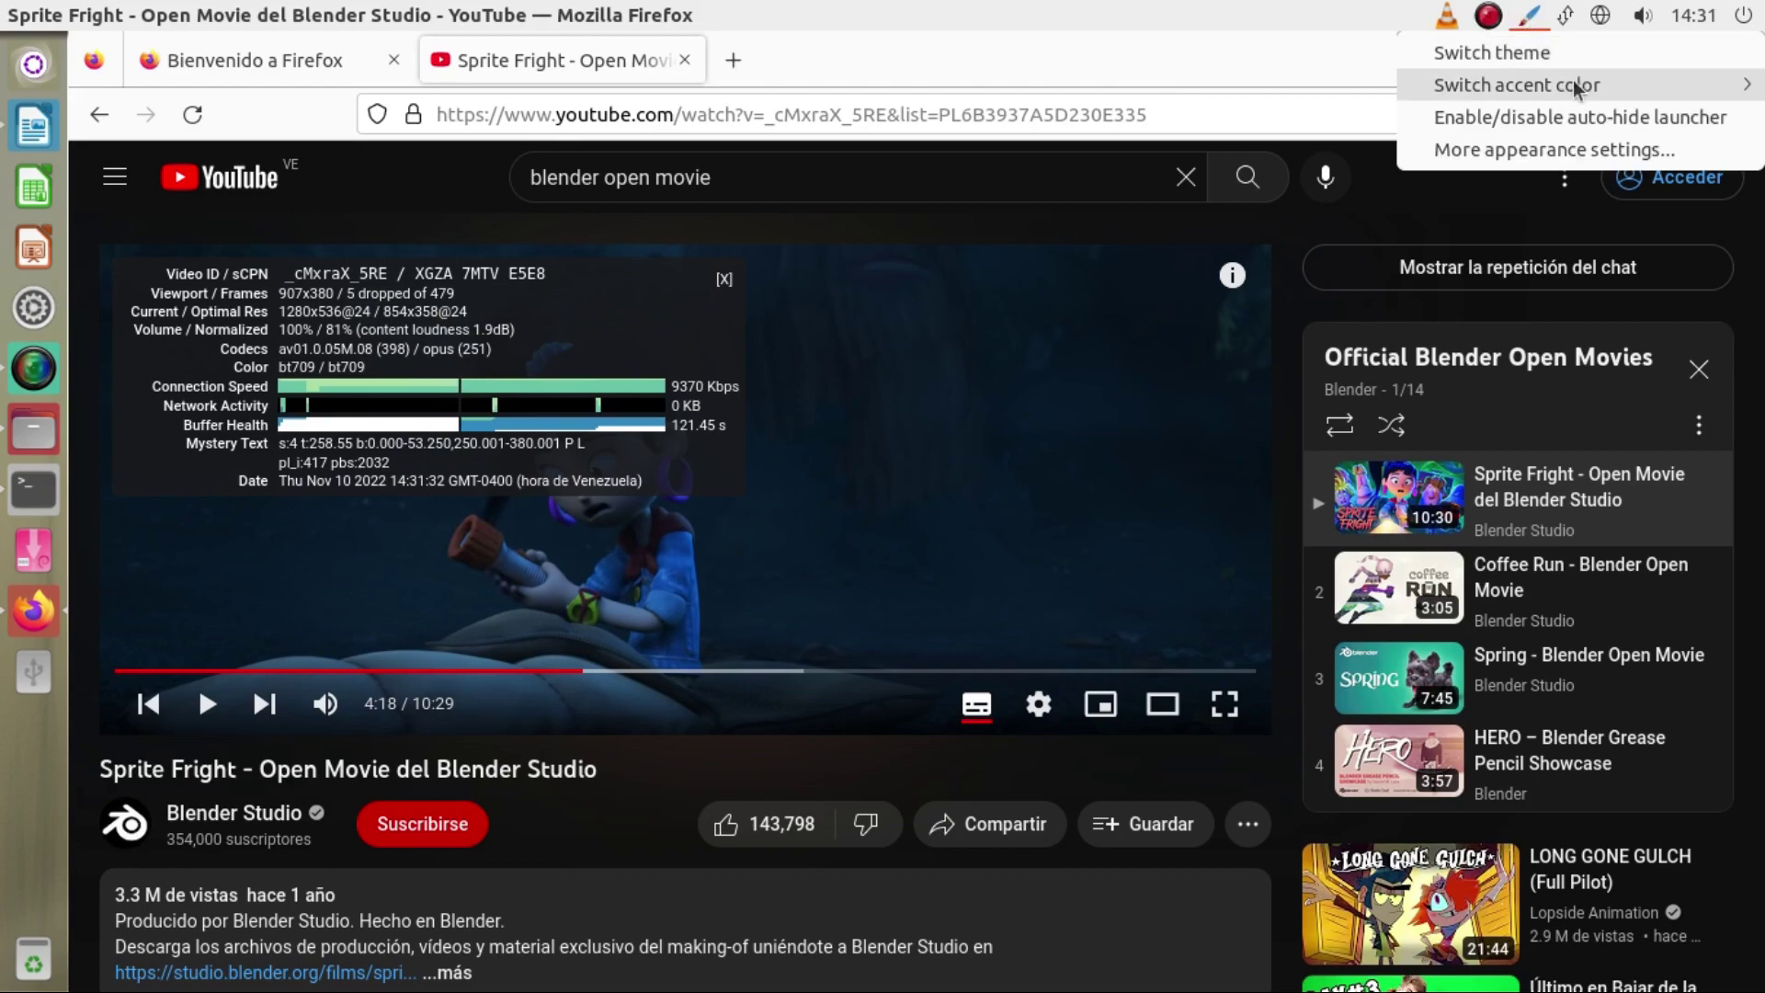
pyautogui.moveTo(1578, 87)
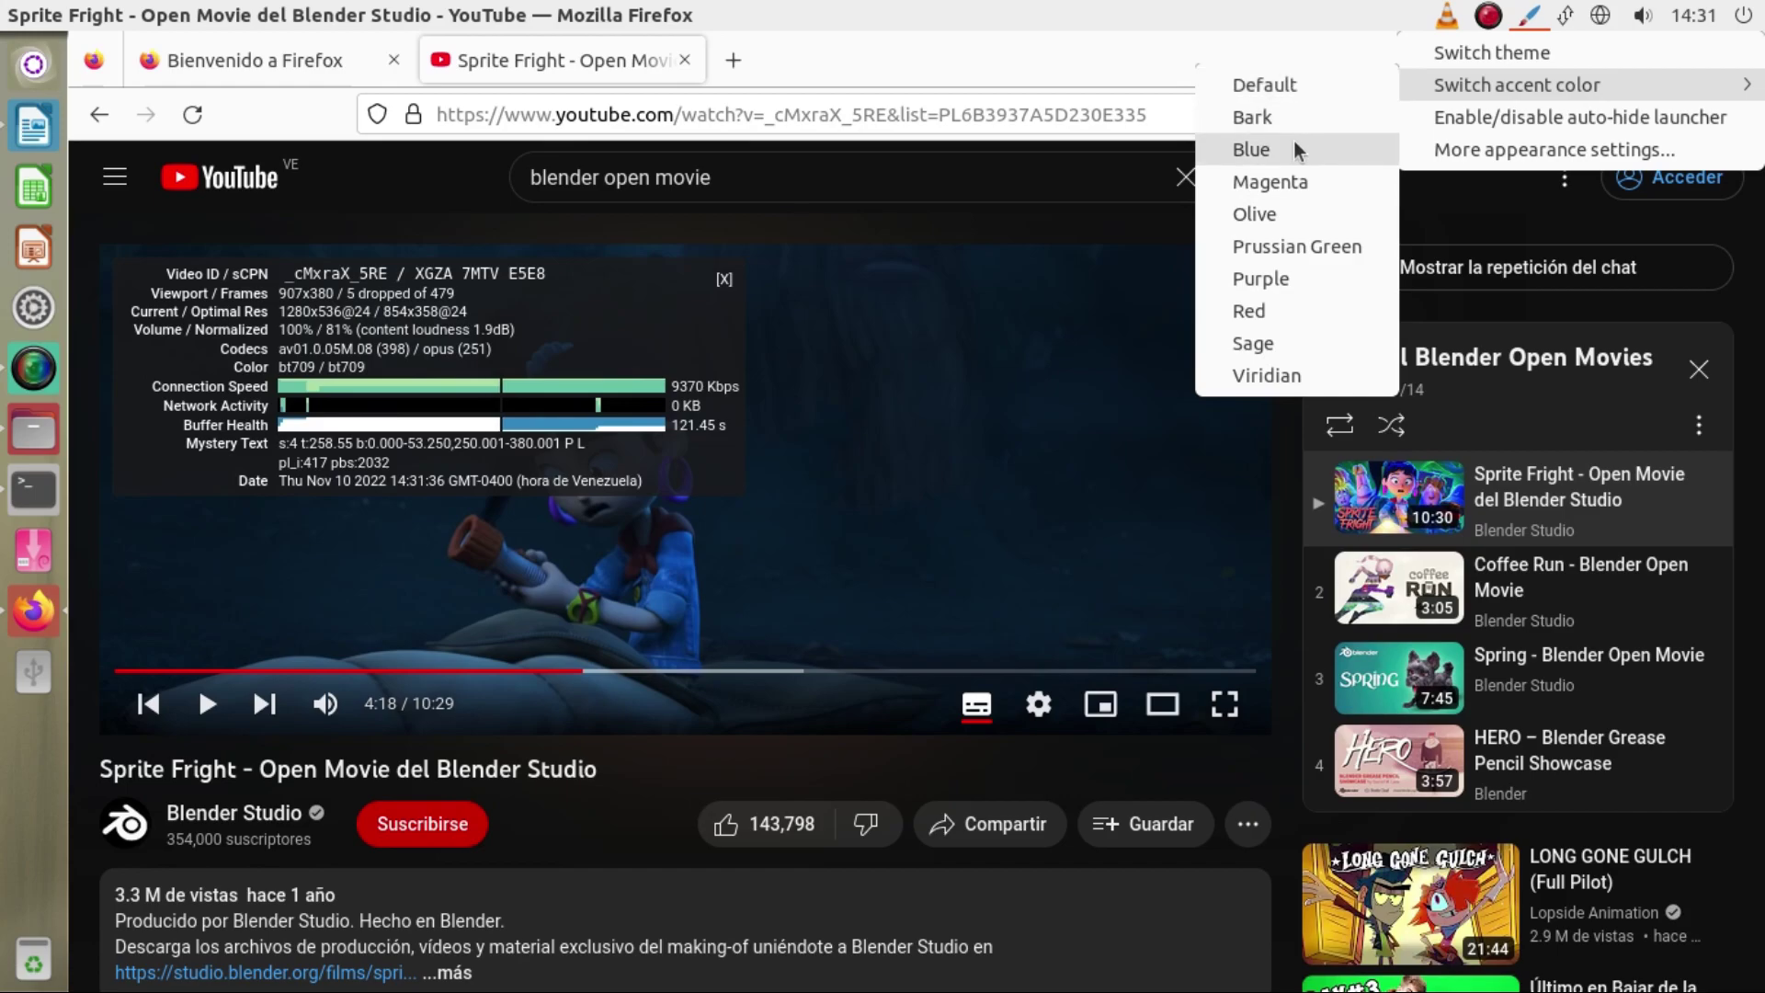
pyautogui.click(23, 429)
pyautogui.click(23, 430)
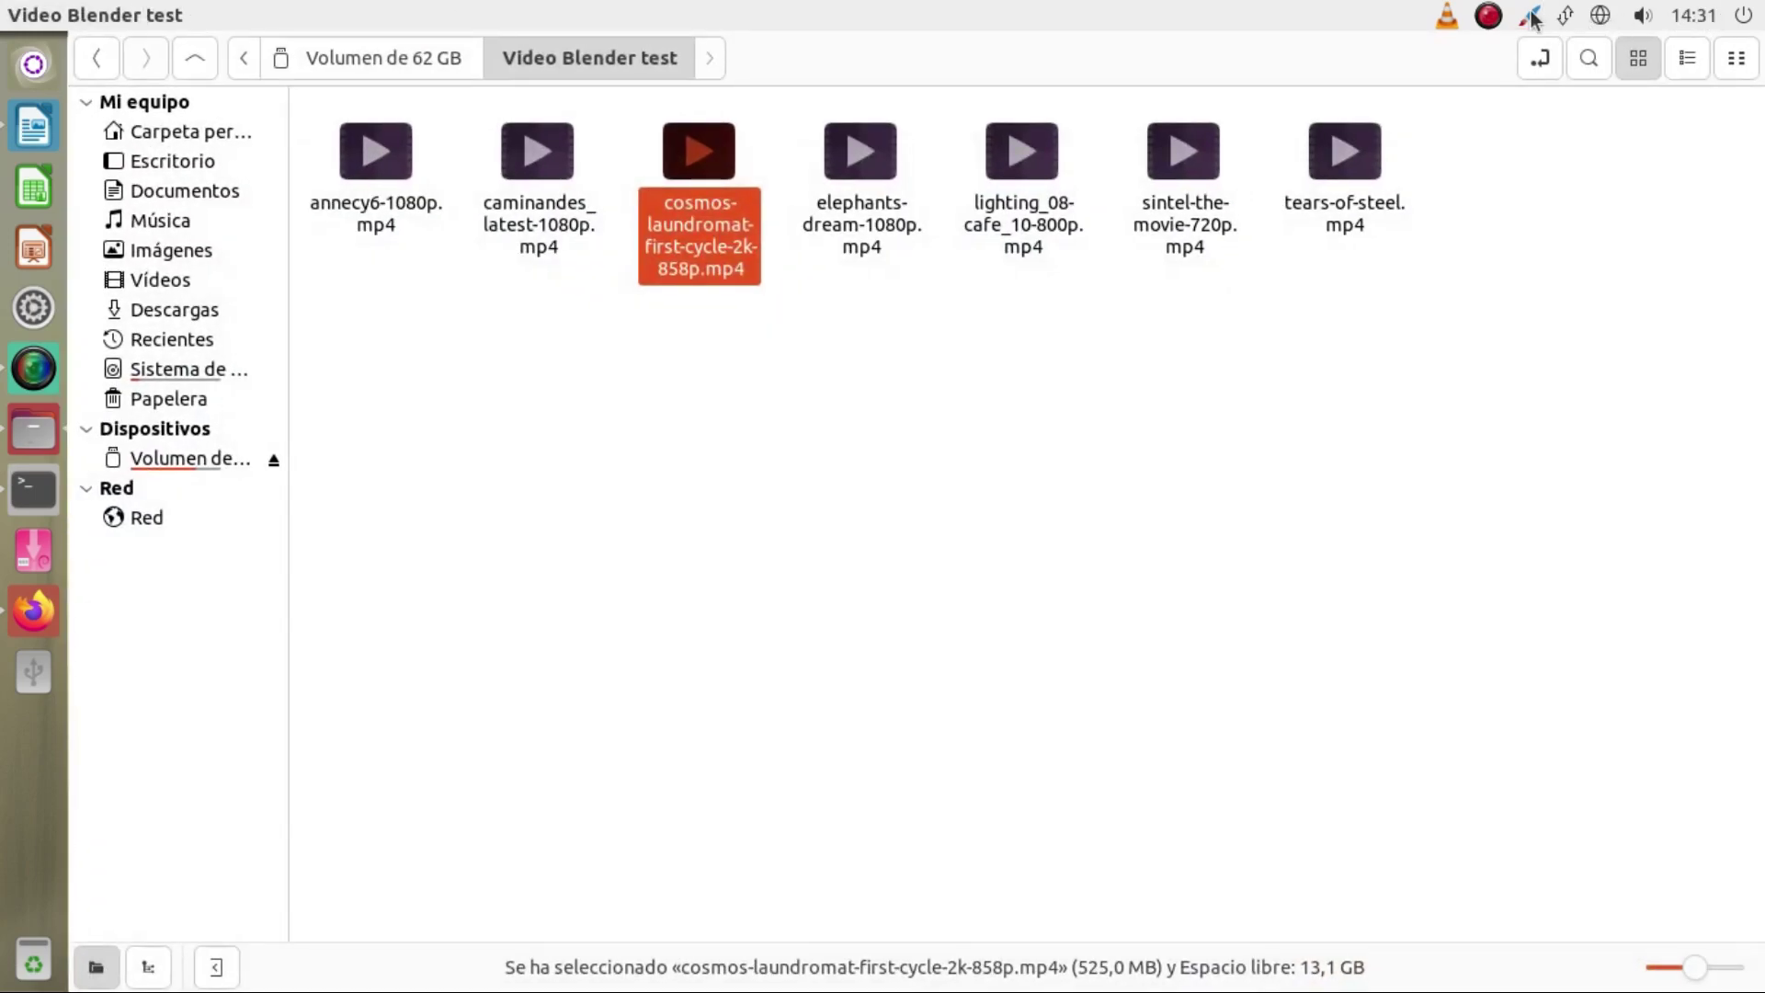
pyautogui.click(174, 135)
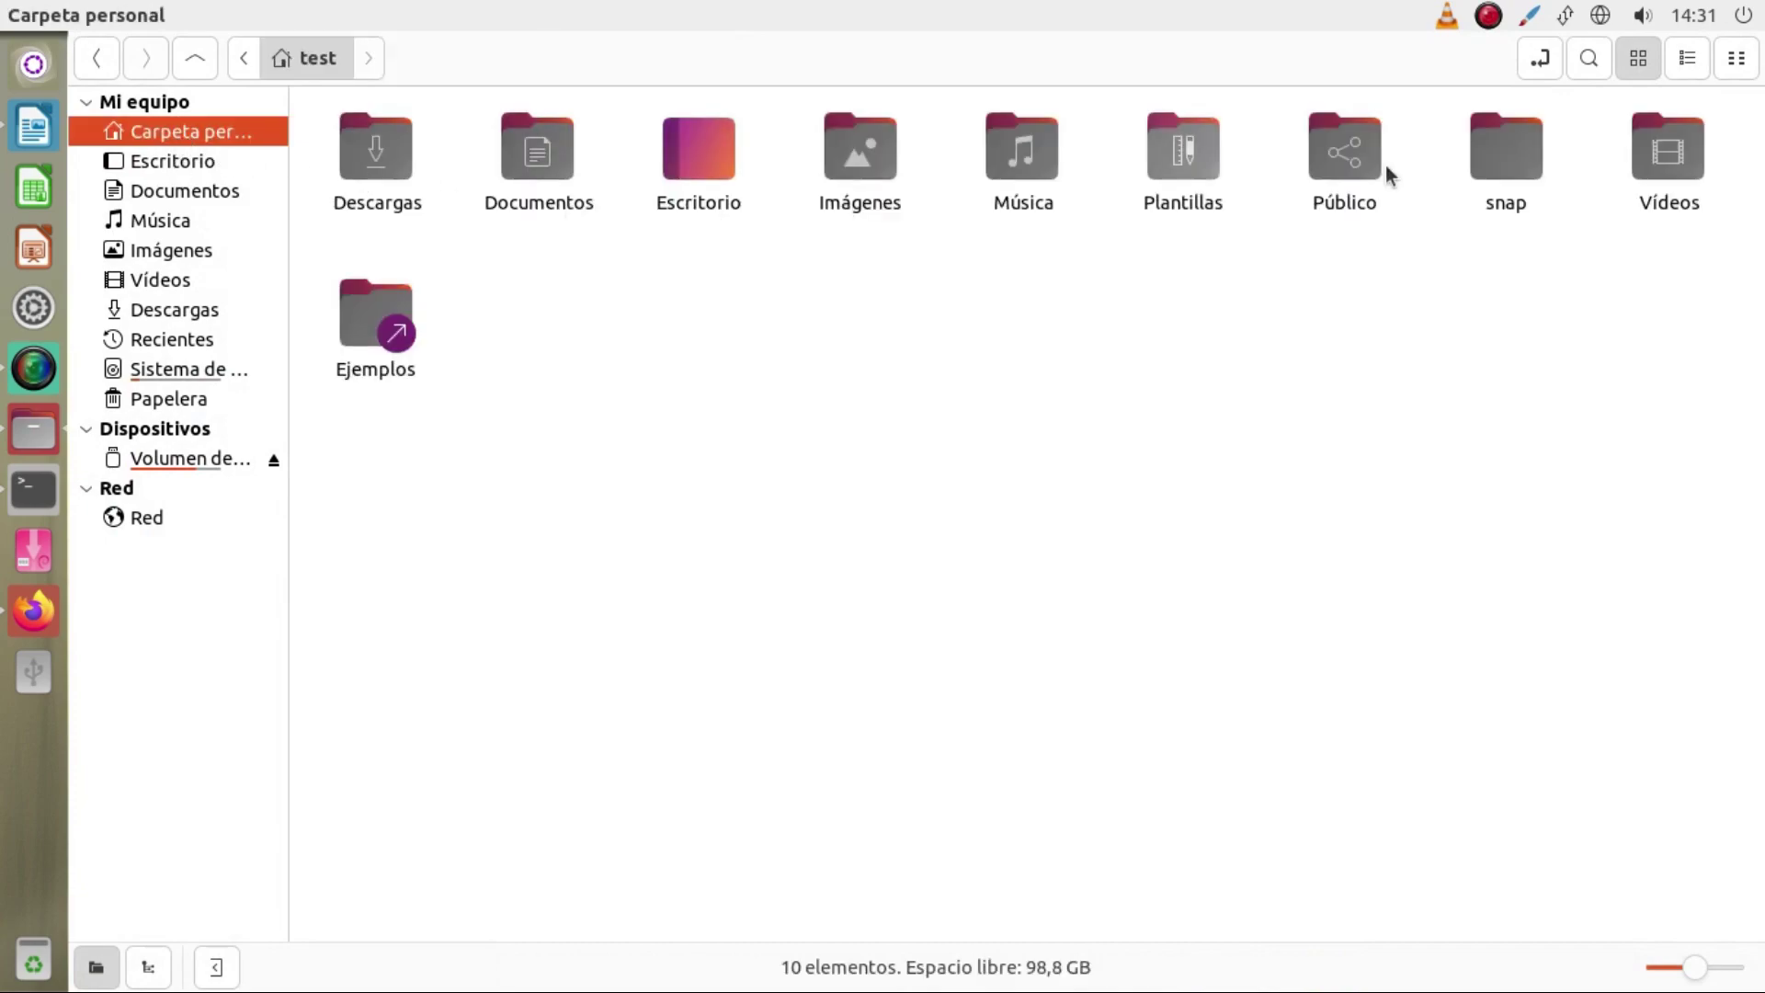
# Try the Magenta and Sage accent colors with the home folder's icons in view.
pyautogui.click(1528, 16)
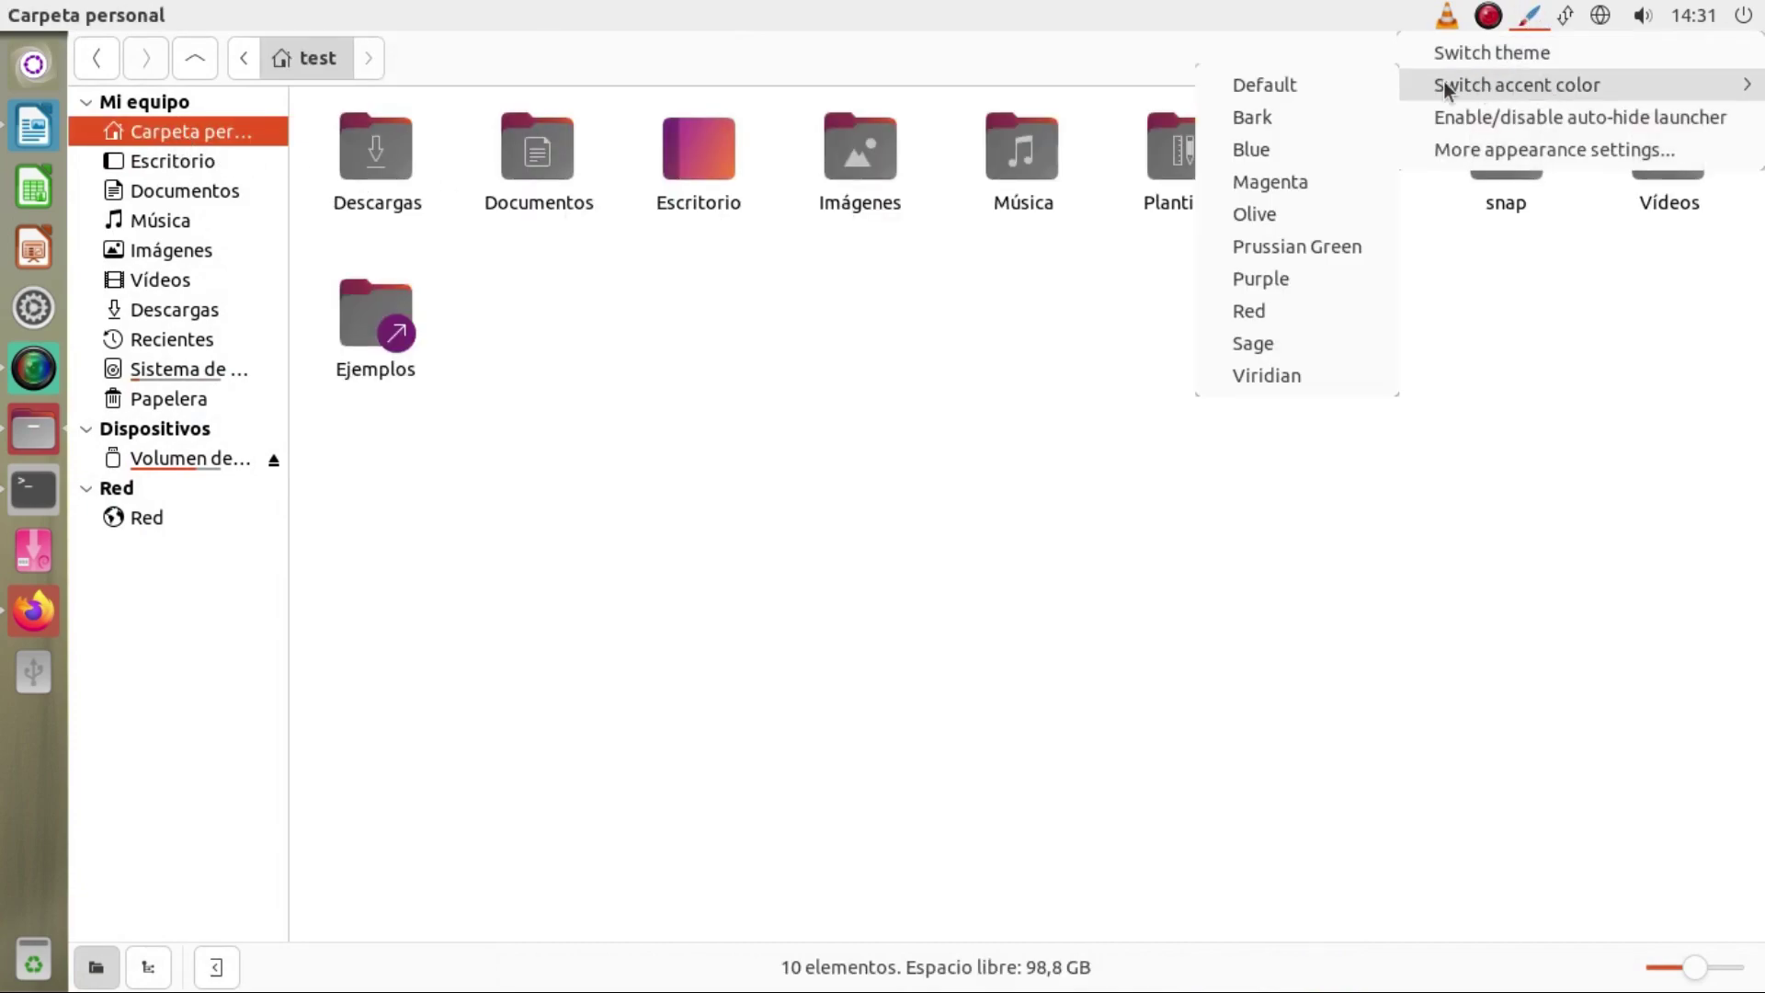
pyautogui.click(1270, 182)
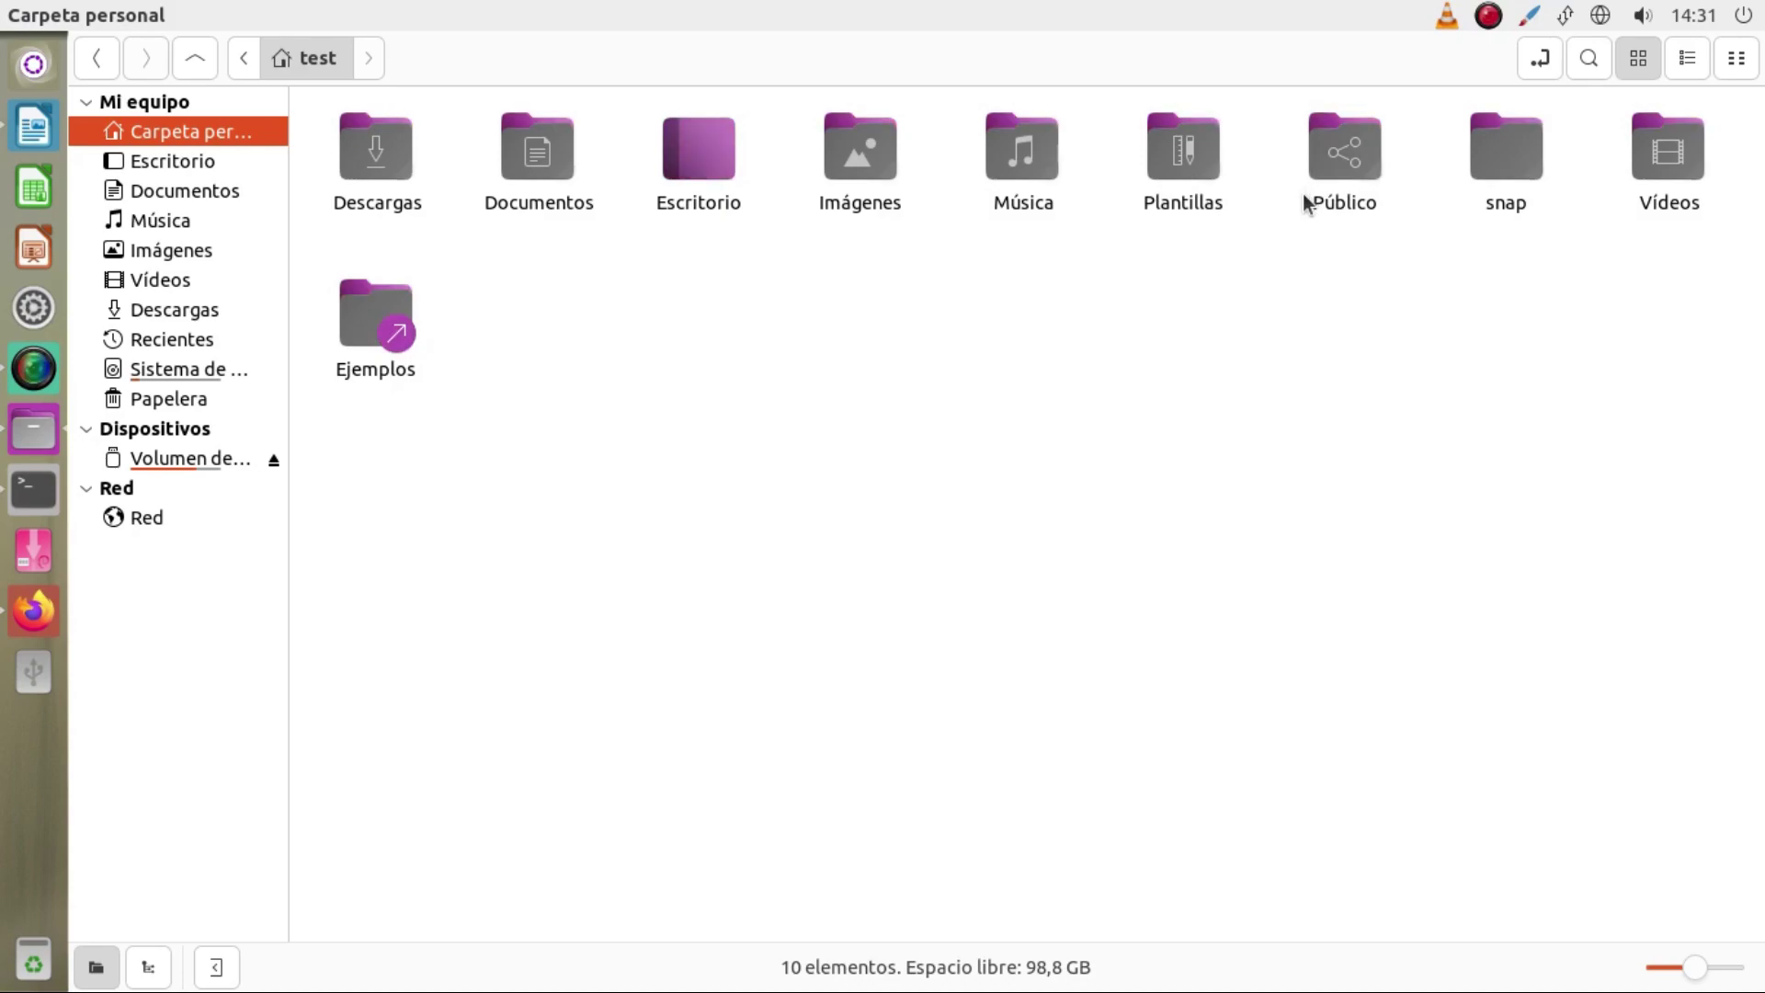
pyautogui.click(1543, 16)
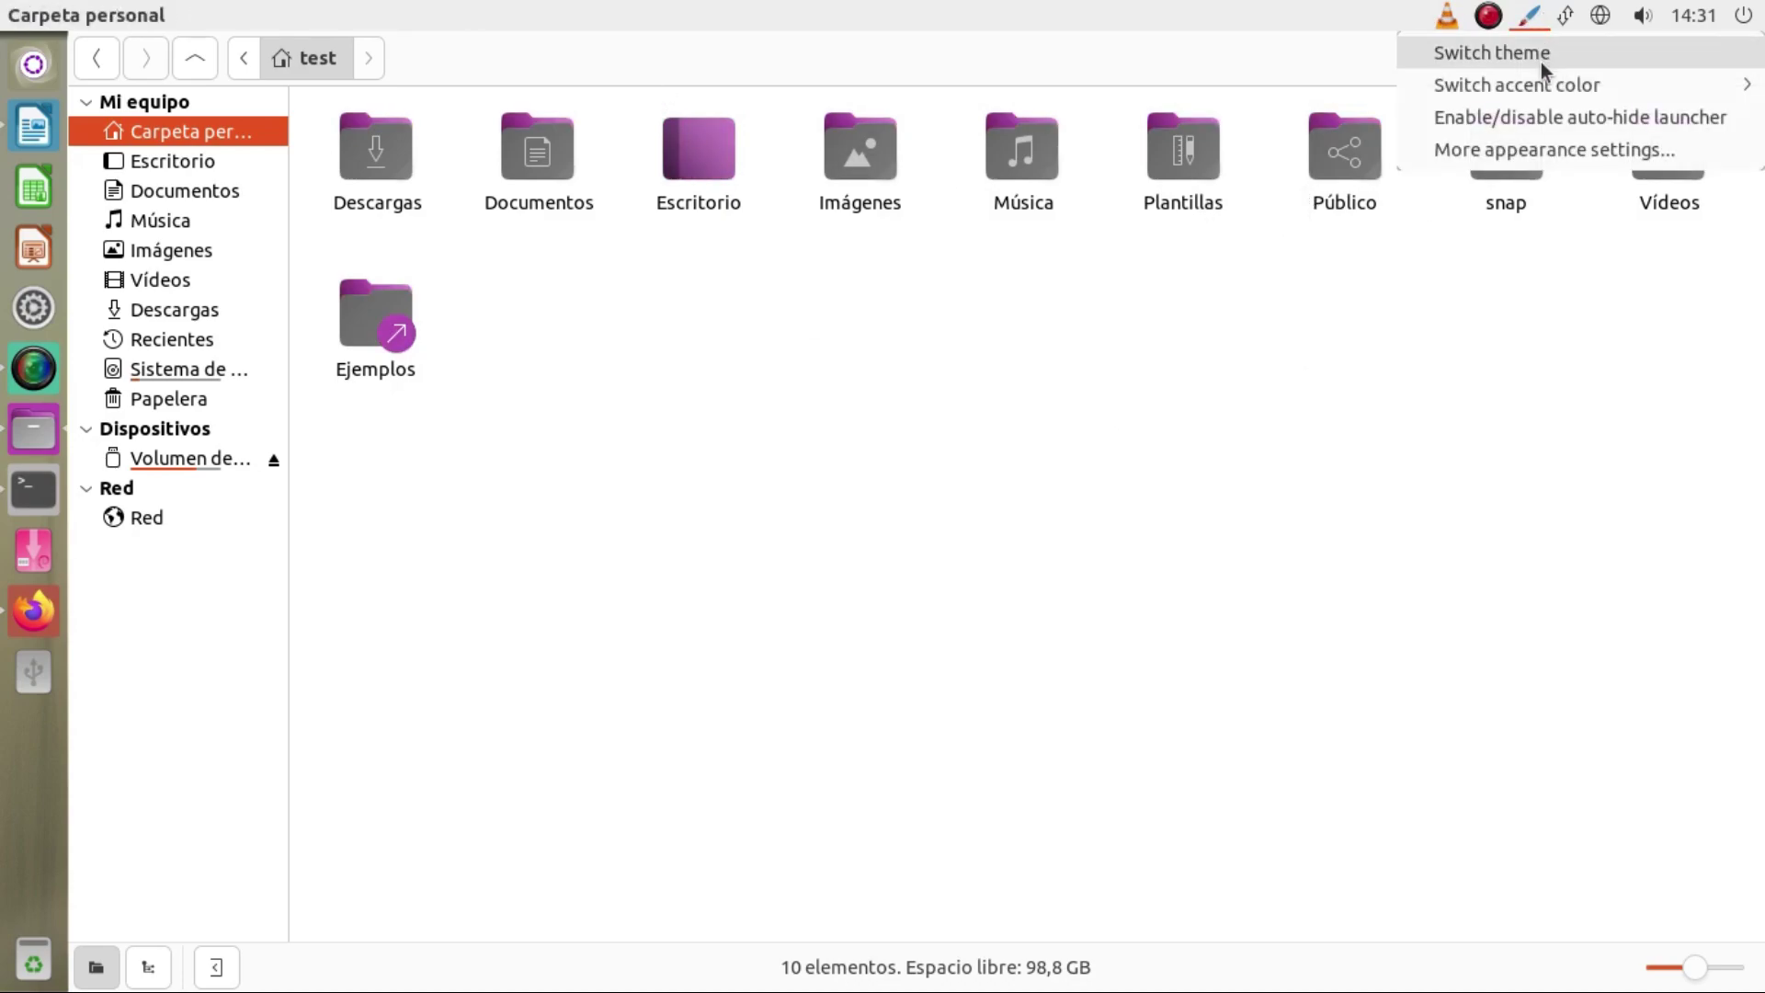
pyautogui.moveTo(1523, 86)
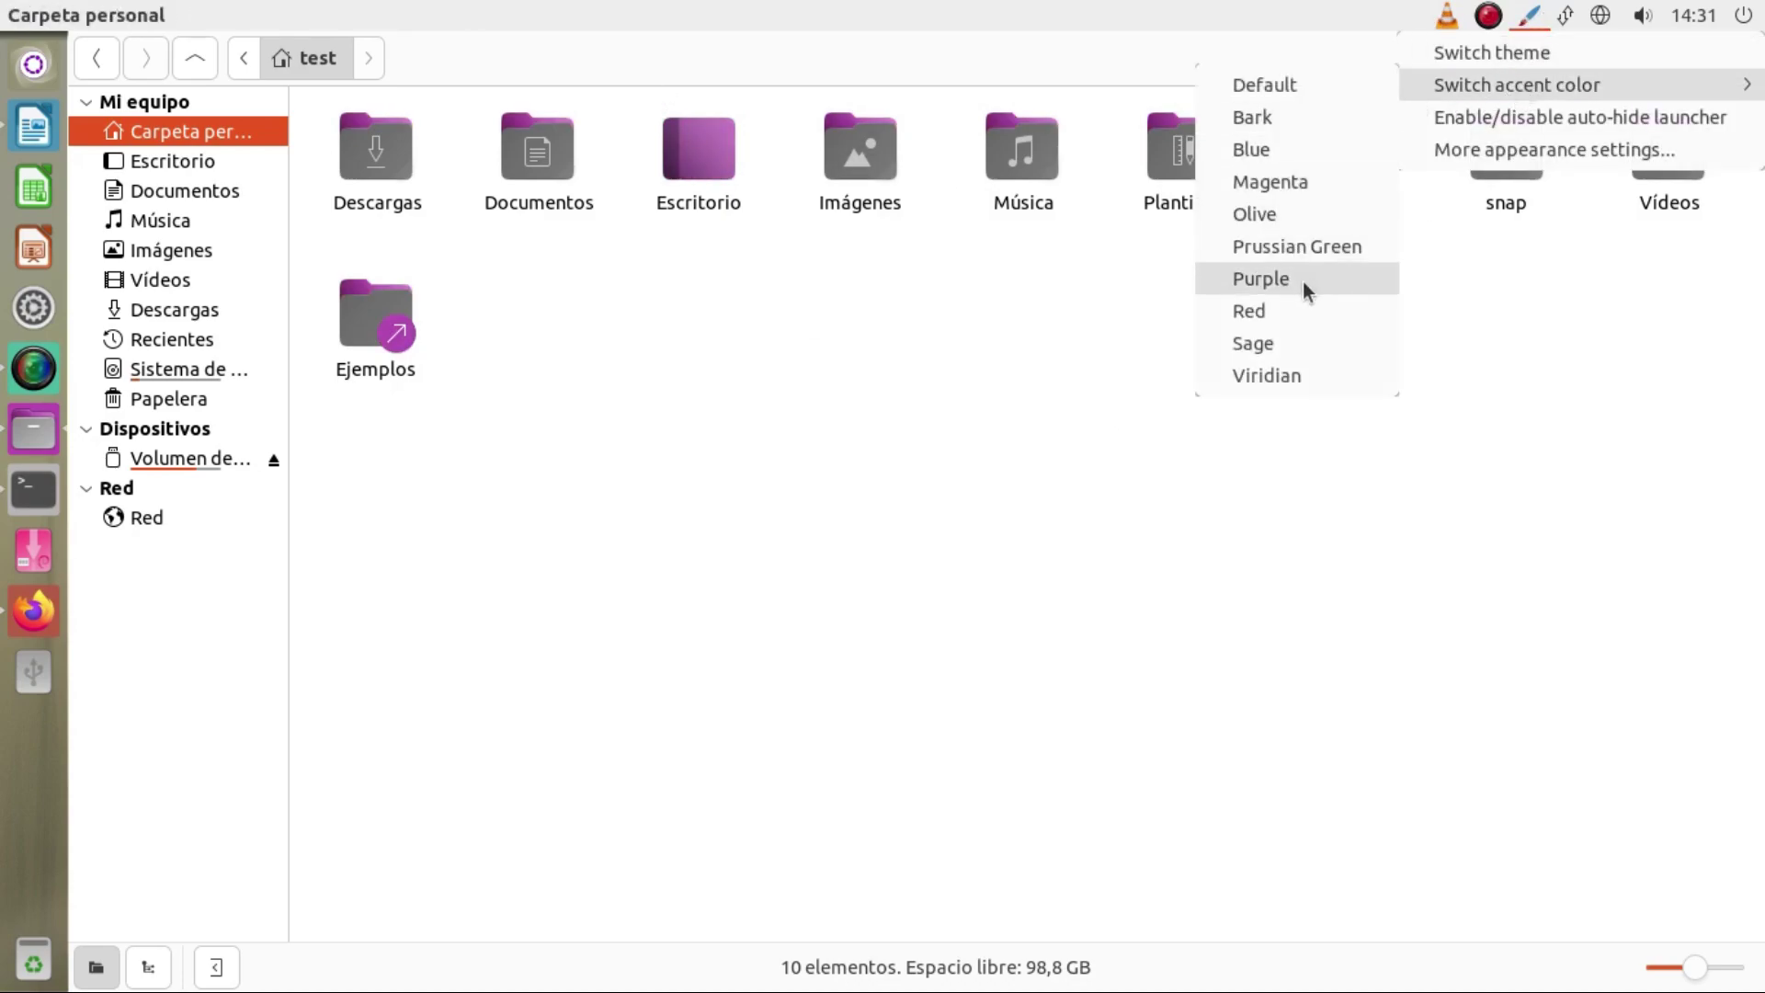
pyautogui.click(1299, 340)
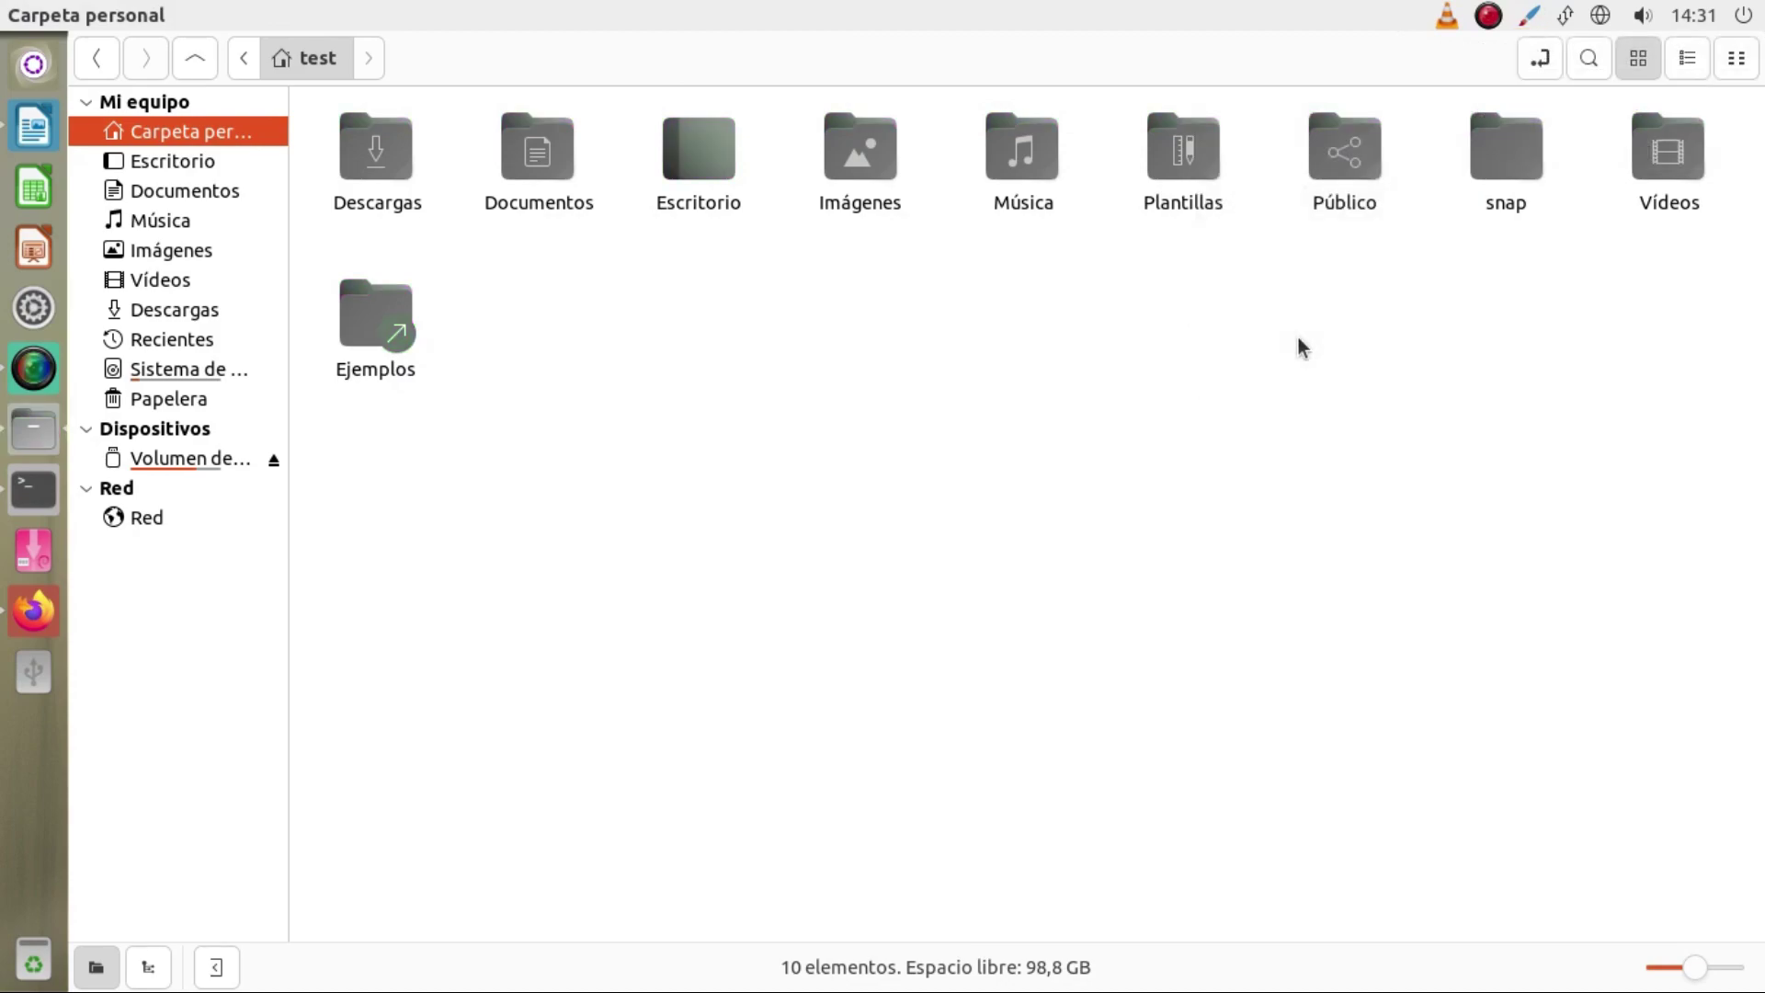
# Try the Viridian and Purple accent colors with the home folder's icons in view.
pyautogui.click(1532, 15)
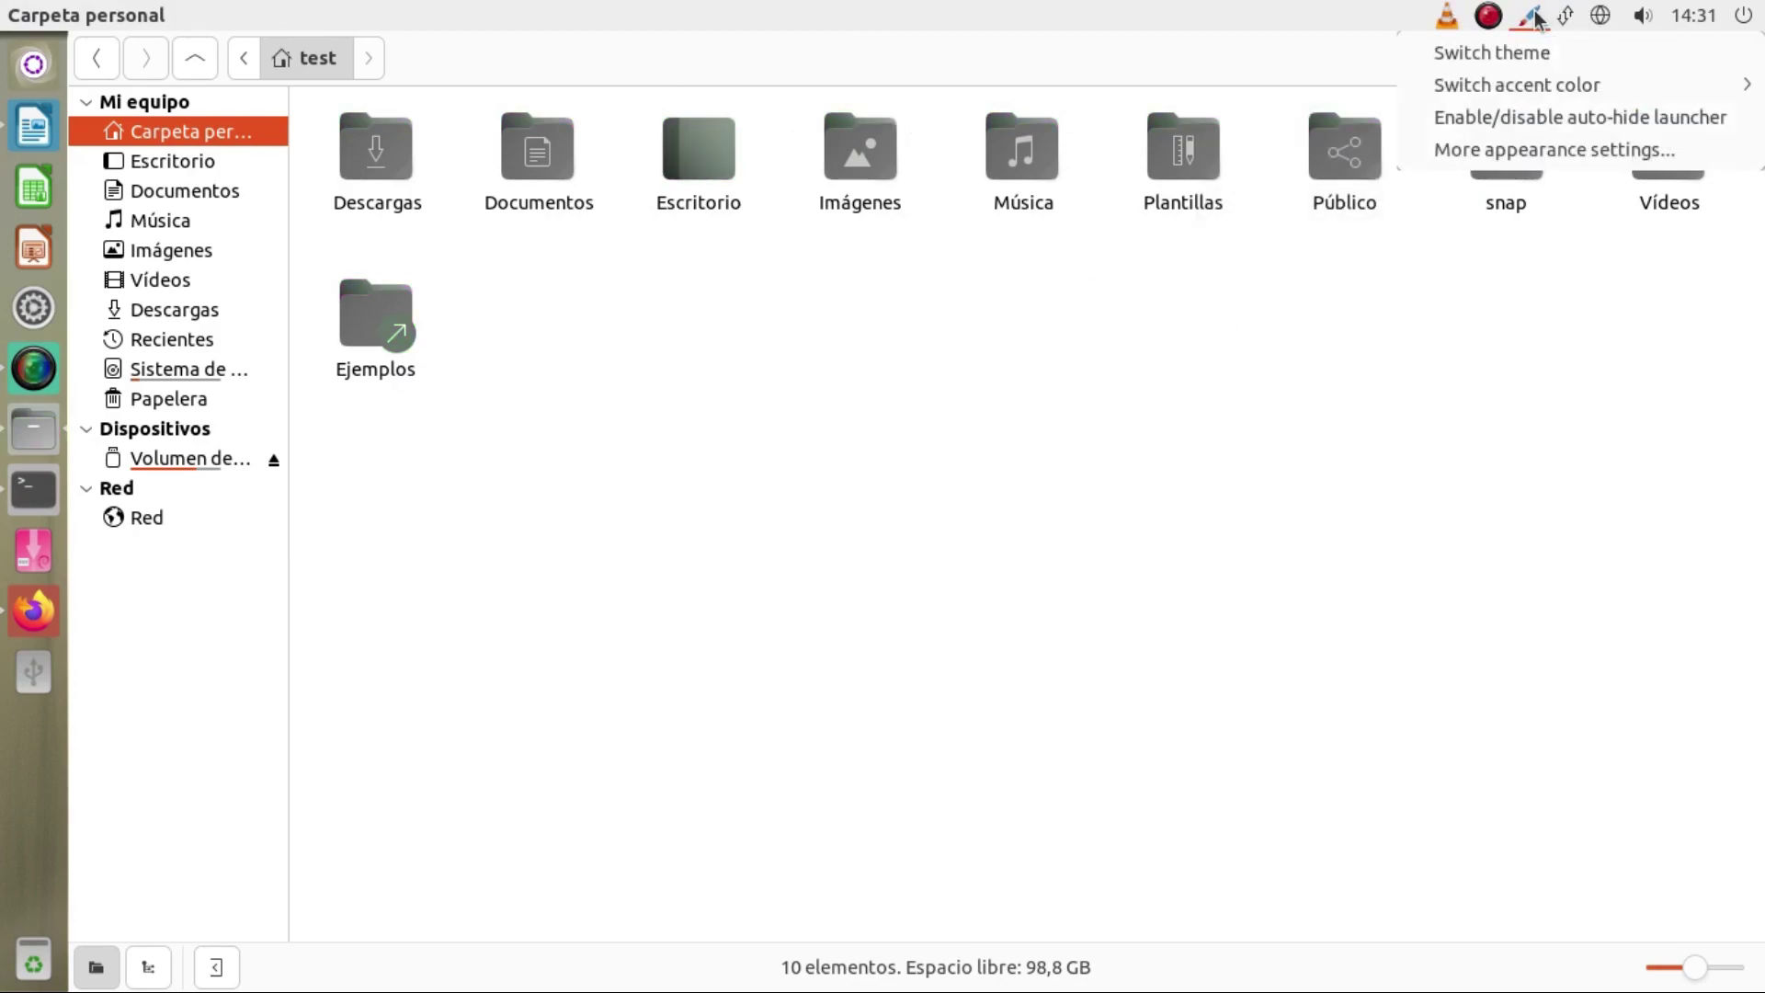
pyautogui.moveTo(1508, 83)
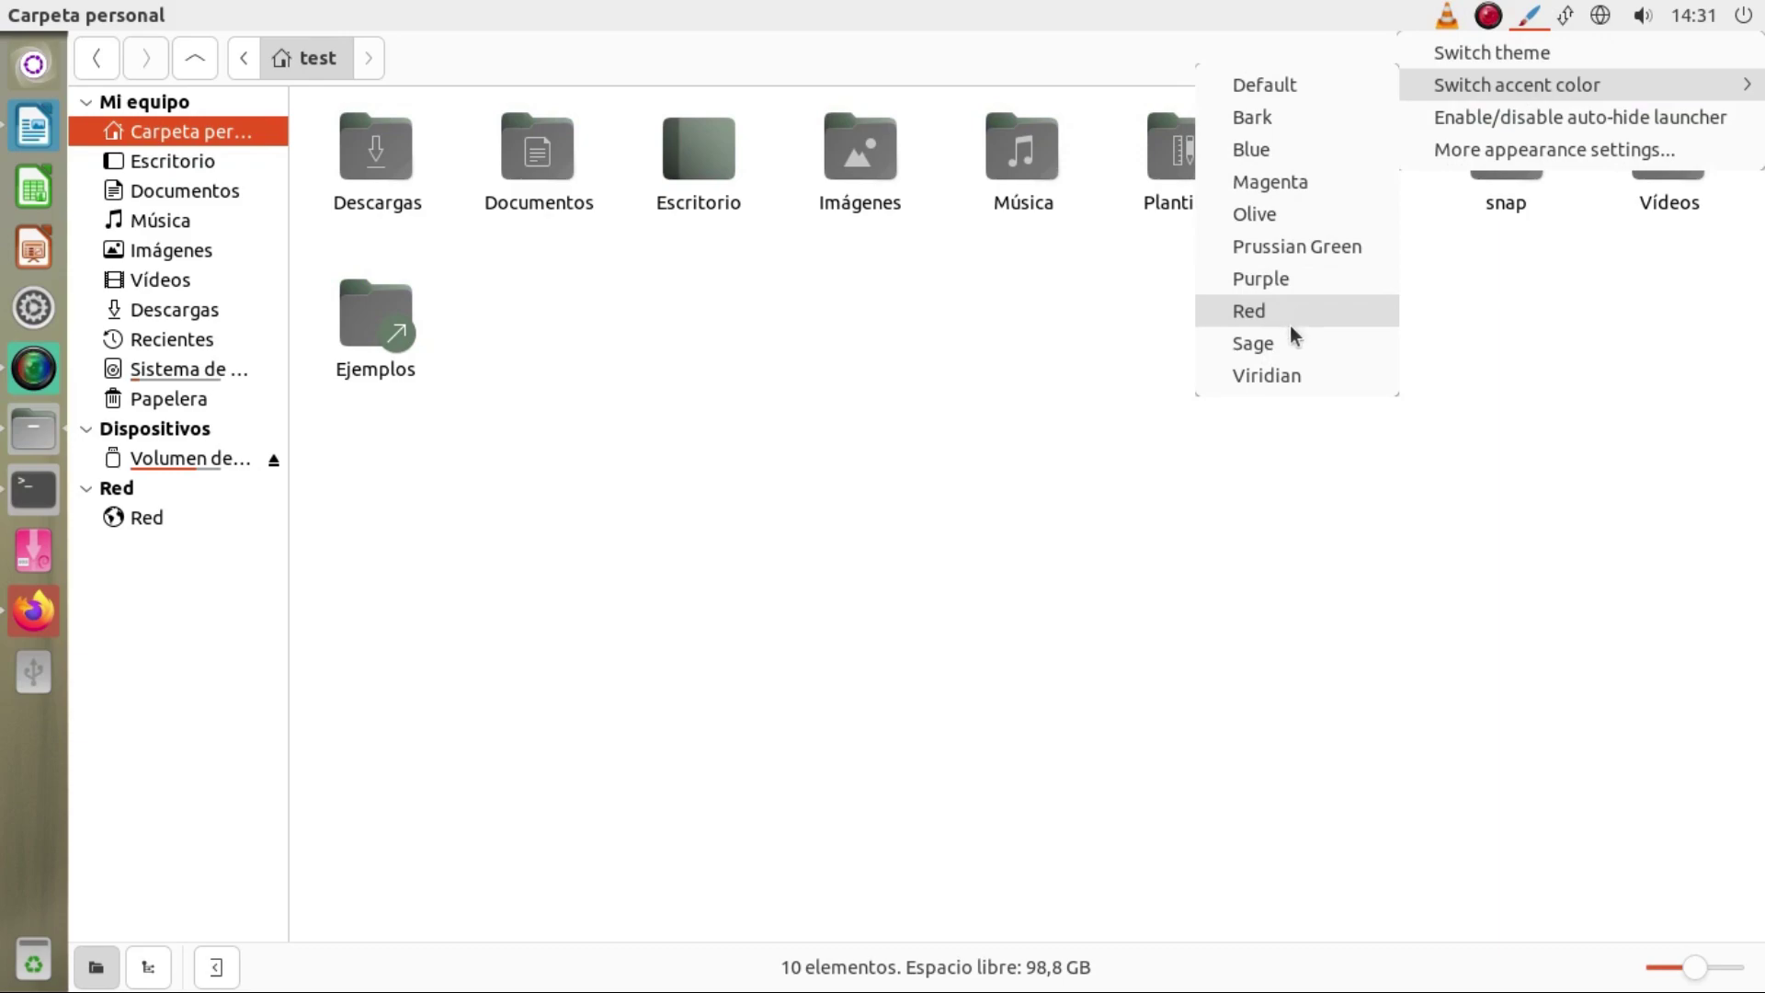
pyautogui.click(1292, 375)
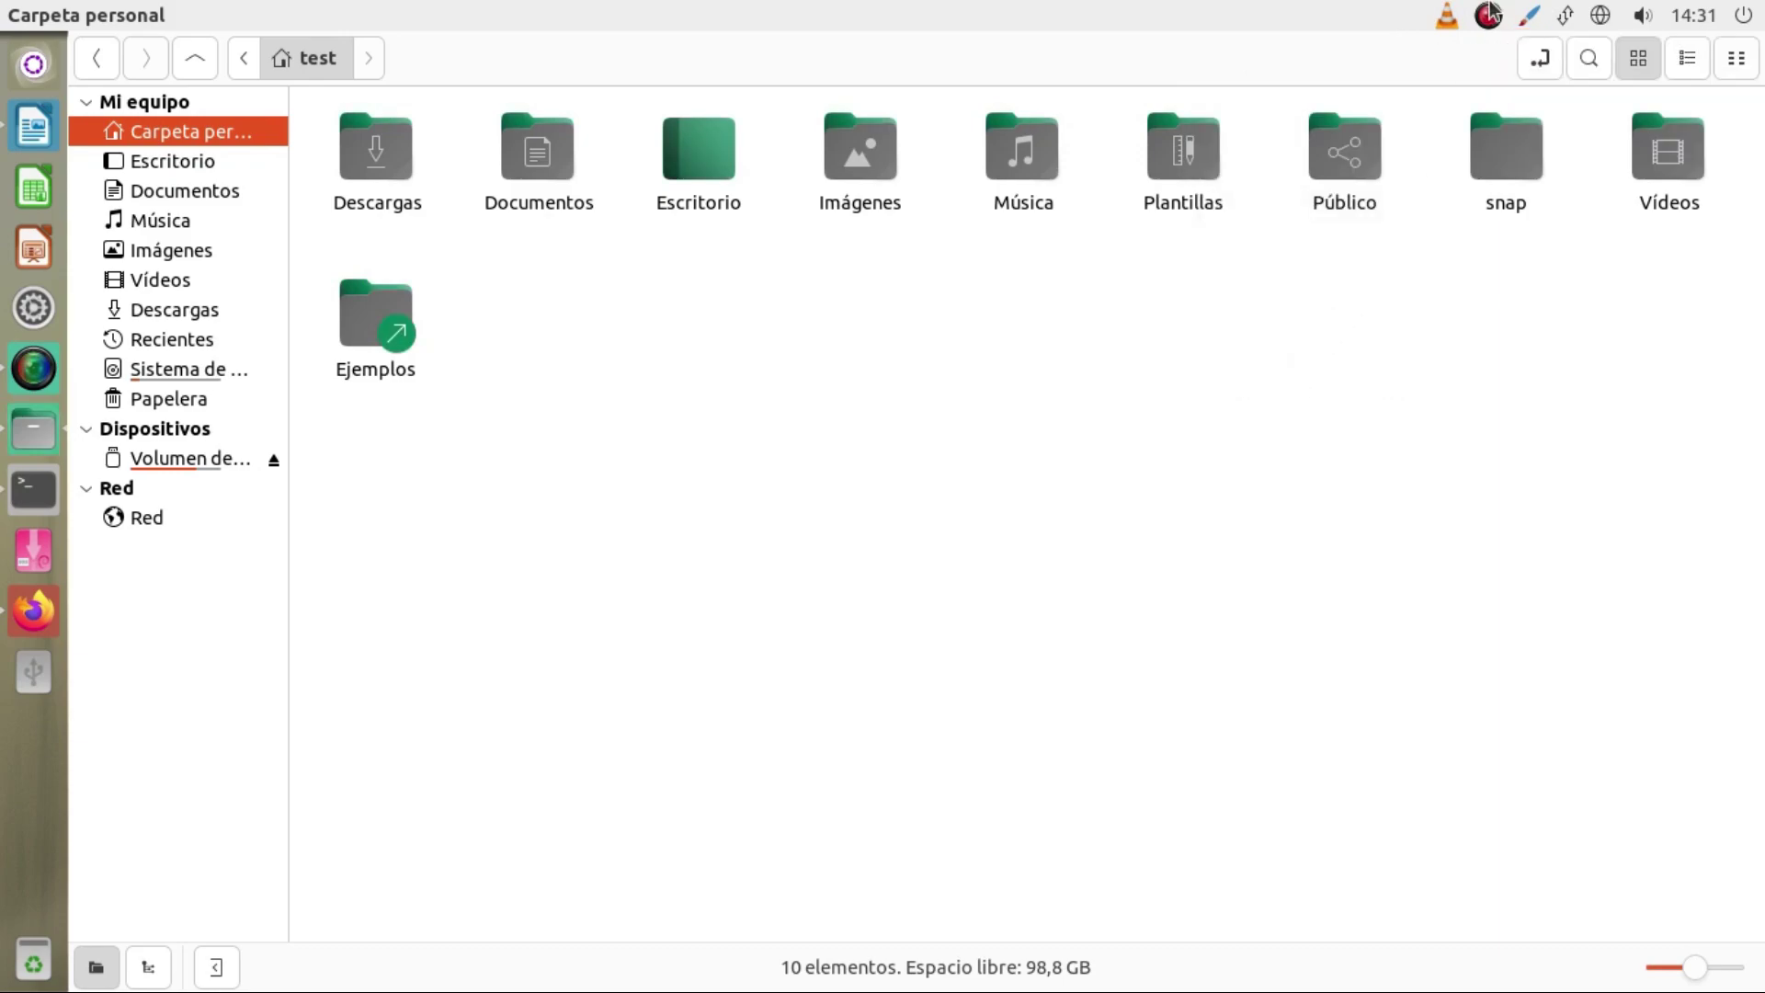
pyautogui.click(1523, 13)
pyautogui.moveTo(1453, 83)
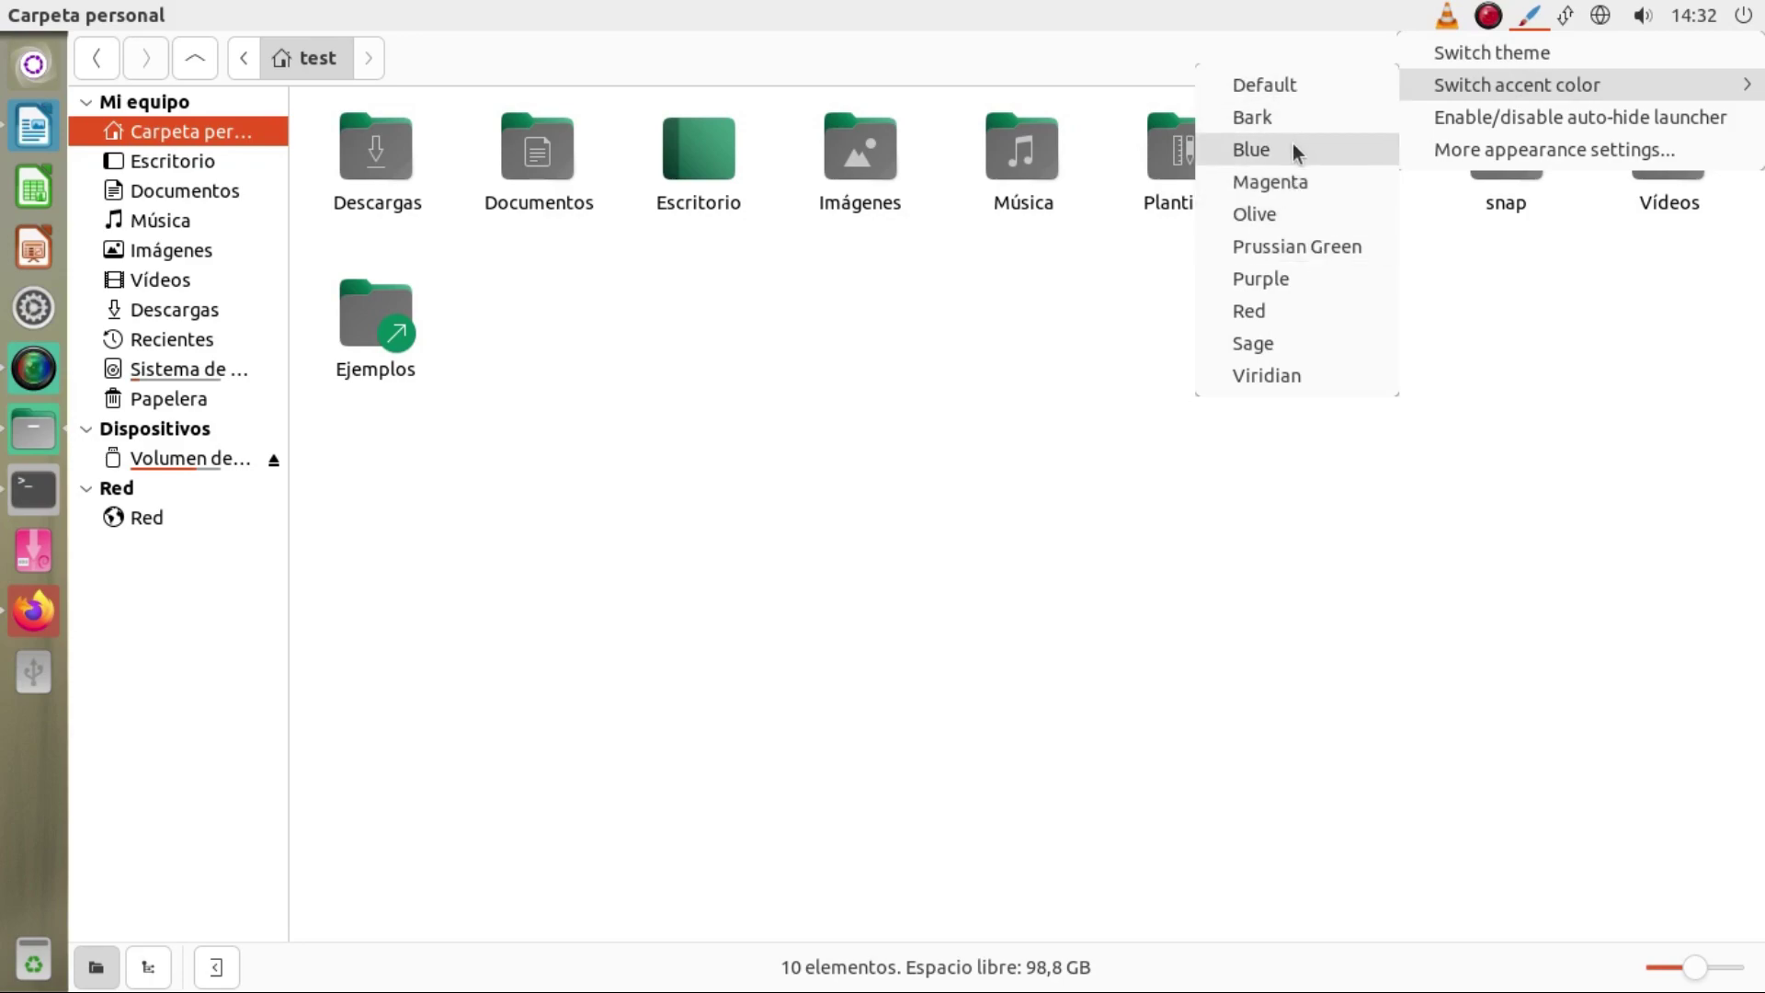
pyautogui.click(1300, 268)
# Set the accent color to Sage and minimize the file manager and browser windows to show the desktop.
pyautogui.click(1529, 15)
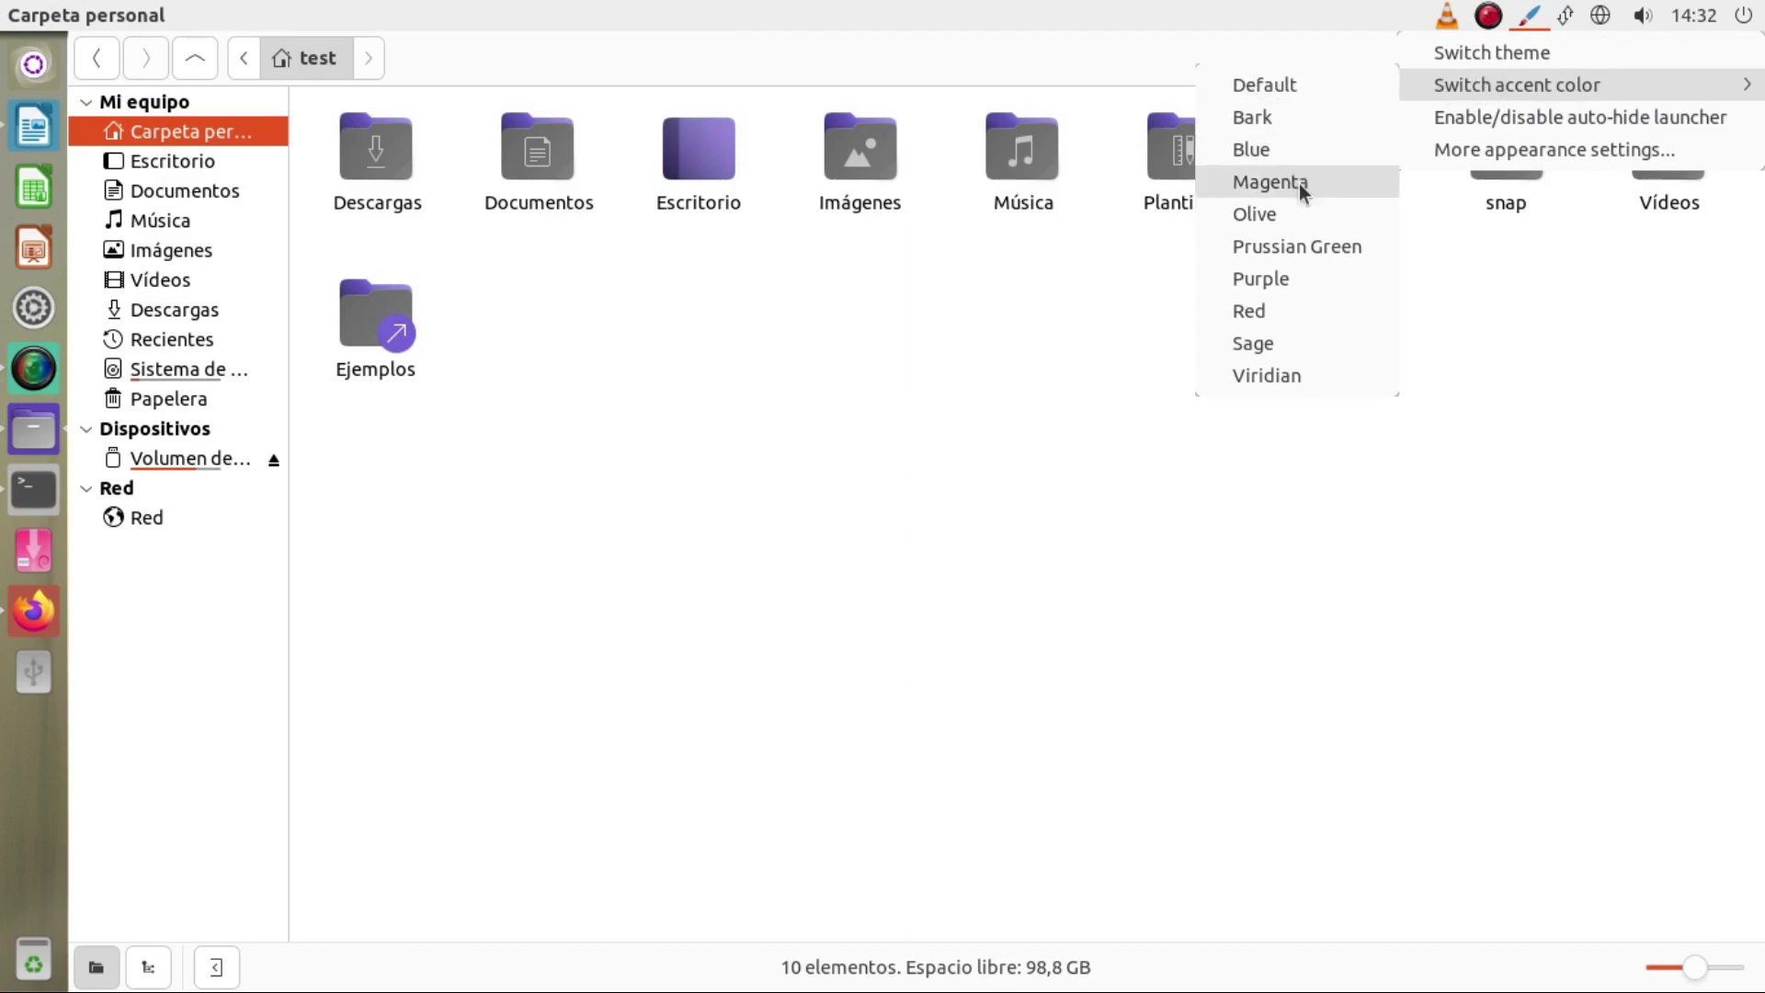
pyautogui.click(1304, 343)
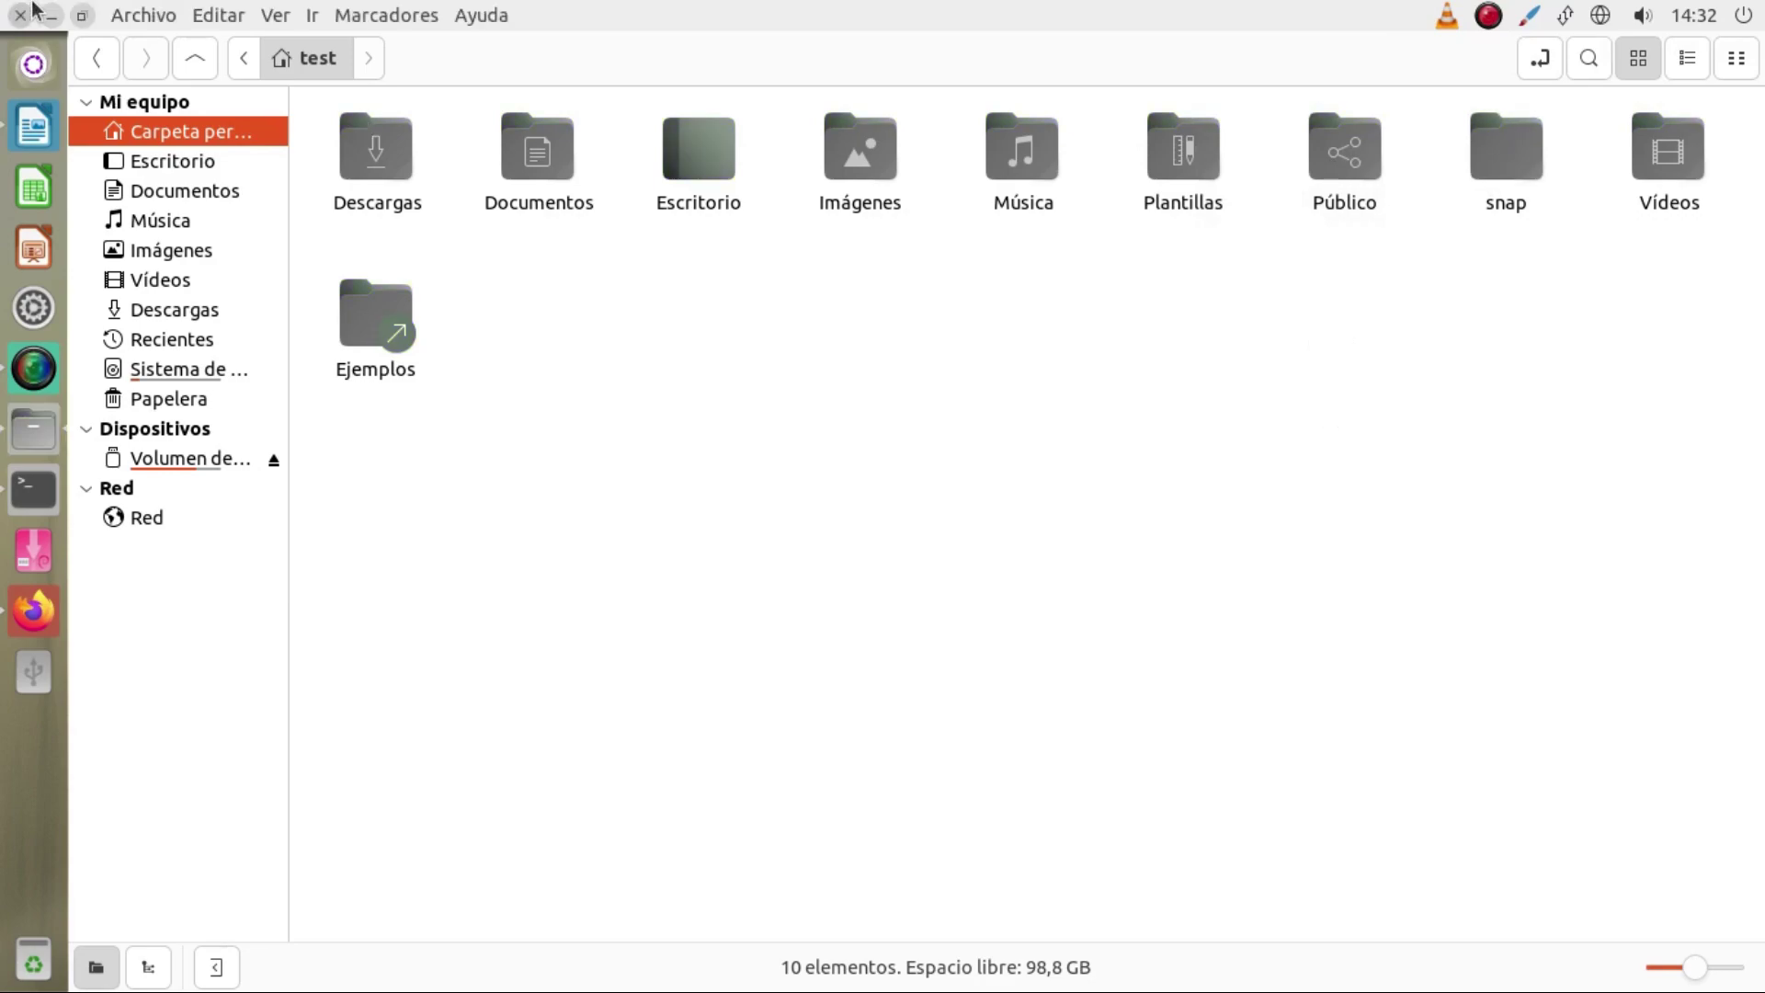
pyautogui.click(46, 16)
pyautogui.click(46, 16)
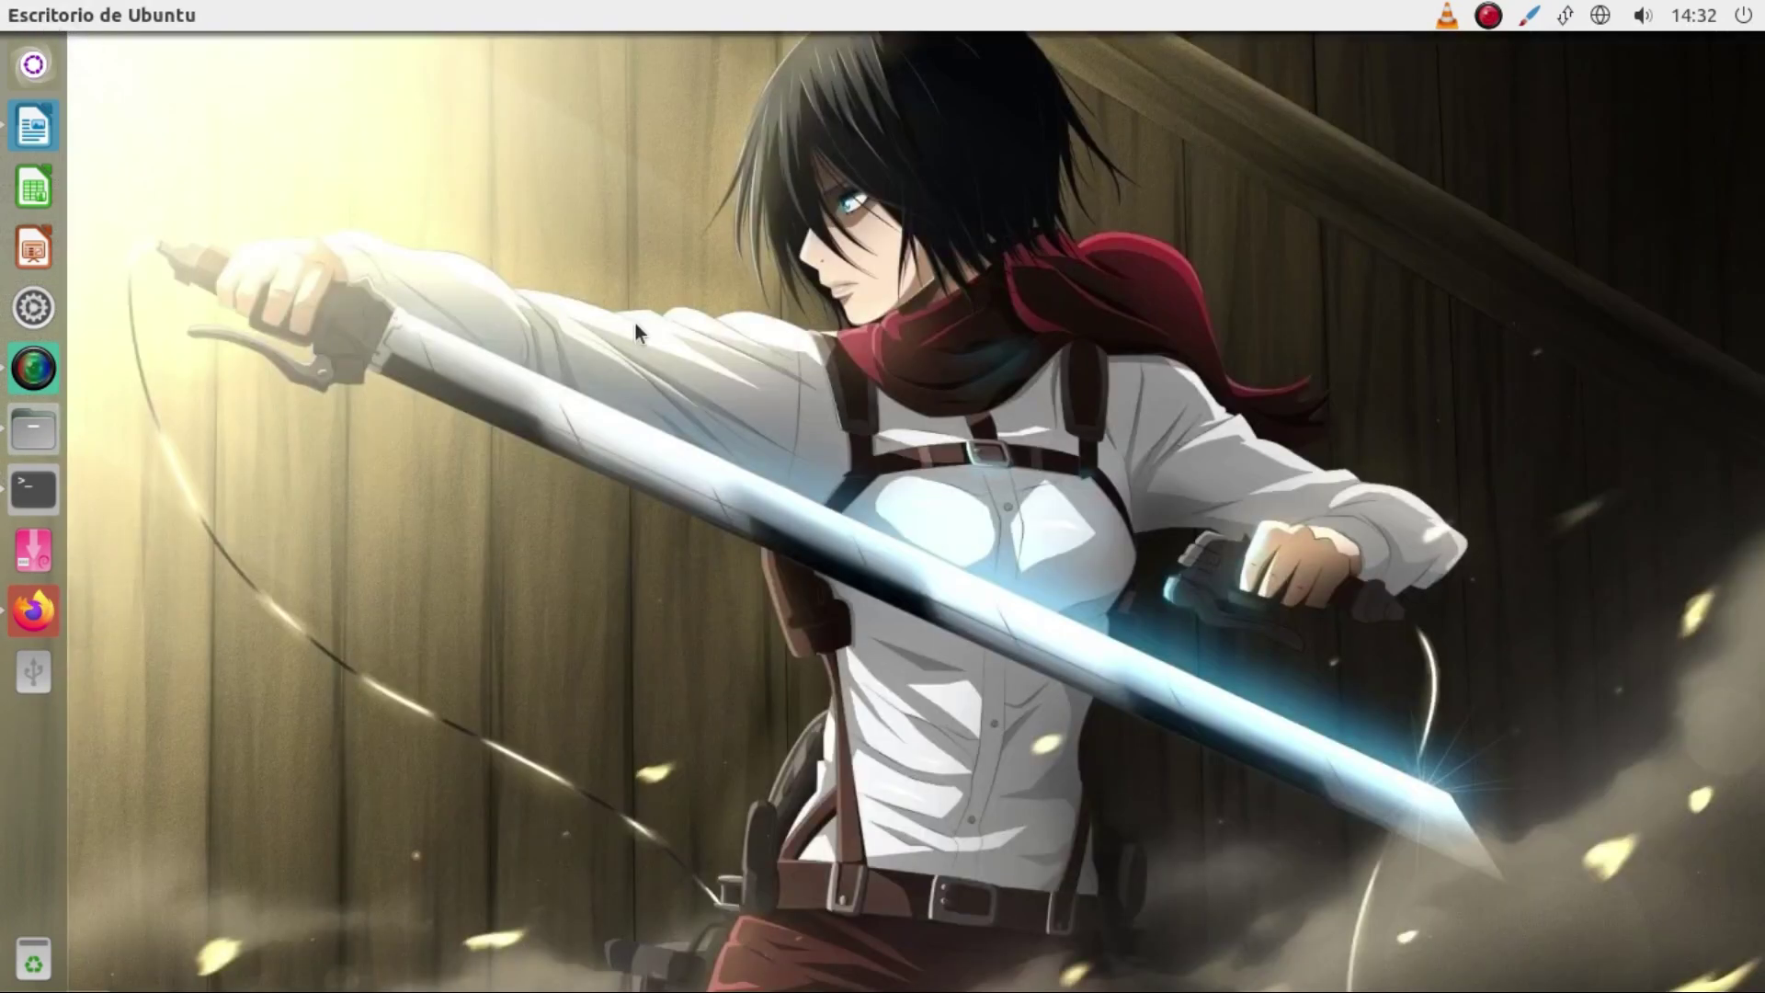
# Enable auto-hide for the launcher, reveal the launcher at the screen edge, and disable auto-hide again.
pyautogui.click(1531, 17)
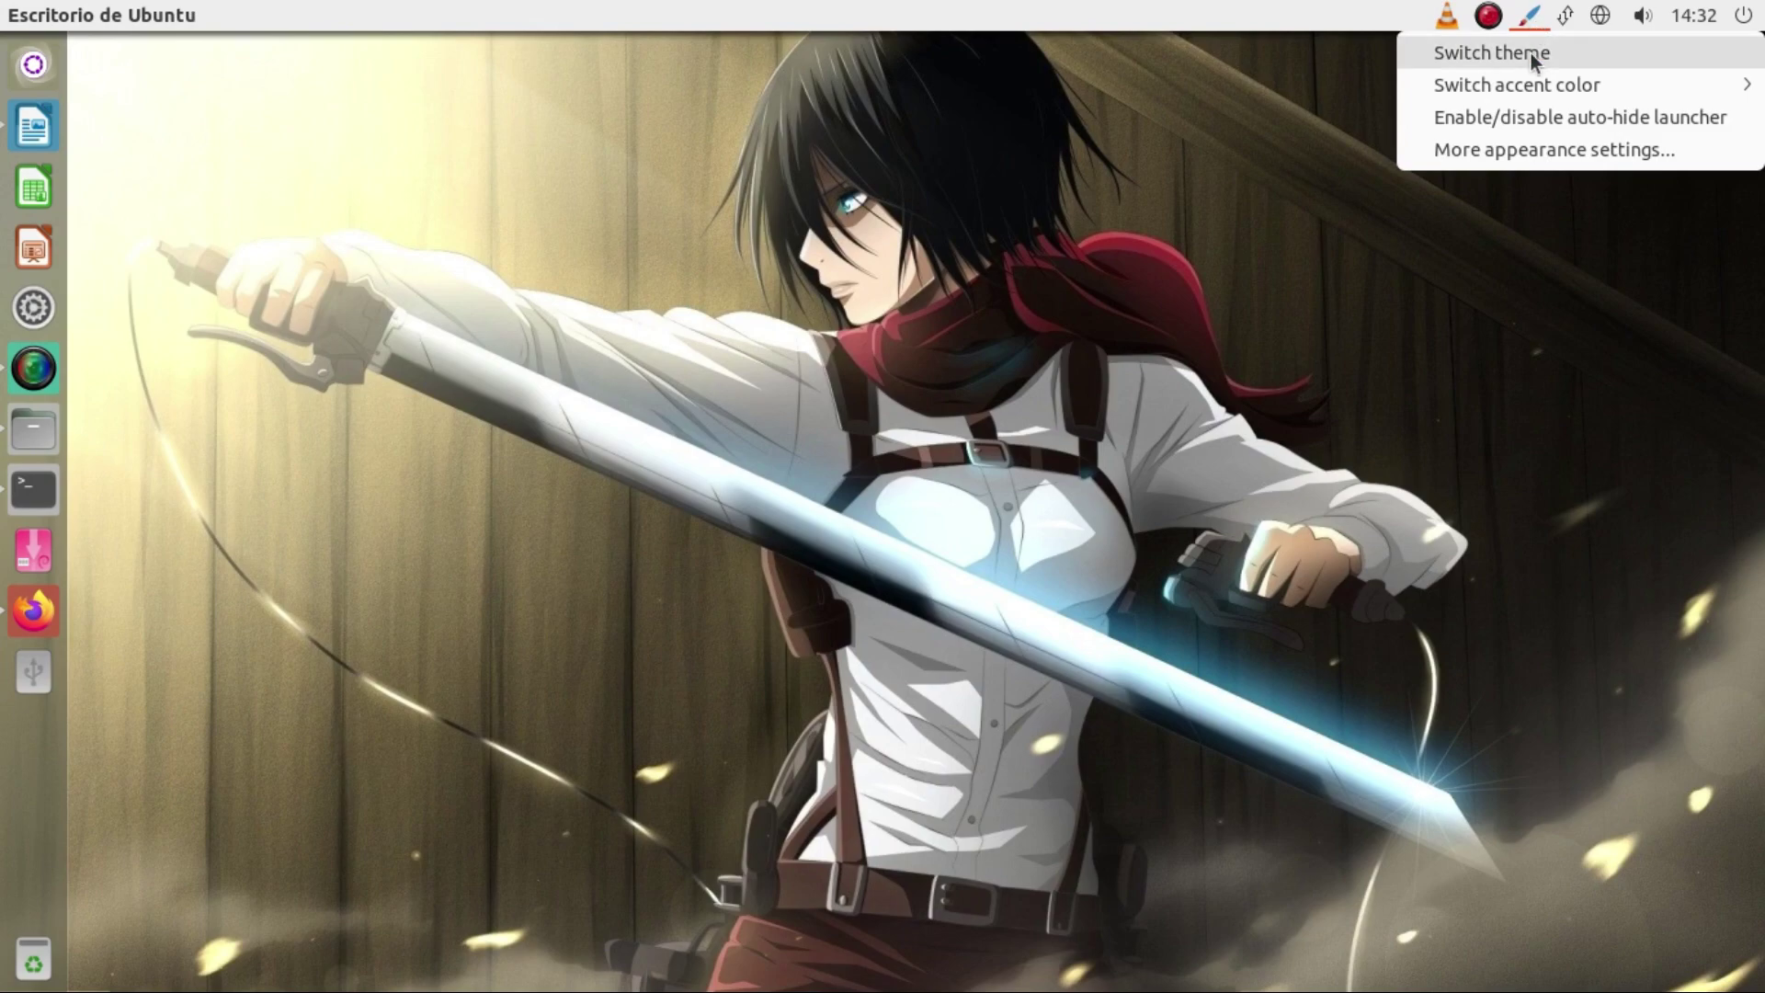
pyautogui.click(1533, 122)
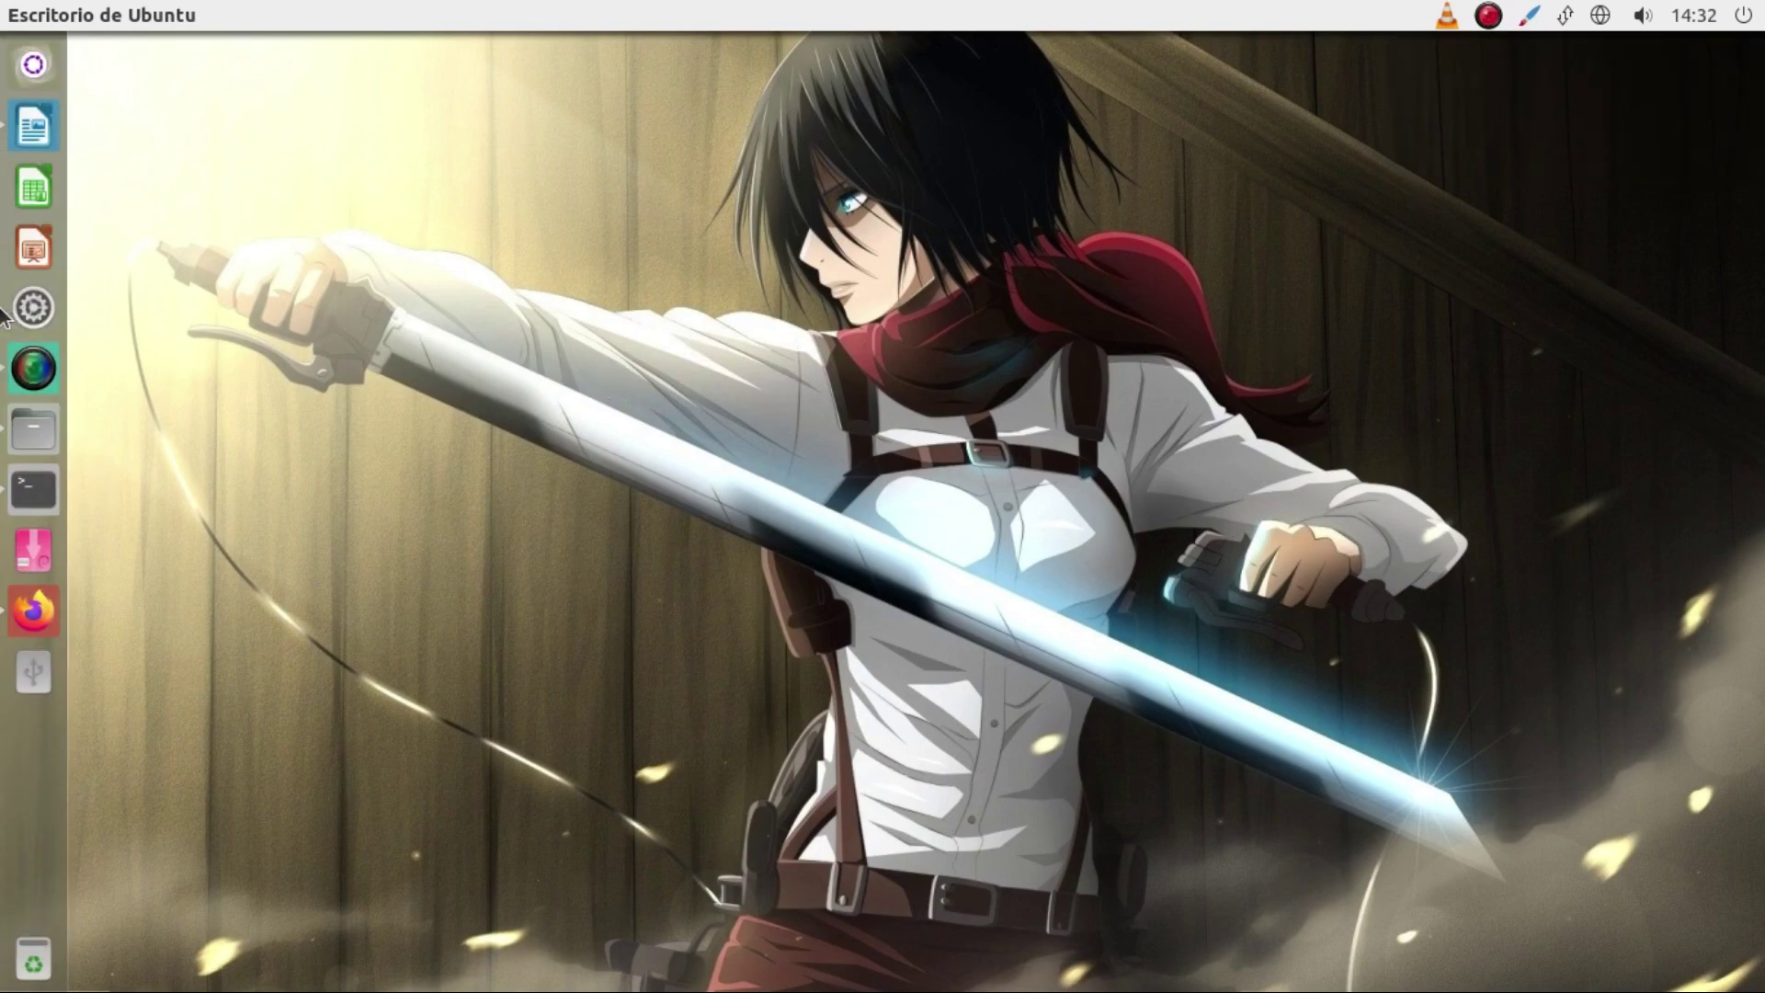
pyautogui.click(1529, 16)
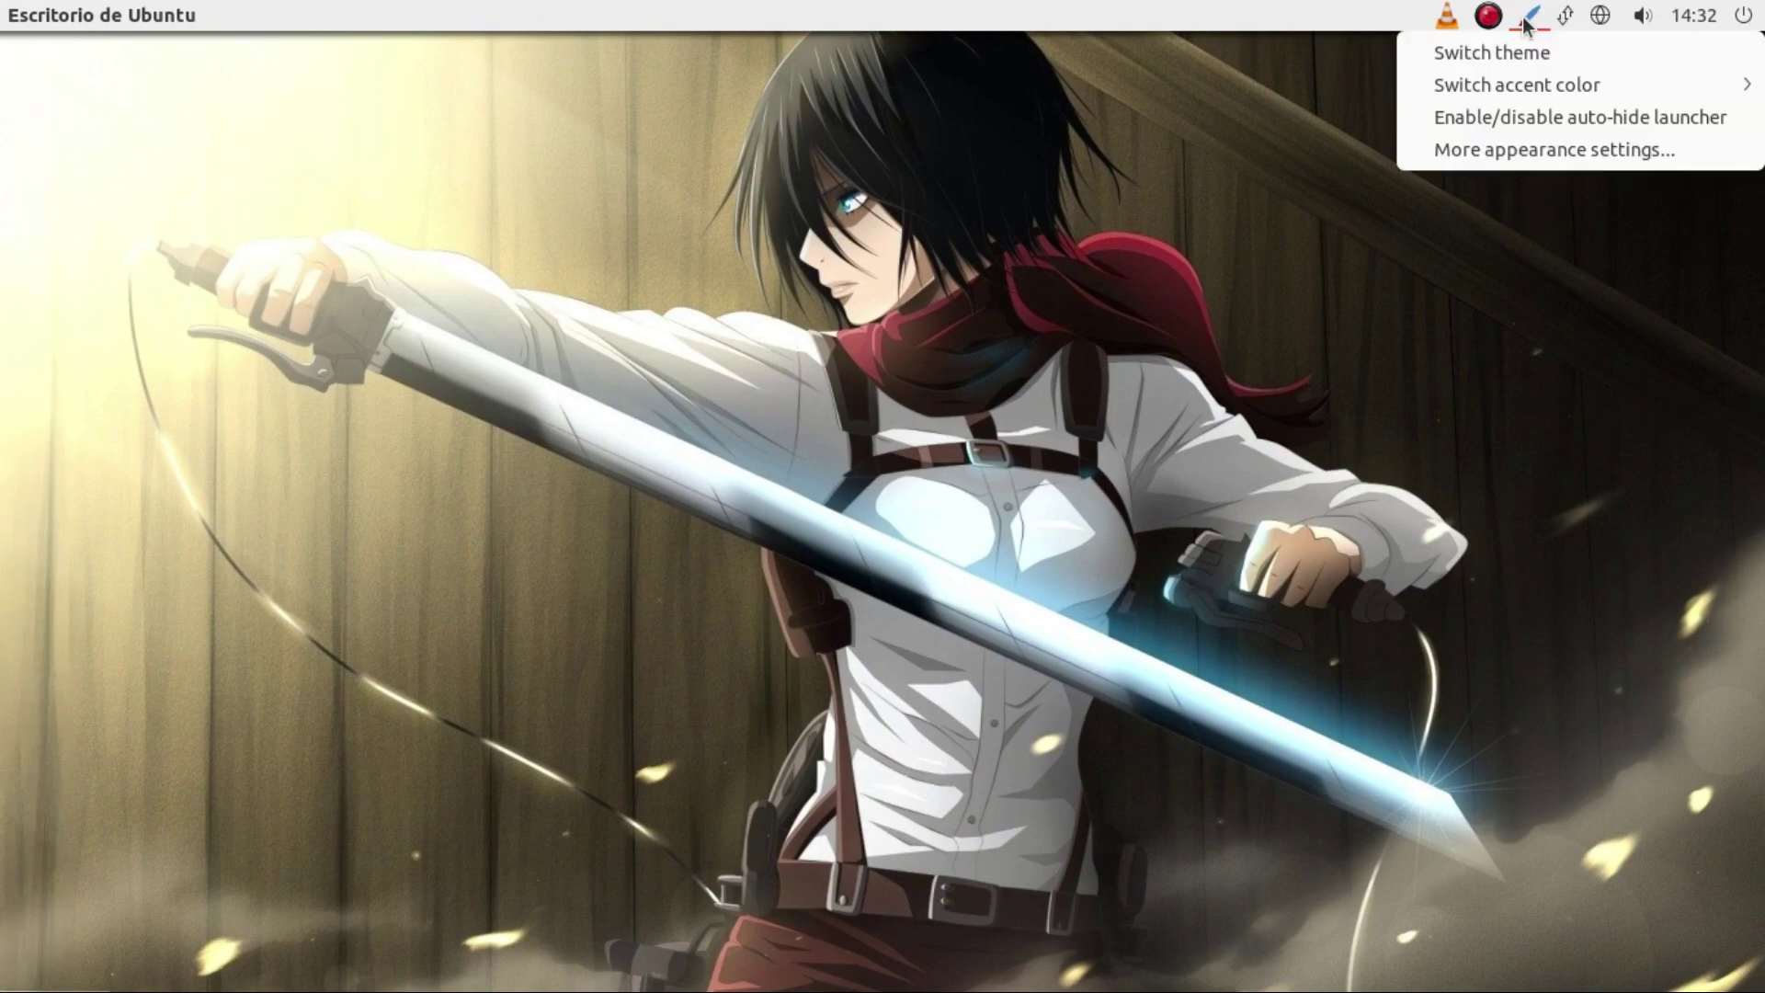
pyautogui.click(1549, 124)
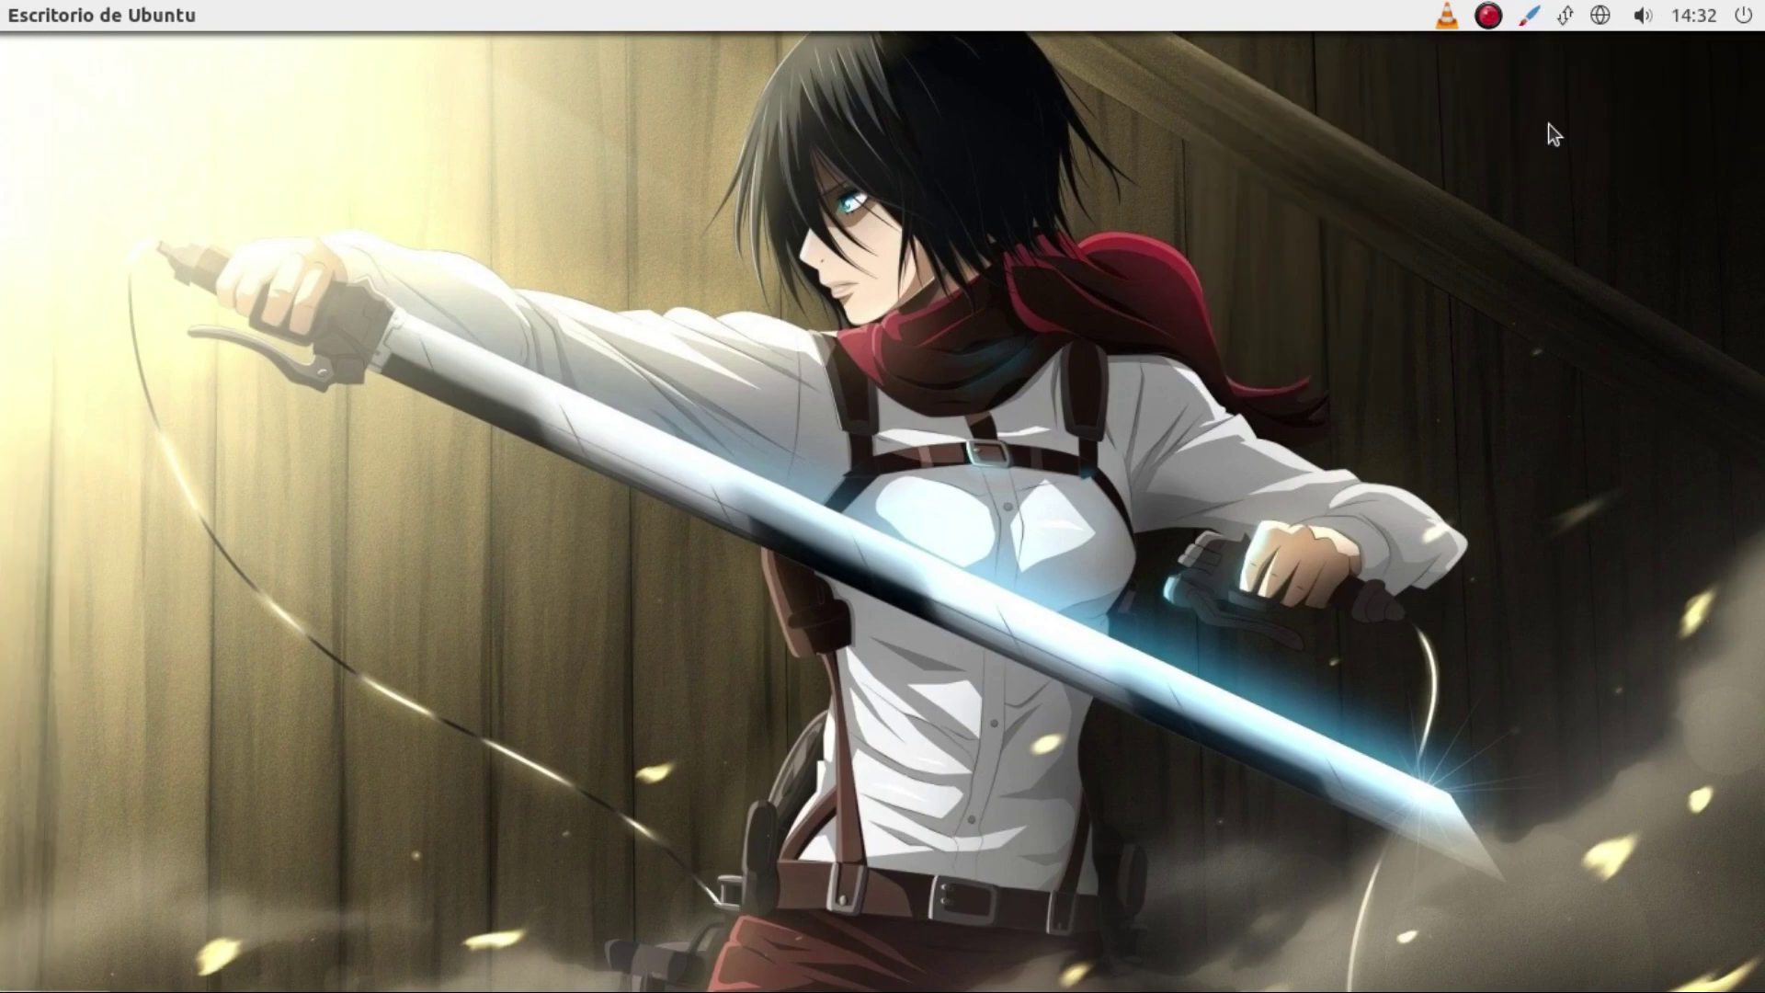
# Open the full appearance settings and make the launcher icons slightly smaller.
pyautogui.click(1533, 18)
pyautogui.click(1544, 144)
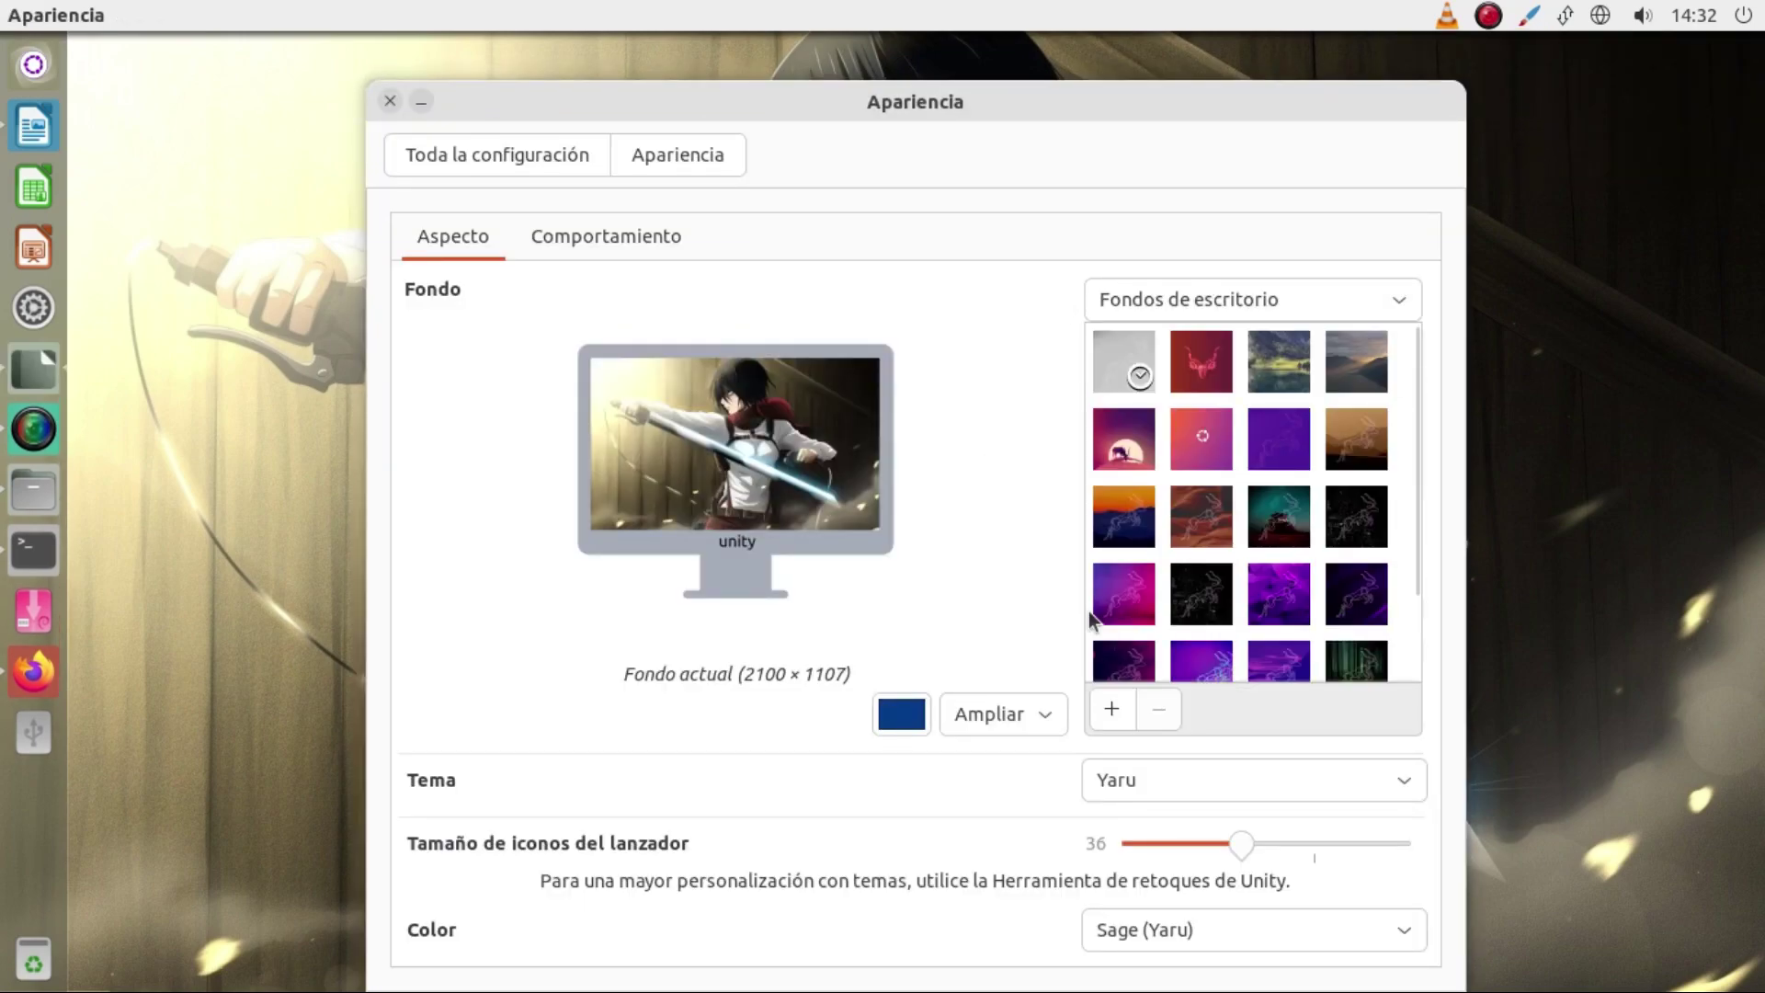
pyautogui.moveTo(1044, 110); pyautogui.dragTo(991, 90)
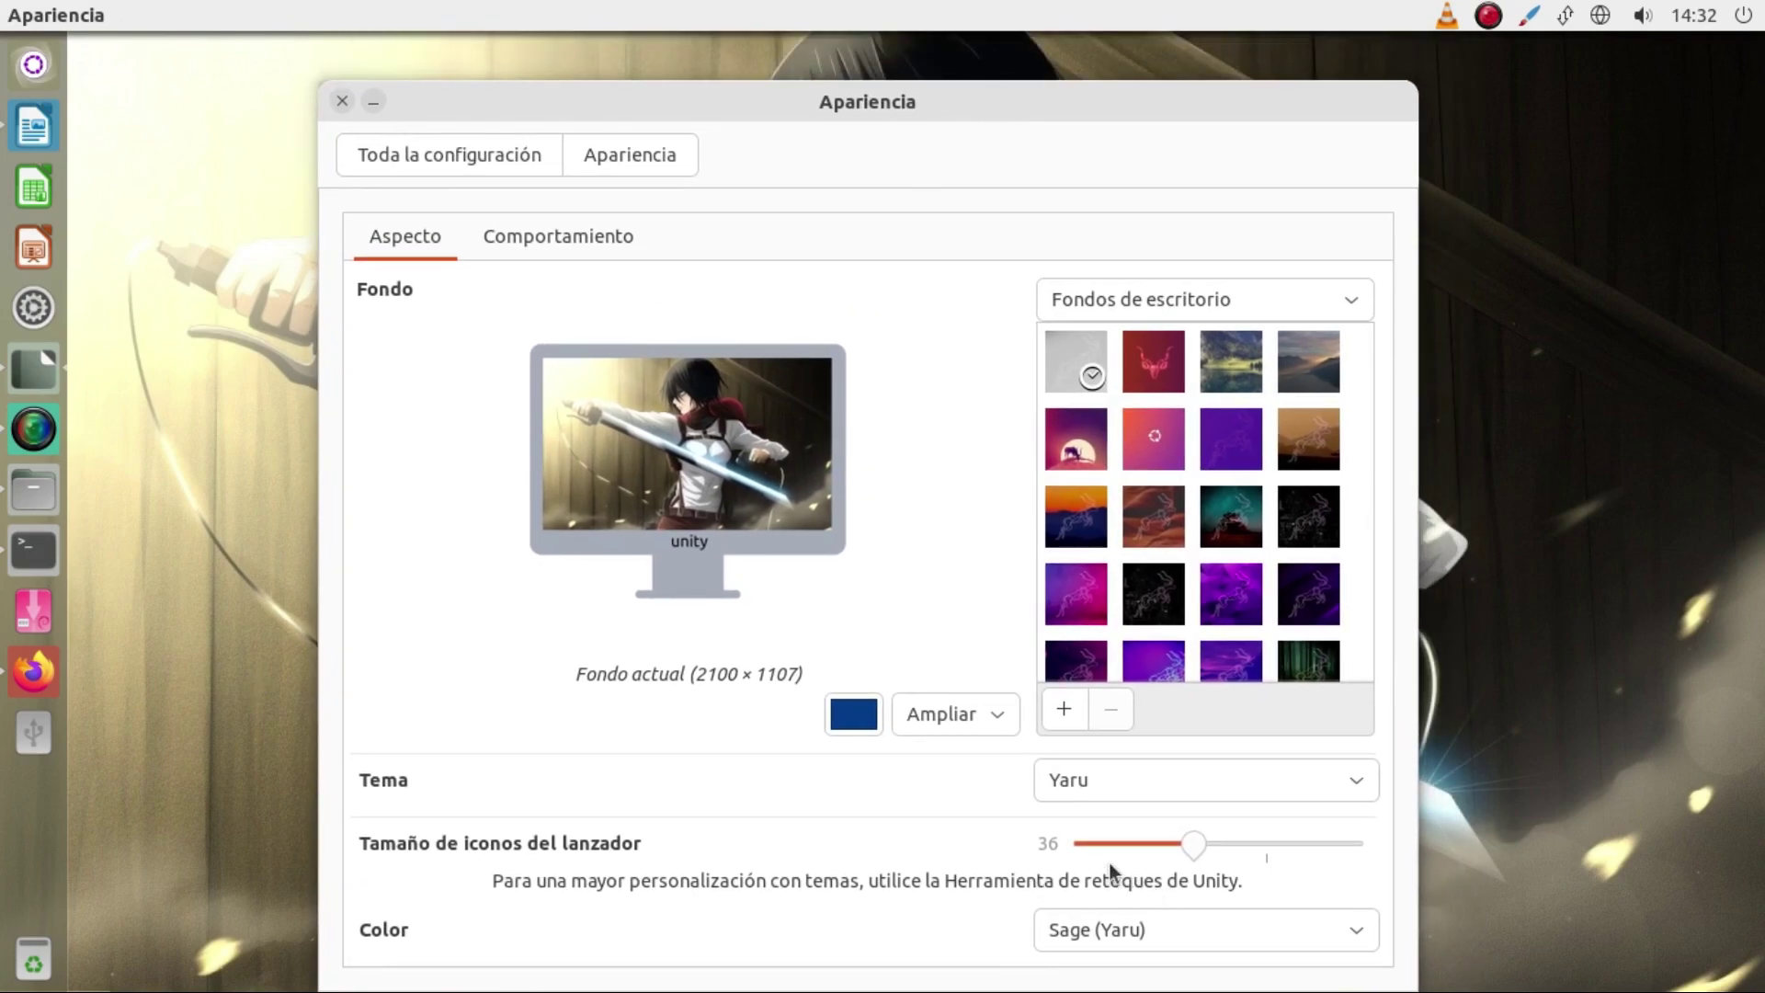
pyautogui.moveTo(1201, 840); pyautogui.dragTo(1171, 843)
# In the behavior settings, try automatic launcher hiding, leave it off, and activate the workspaces.
pyautogui.click(544, 242)
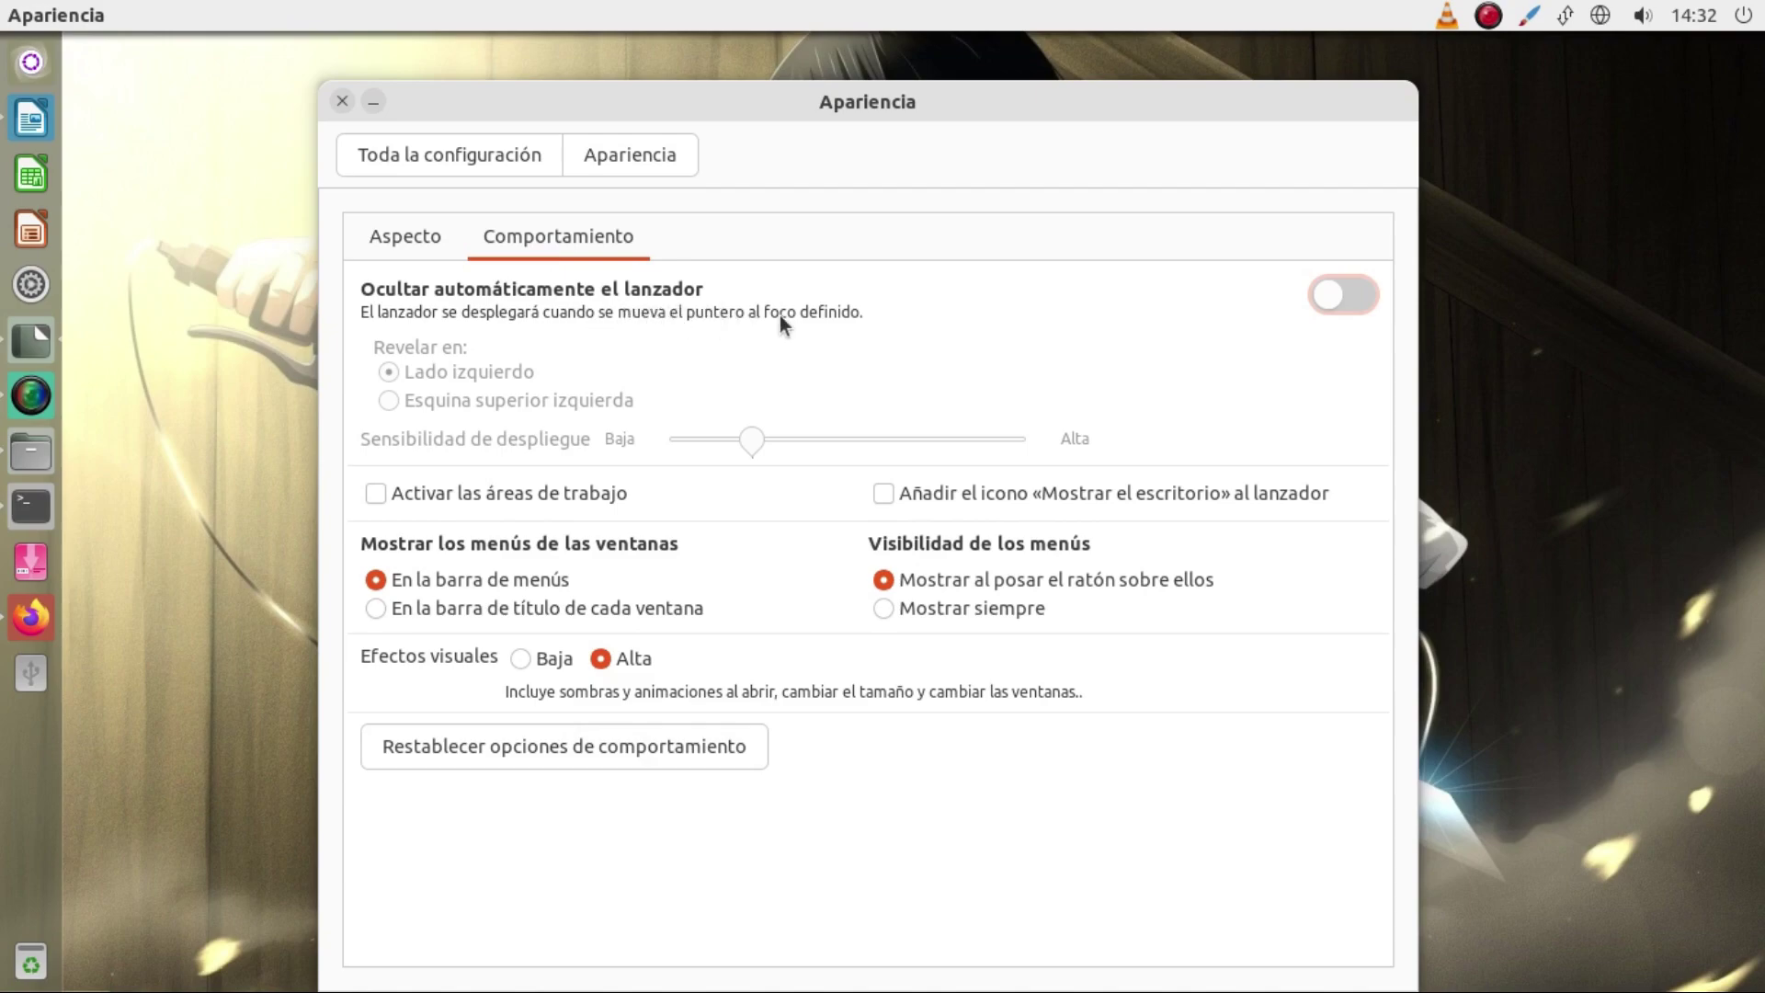
pyautogui.click(1348, 295)
pyautogui.click(1348, 295)
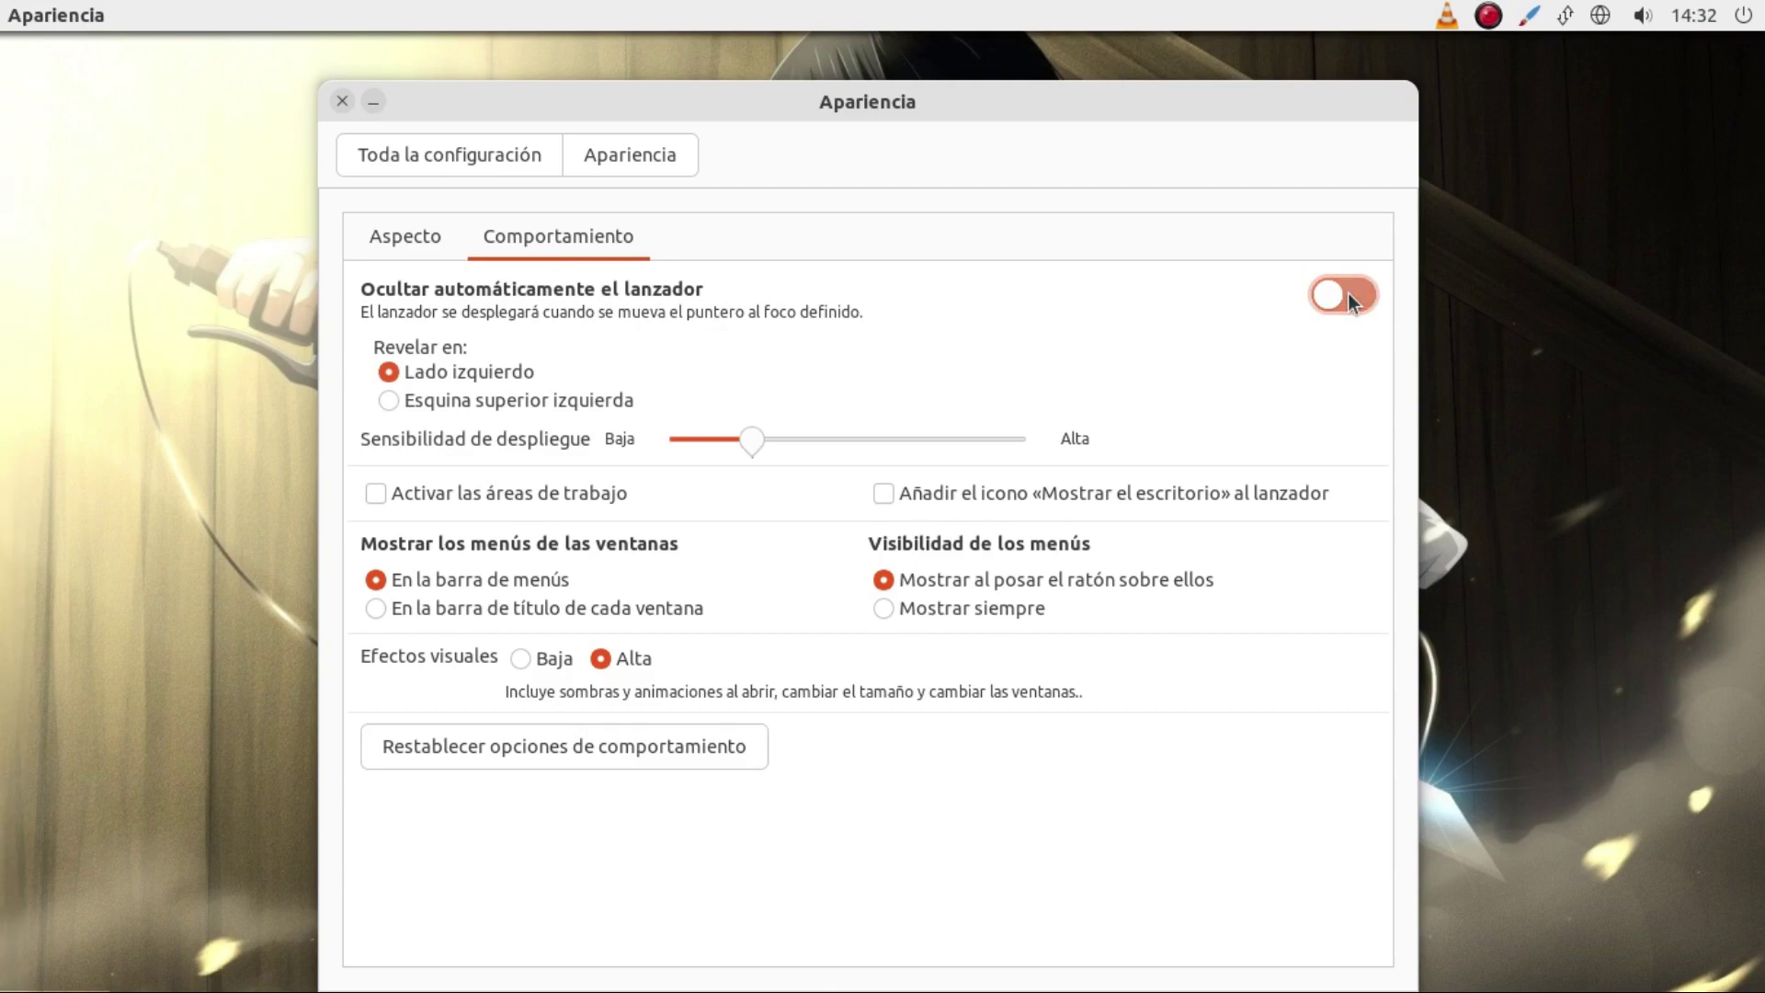
pyautogui.click(1348, 295)
pyautogui.click(376, 489)
pyautogui.click(1340, 299)
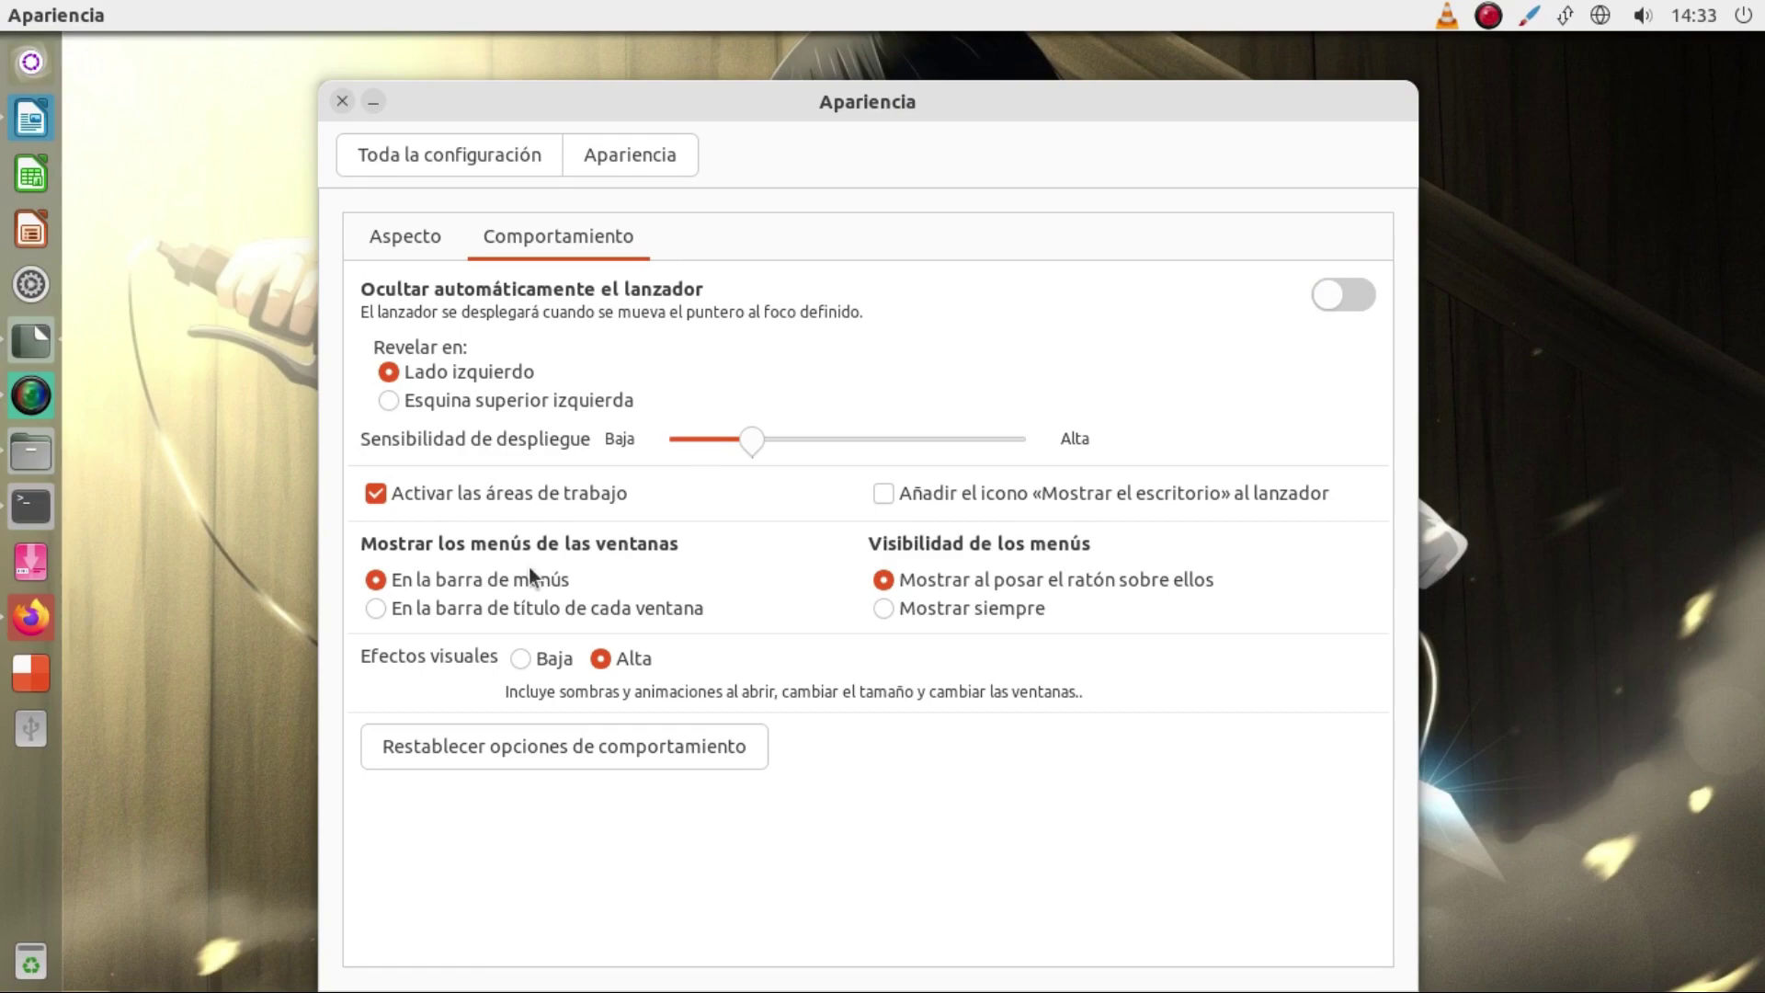
# Turn the workspaces off and on again, and open the overview of all workspaces.
pyautogui.click(500, 495)
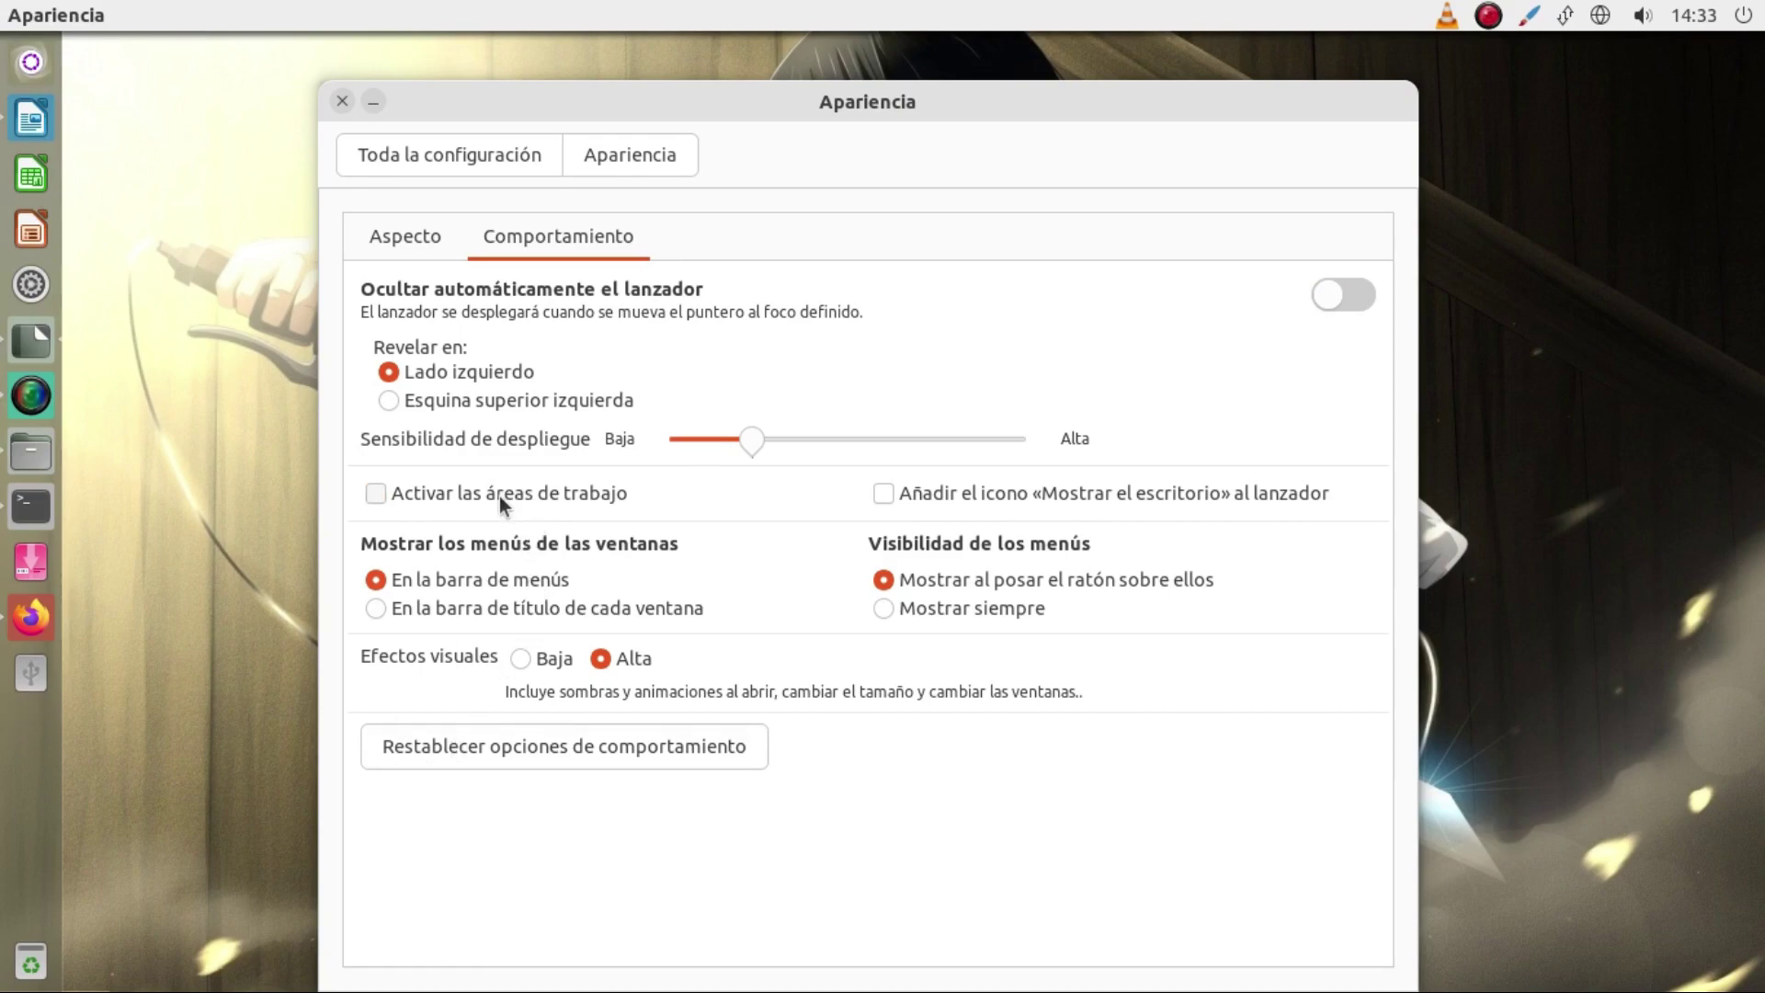
pyautogui.click(499, 495)
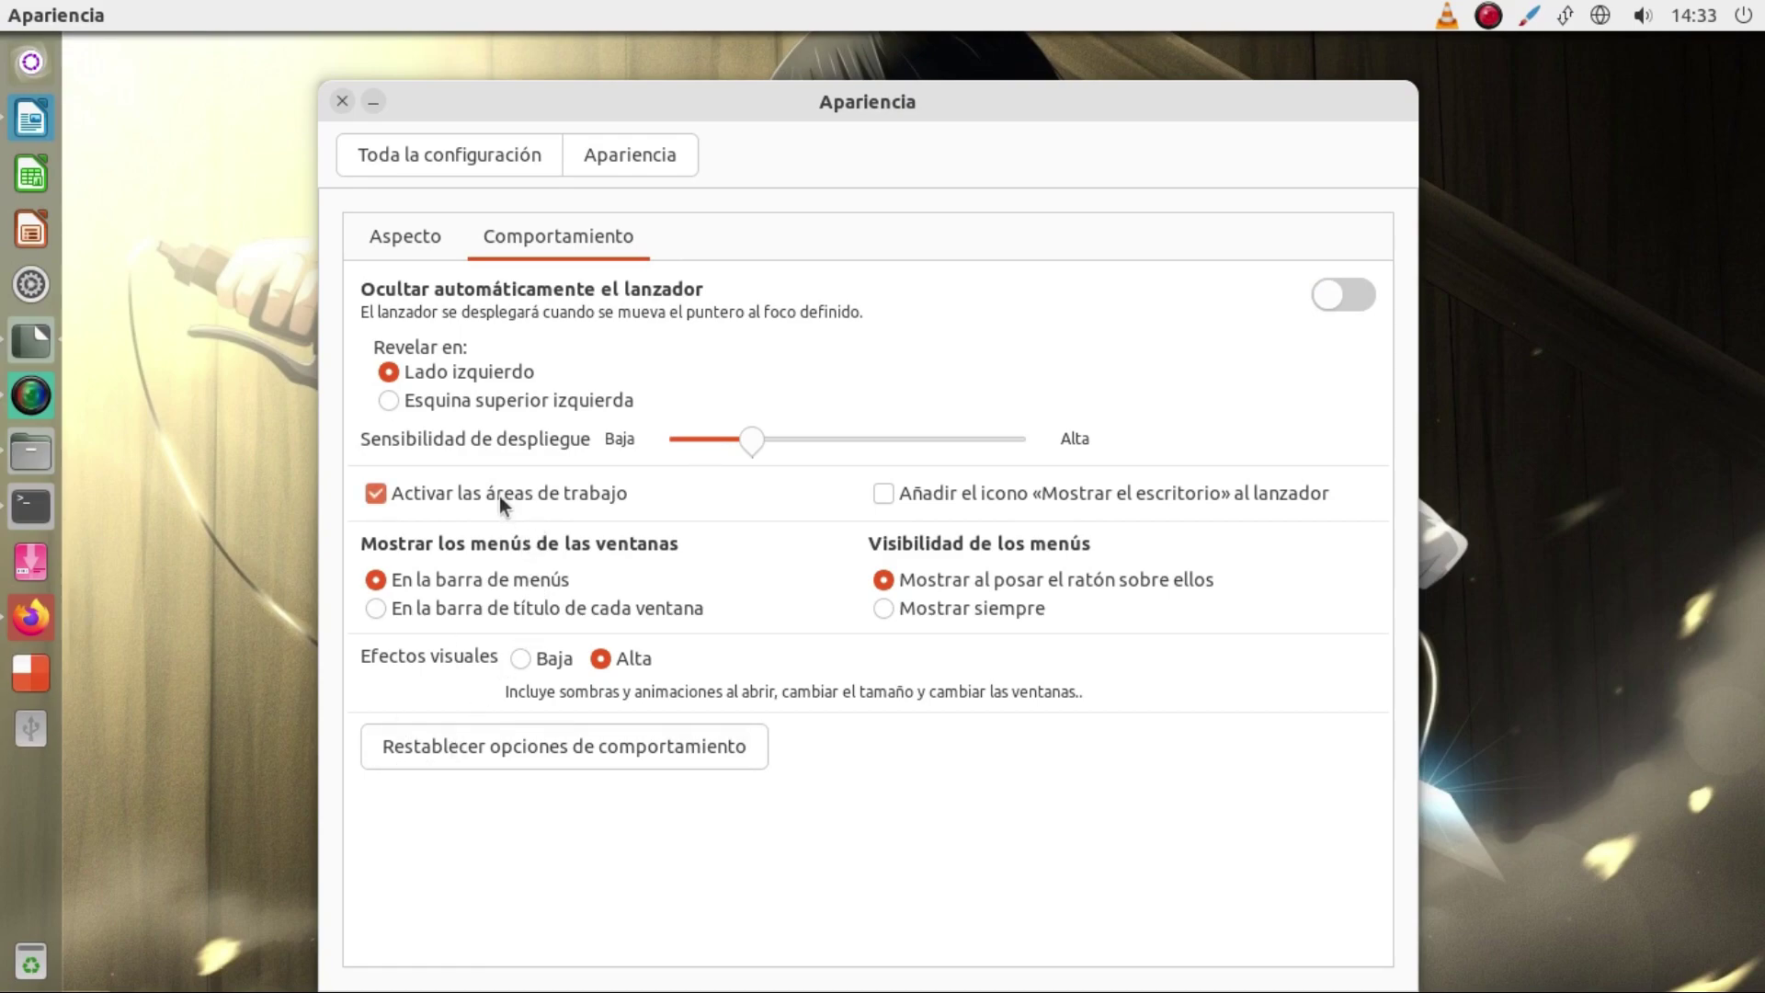
pyautogui.click(40, 672)
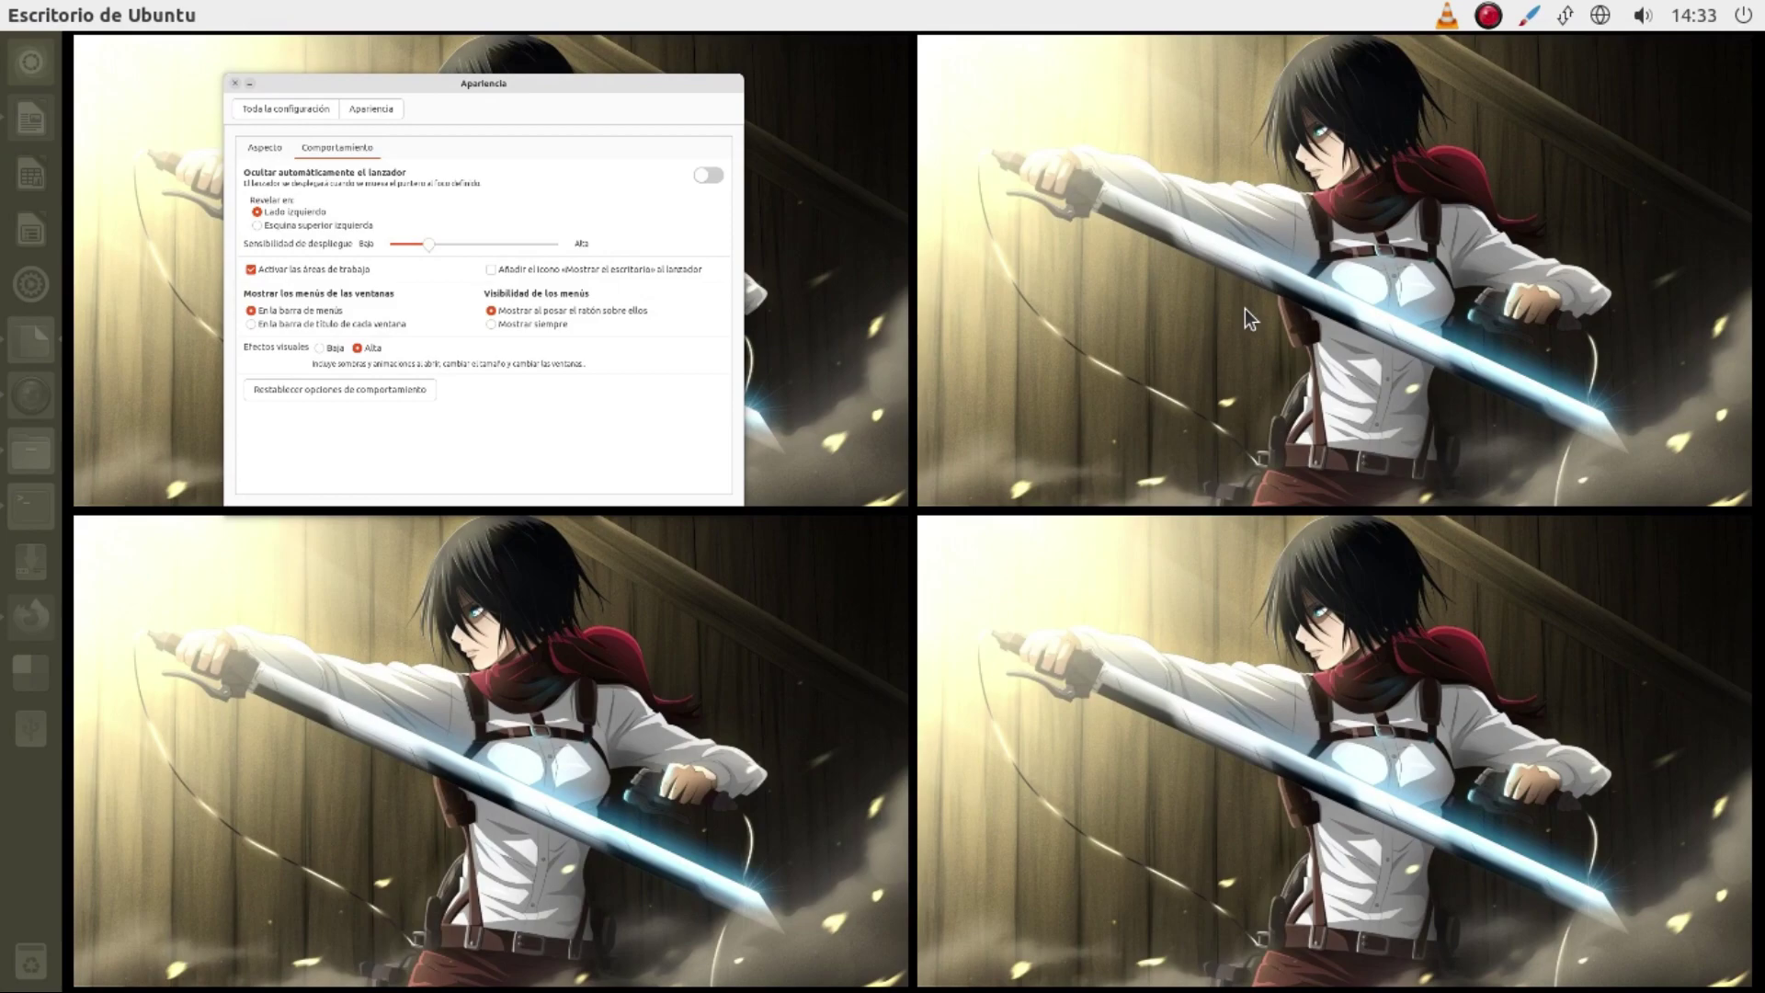
# Switch to the empty lower workspace and return through the workspace overview to the one holding the Appearance window.
pyautogui.click(849, 614)
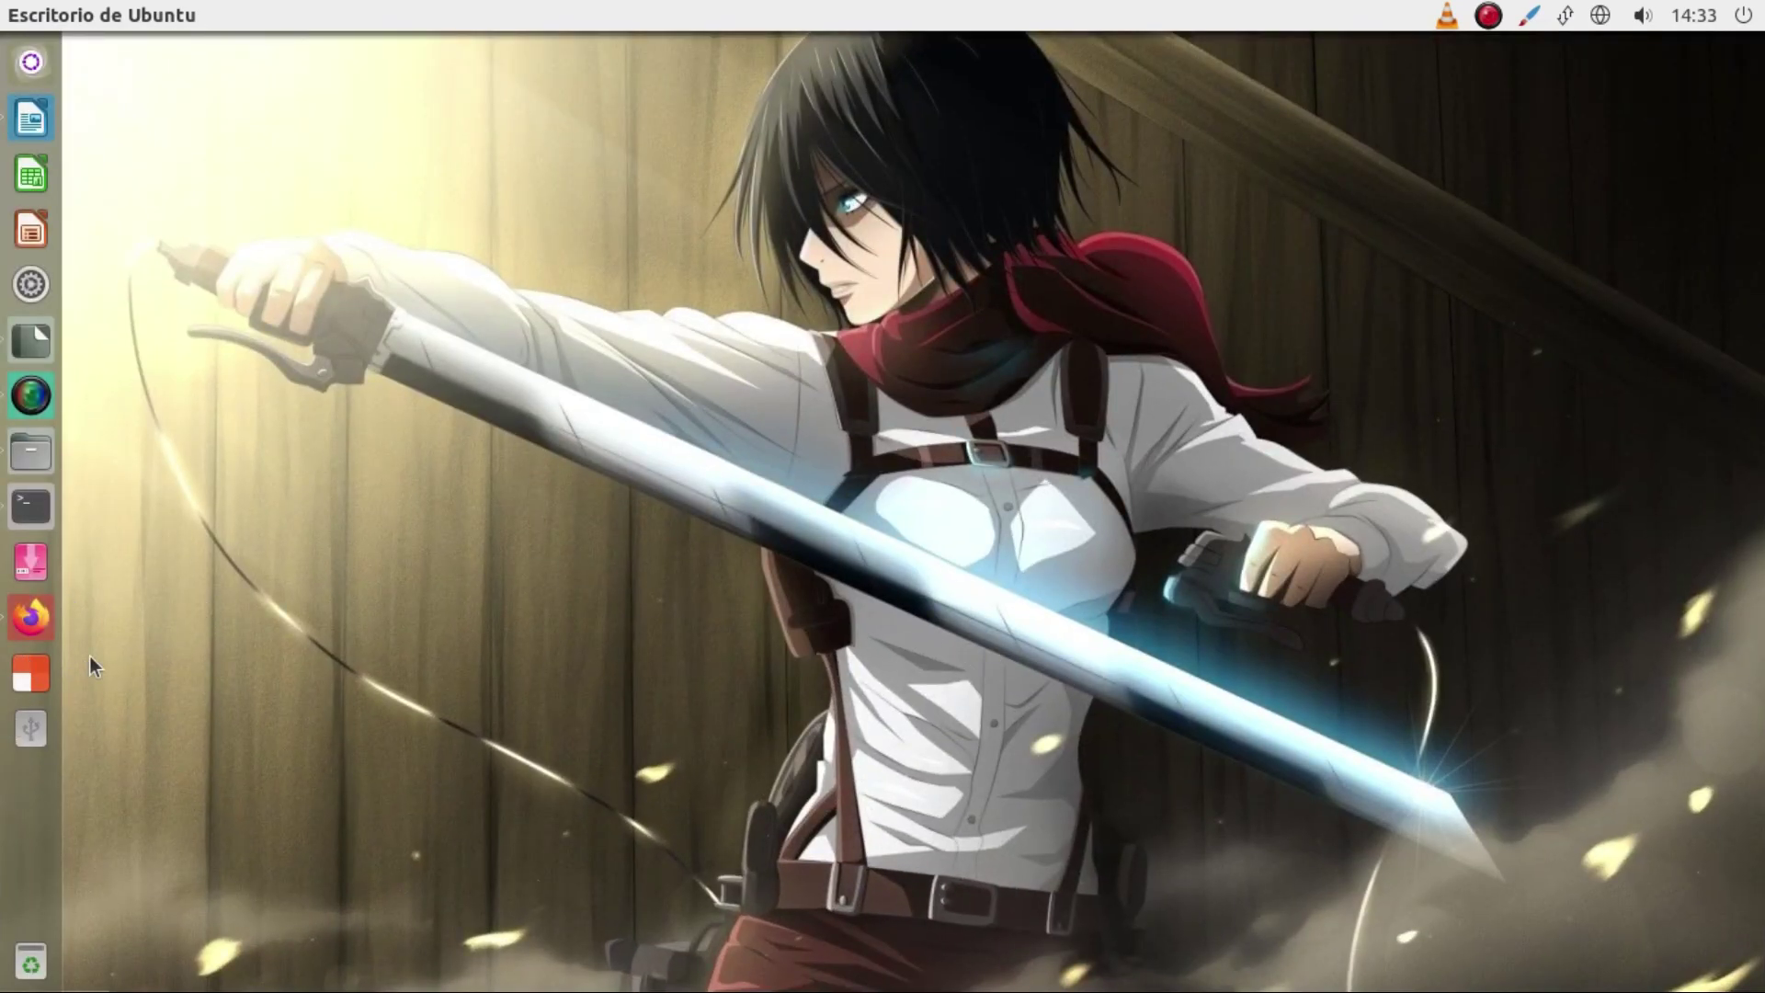
pyautogui.click(33, 673)
pyautogui.click(487, 352)
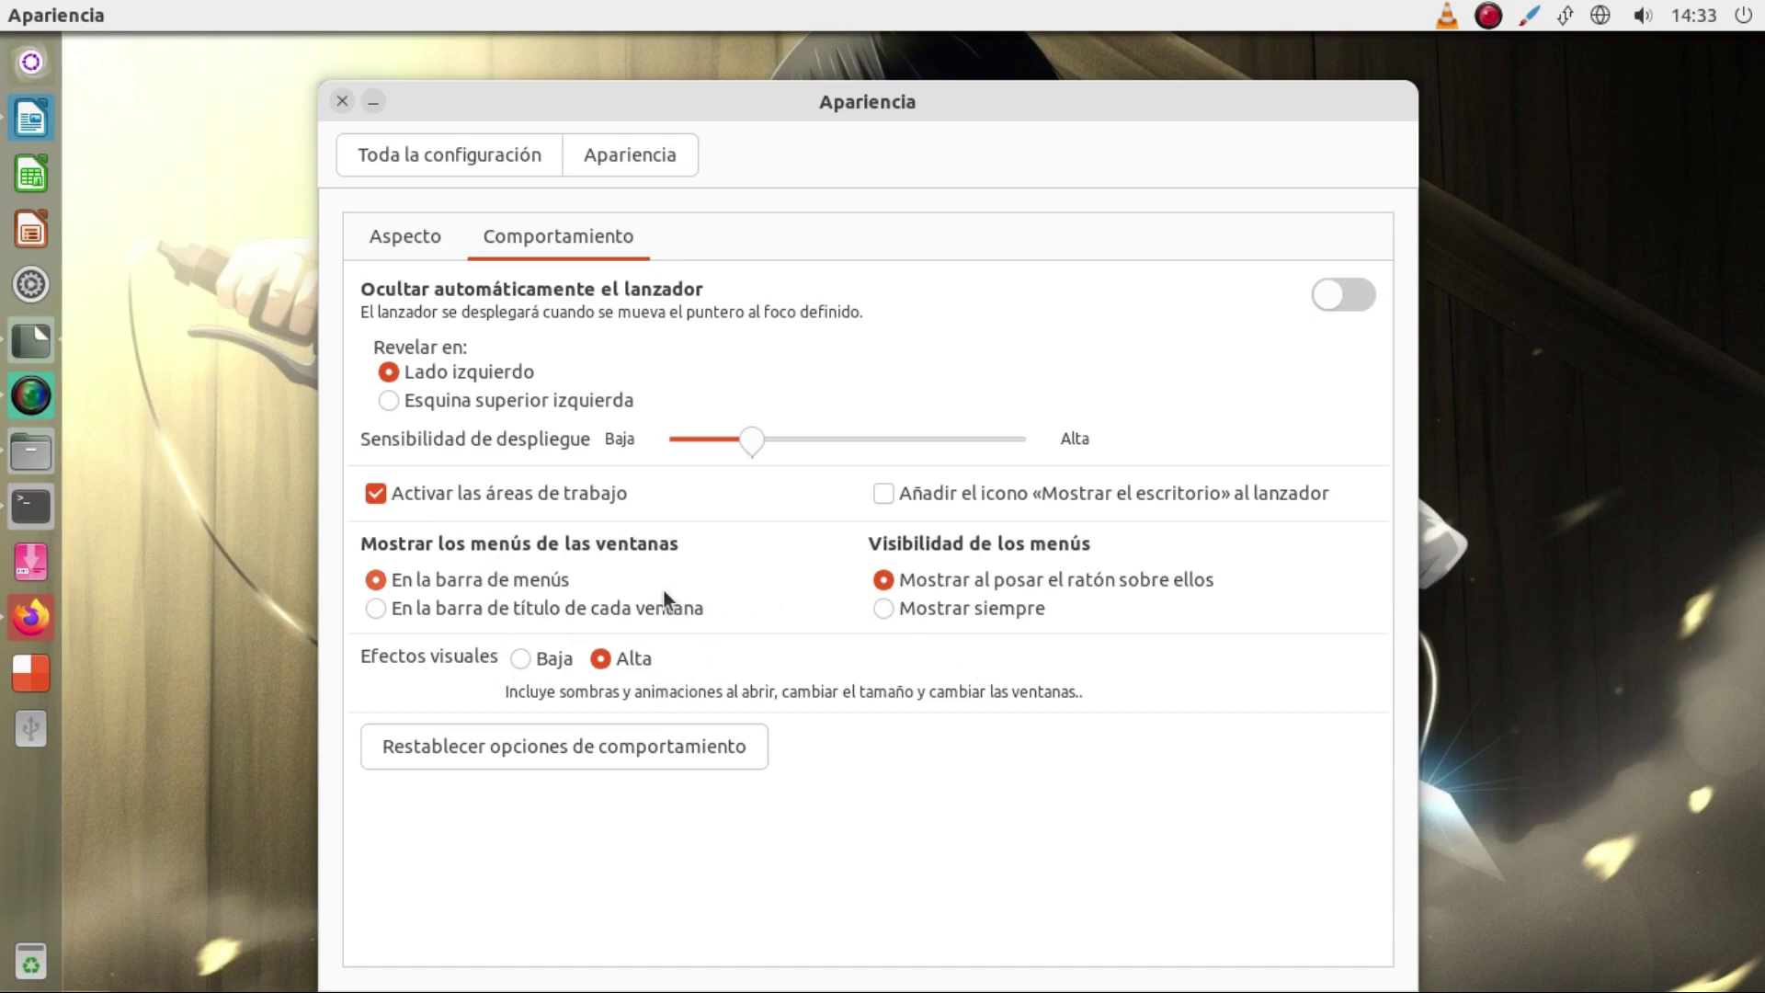
# Switch the desktop to the dark theme and show the look settings in the Appearance window.
pyautogui.click(1522, 20)
pyautogui.click(1459, 55)
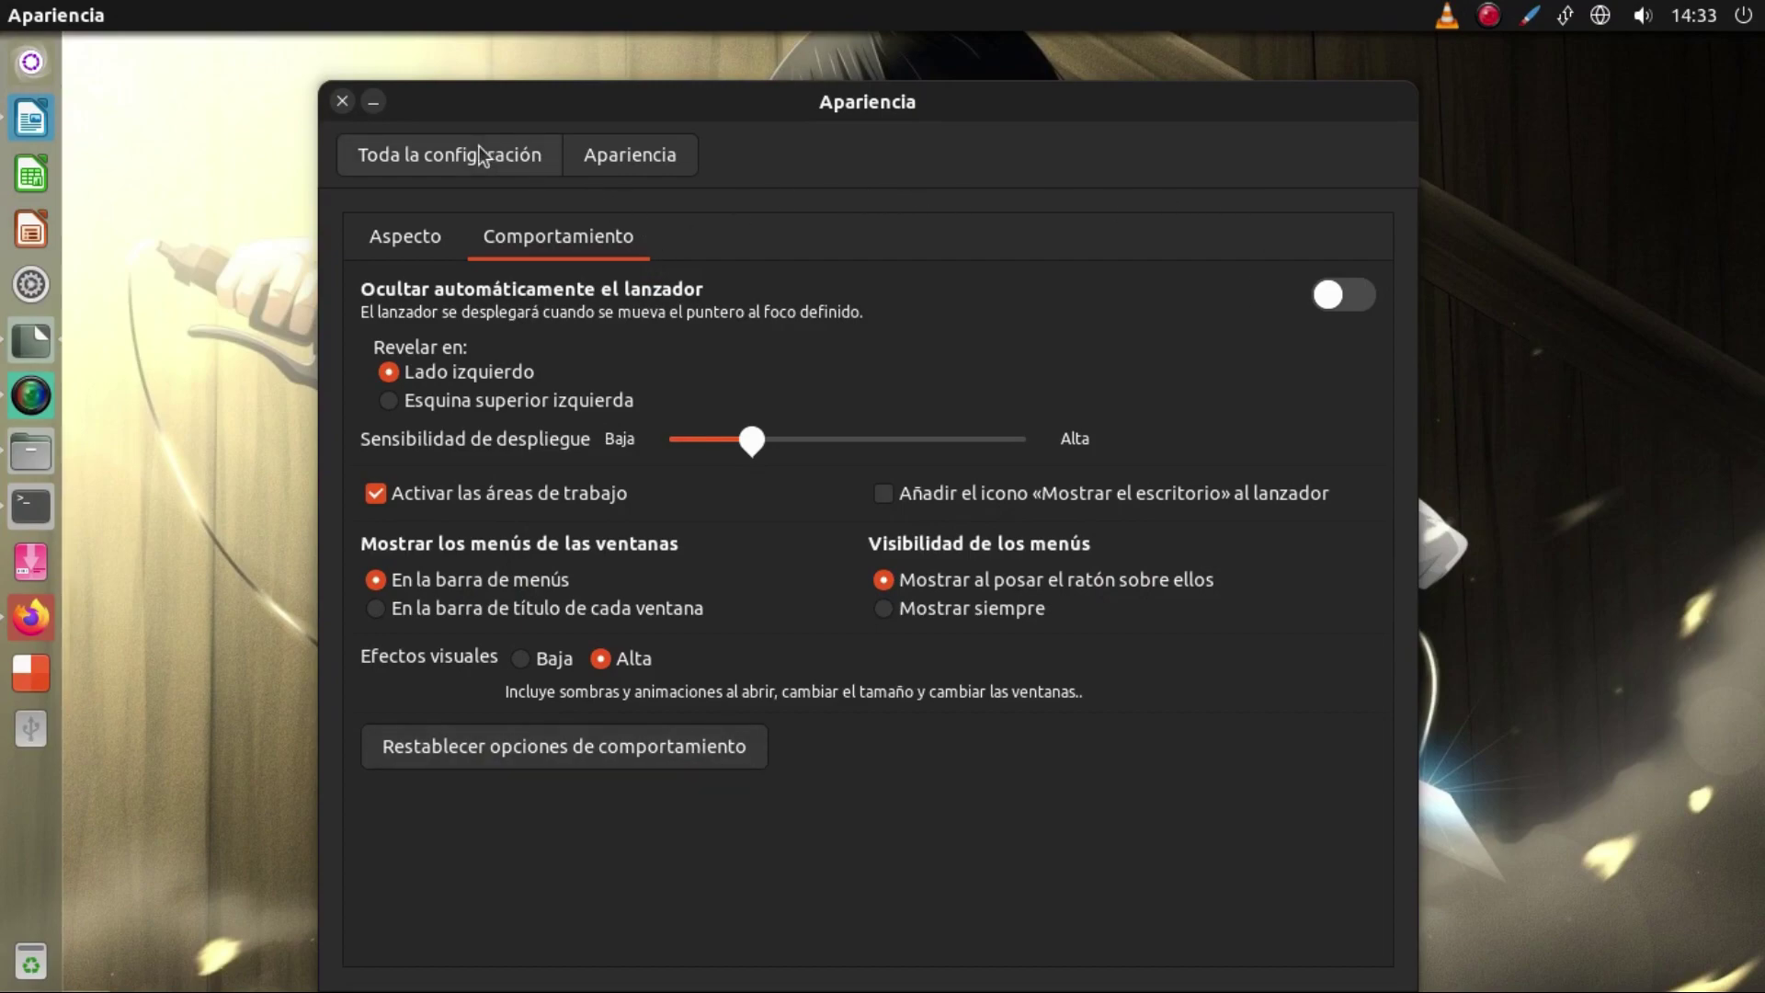
pyautogui.click(400, 238)
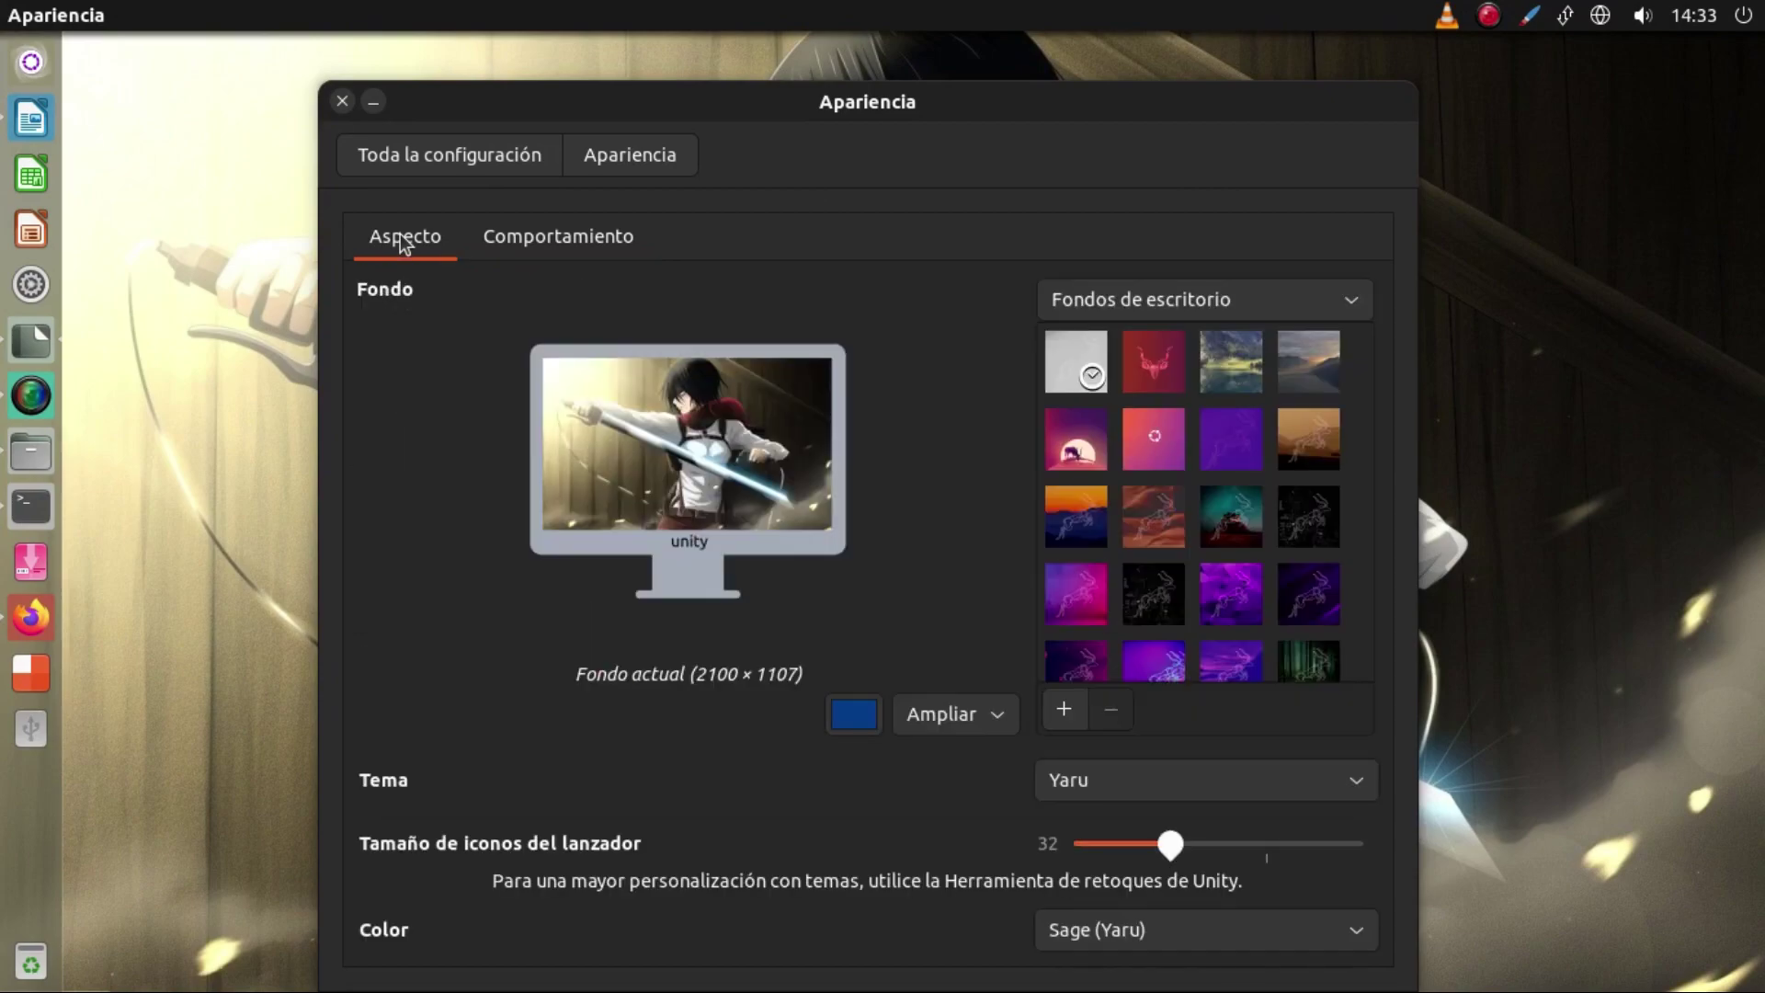
# Go to the full system settings overview, view the power settings, and return to the overview.
pyautogui.click(427, 163)
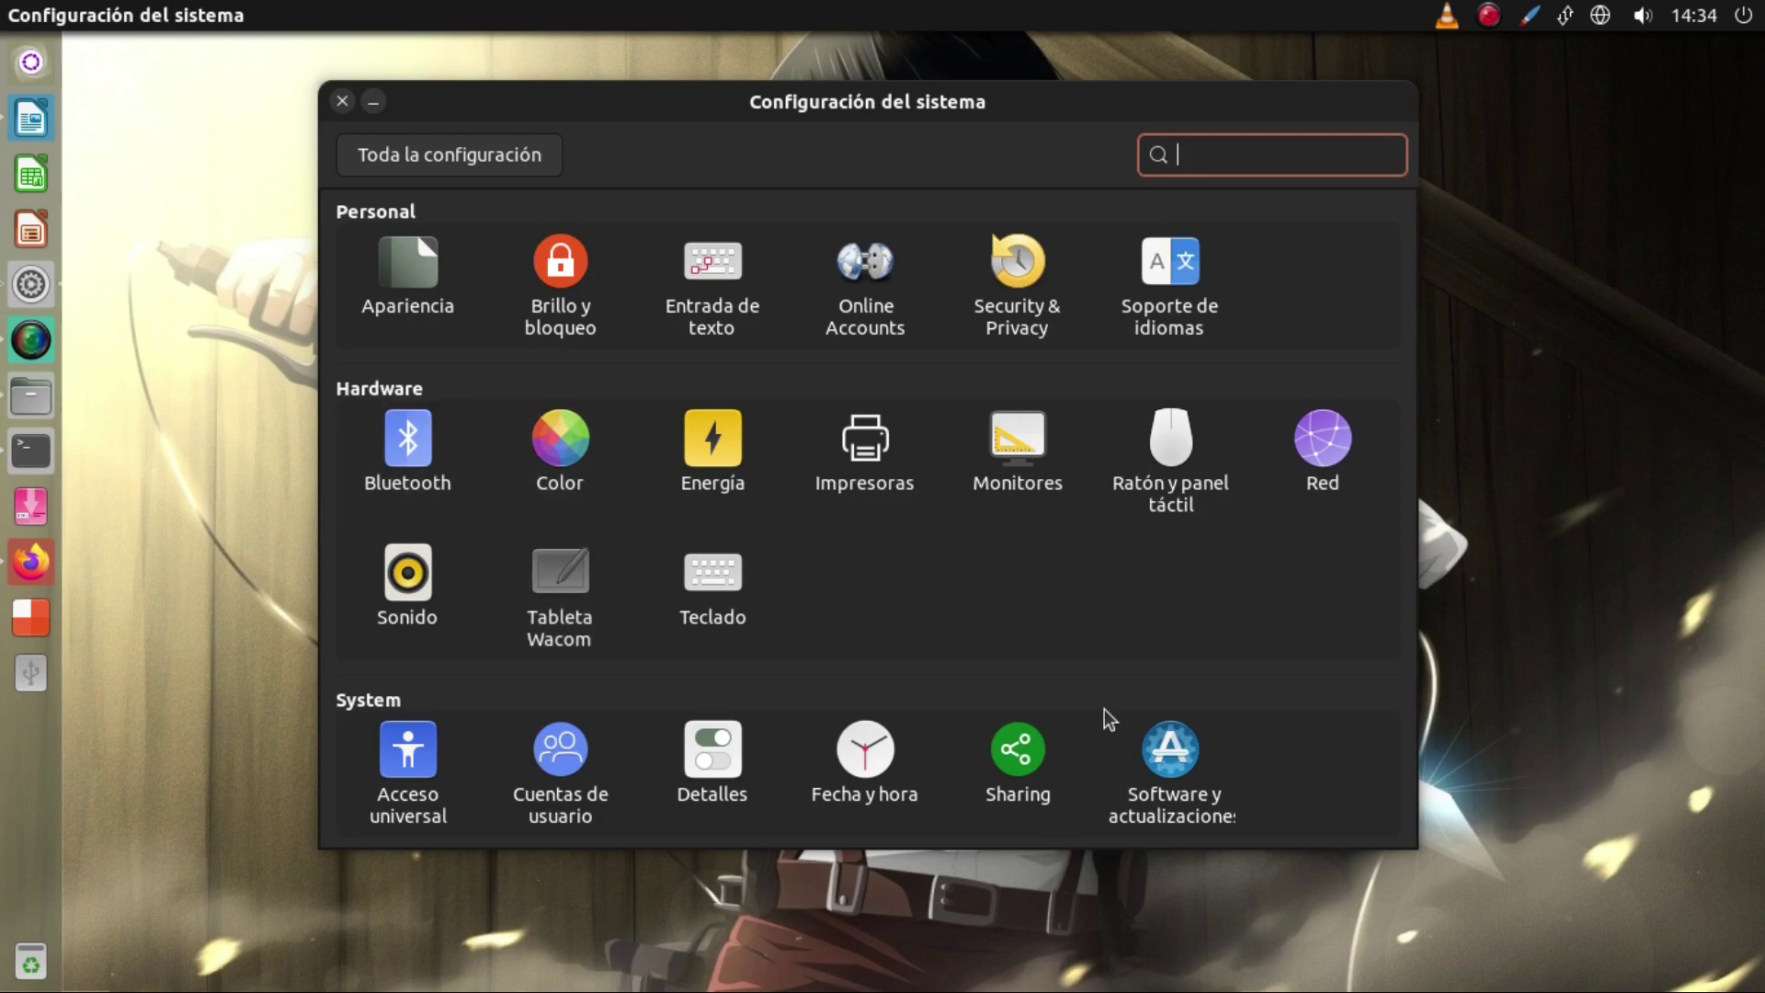
pyautogui.click(753, 466)
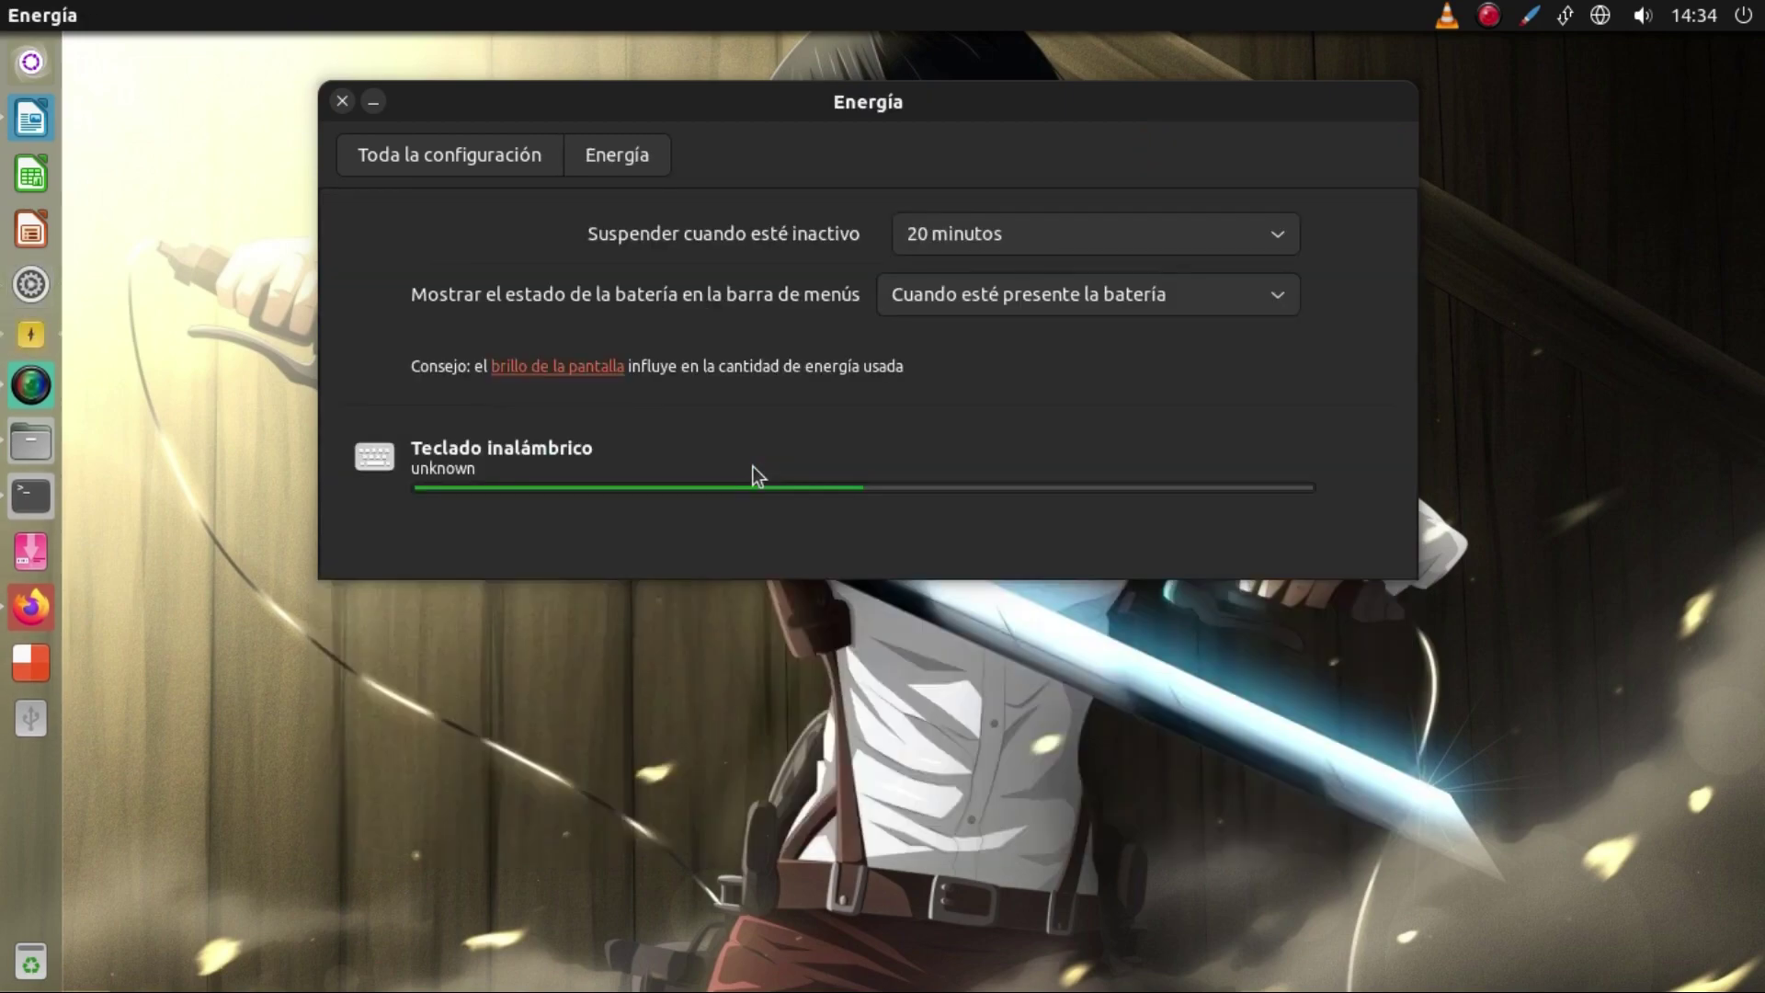
pyautogui.click(496, 156)
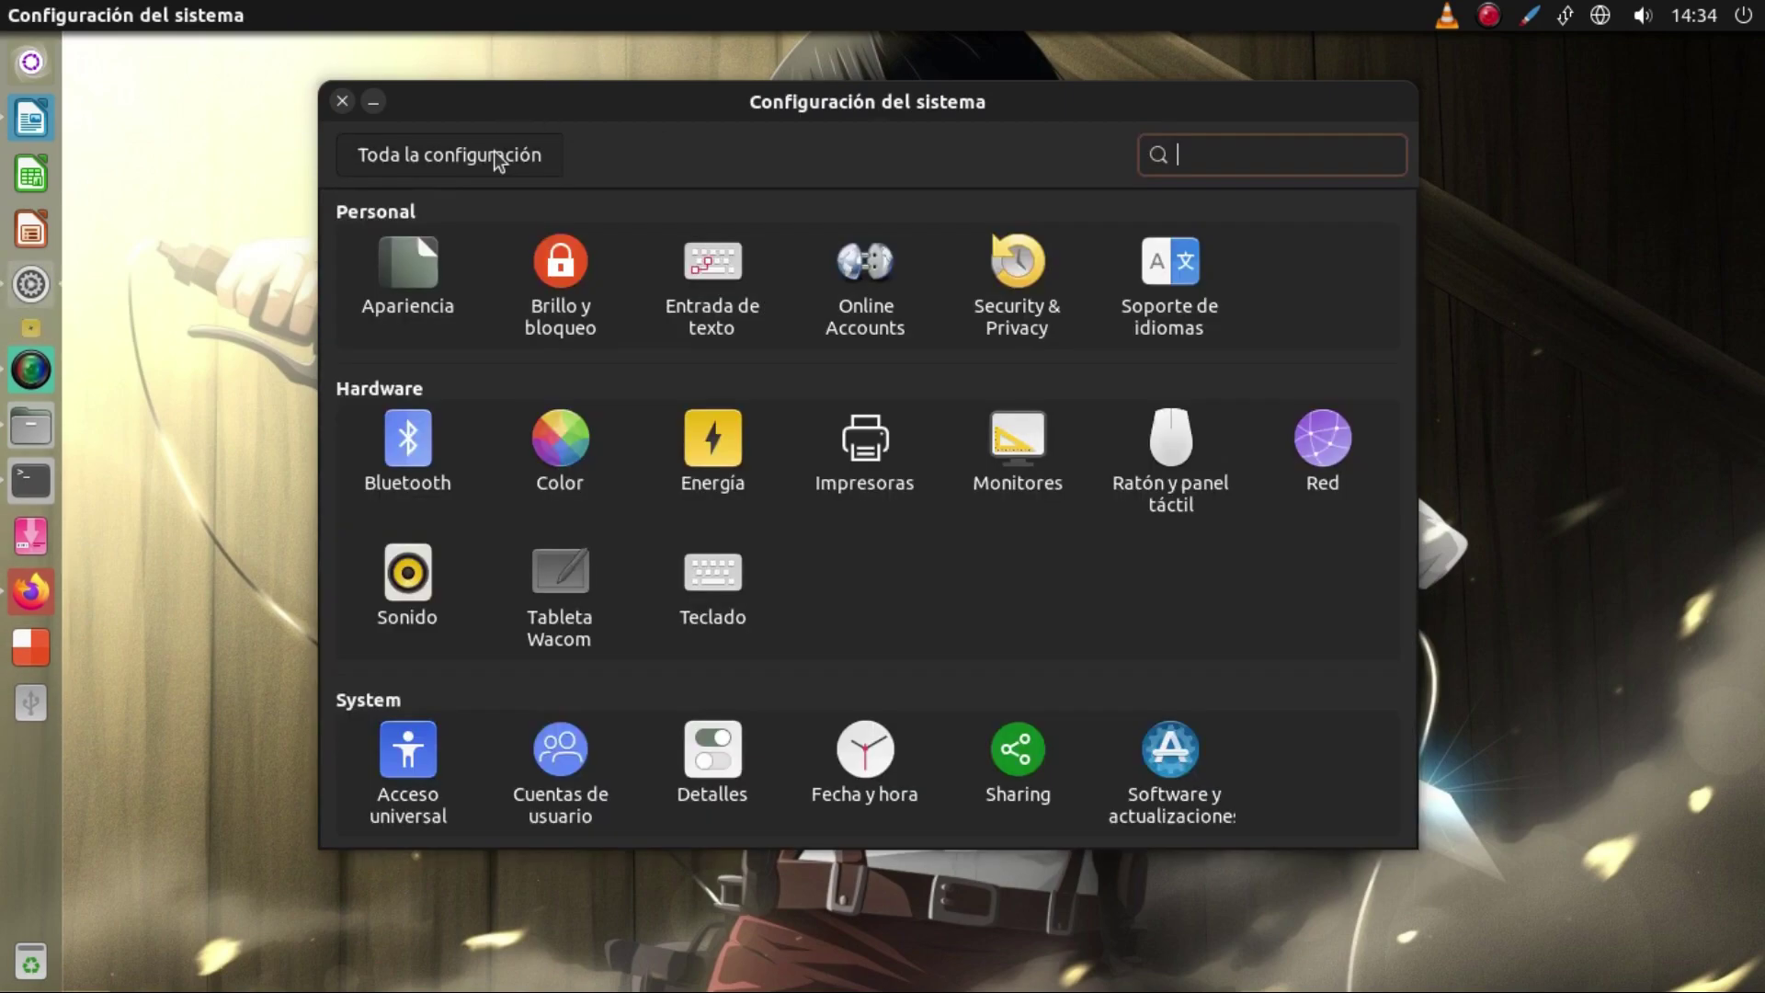
# Reopen the appearance settings, reduce the launcher icon size to 28, and close the window.
pyautogui.click(378, 269)
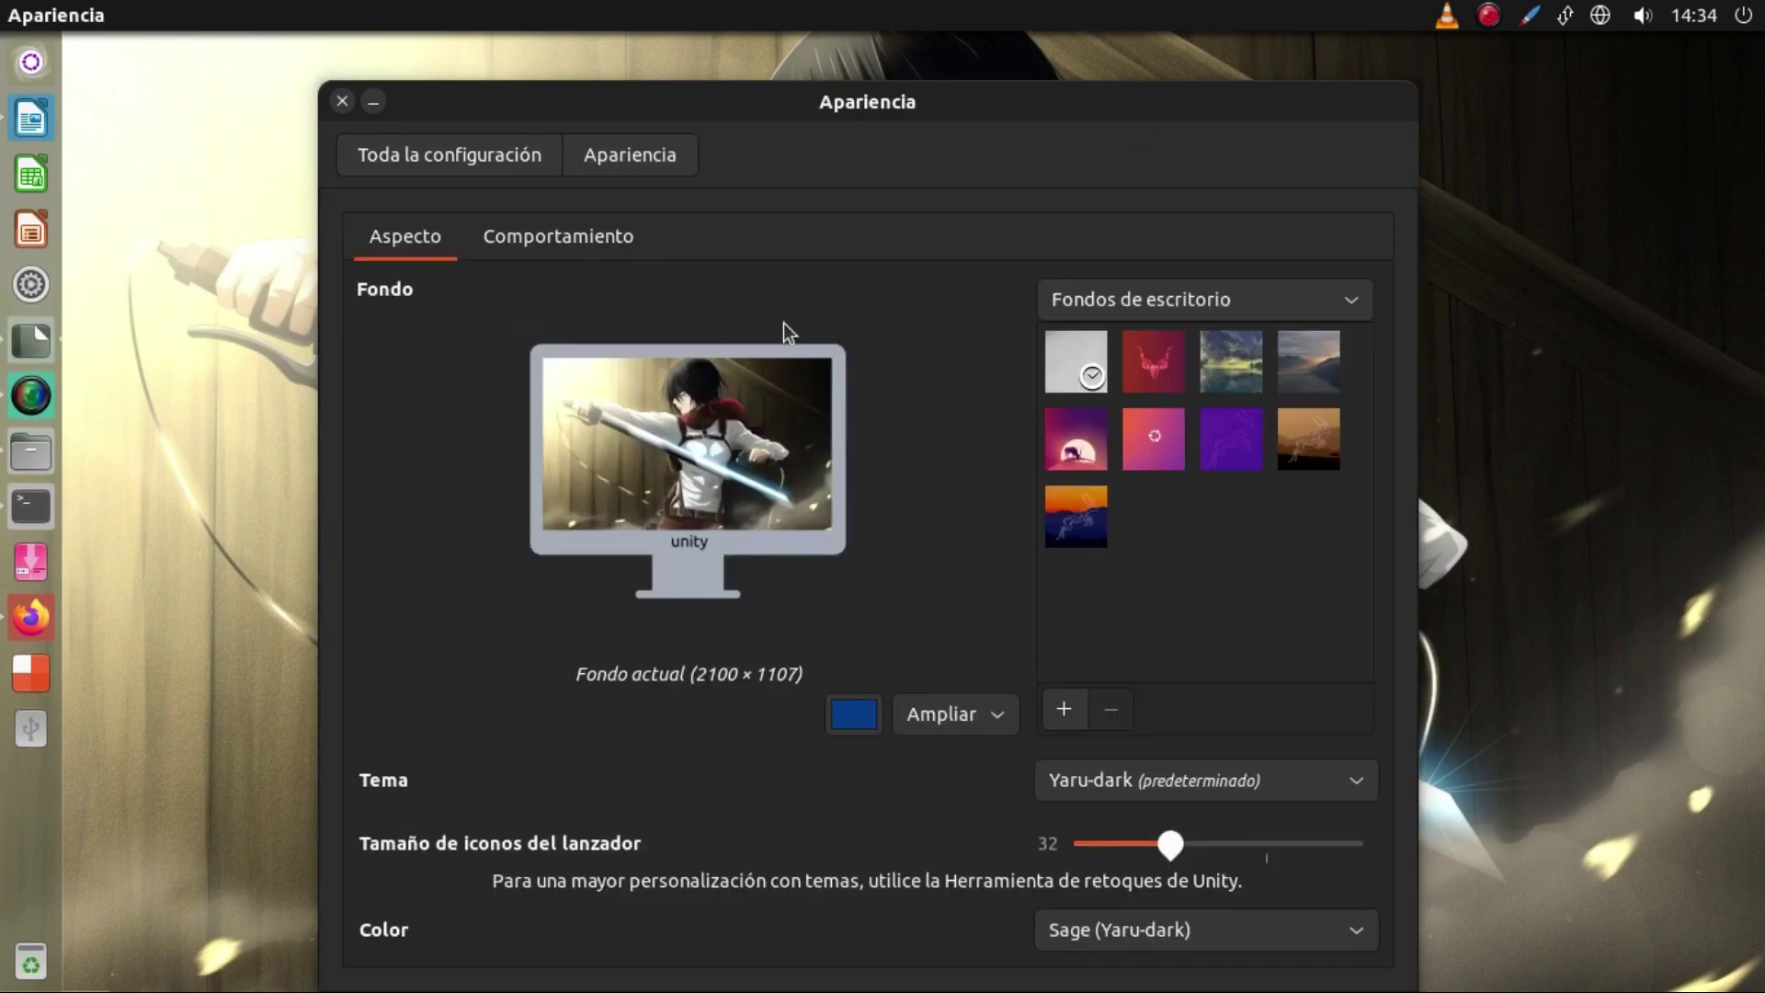
pyautogui.click(556, 241)
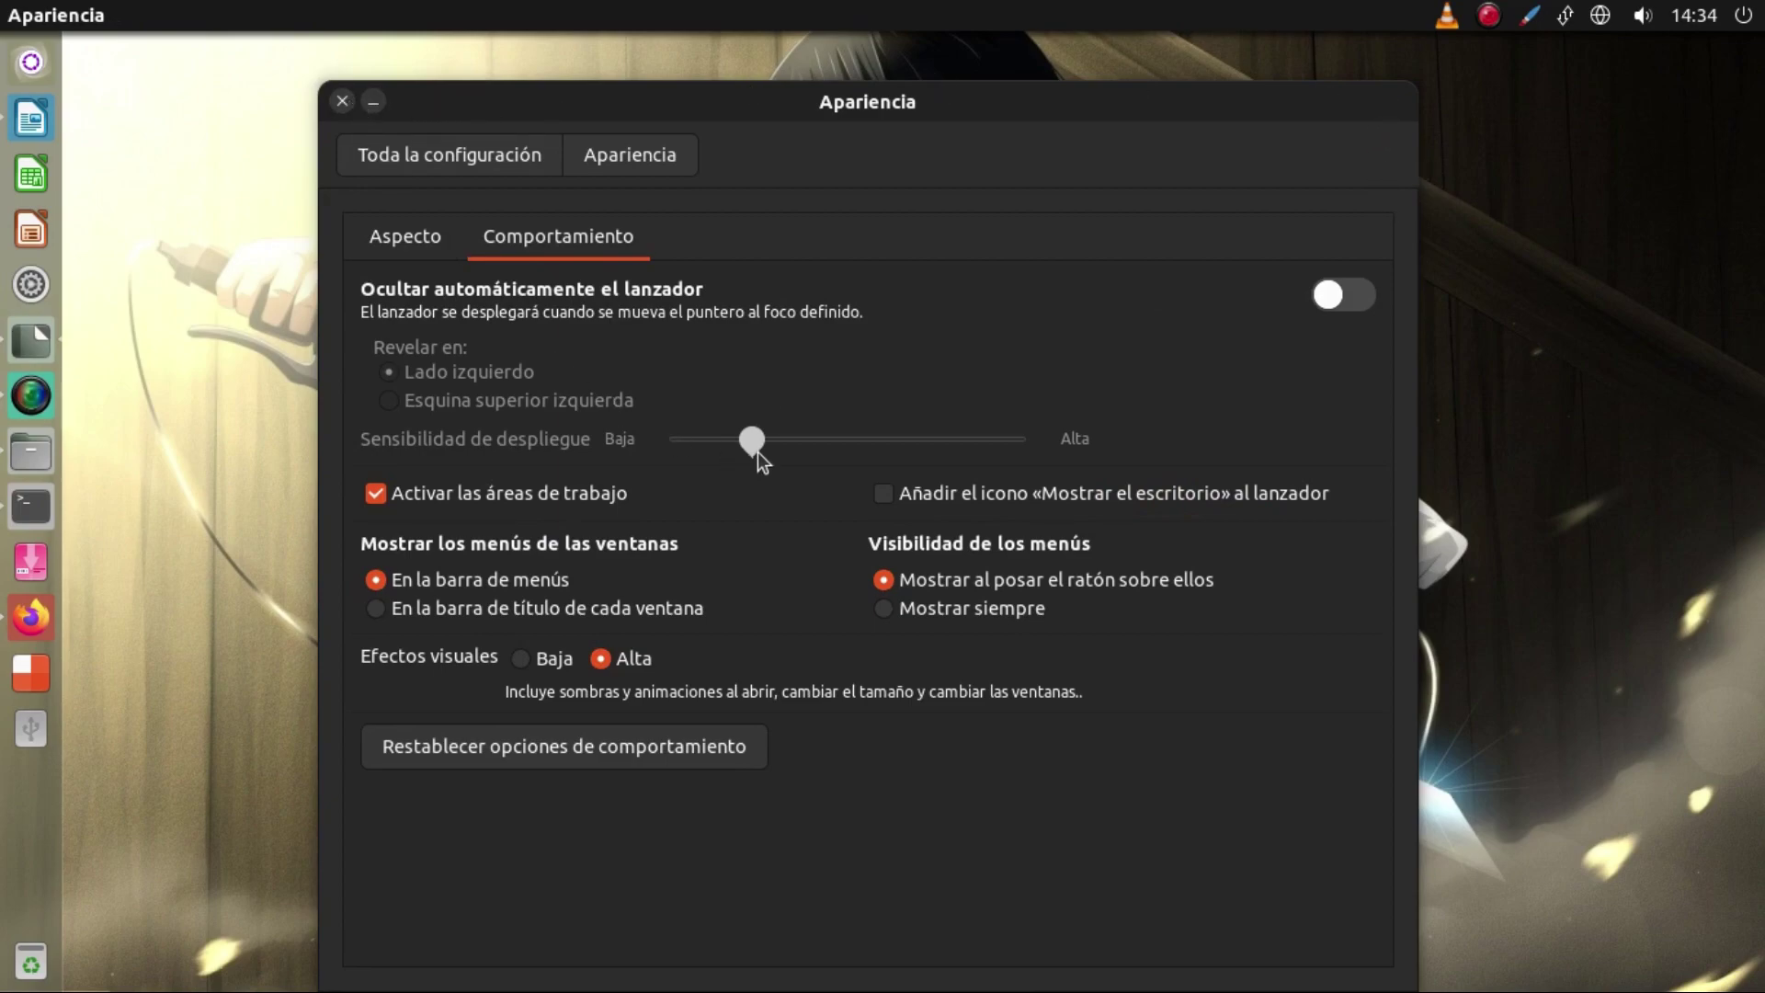
pyautogui.click(419, 244)
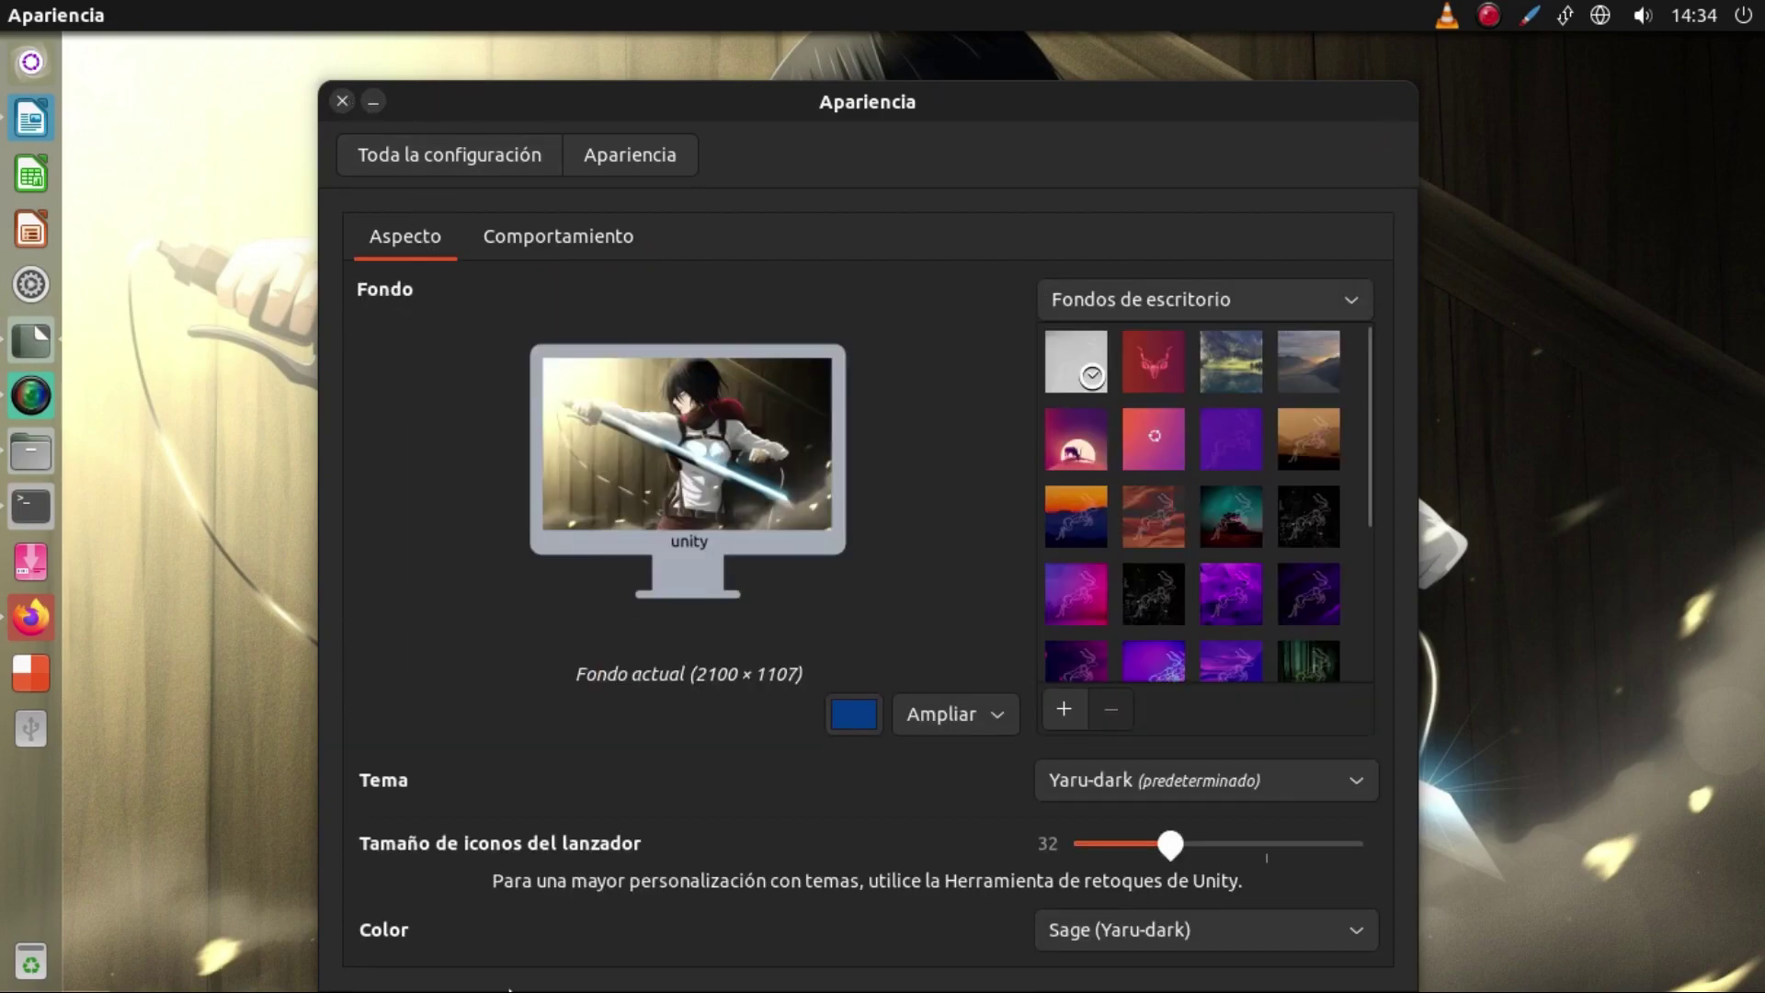
pyautogui.moveTo(1171, 844)
pyautogui.mouseDown()
pyautogui.moveTo(1122, 844)
pyautogui.moveTo(1148, 846)
pyautogui.mouseUp()
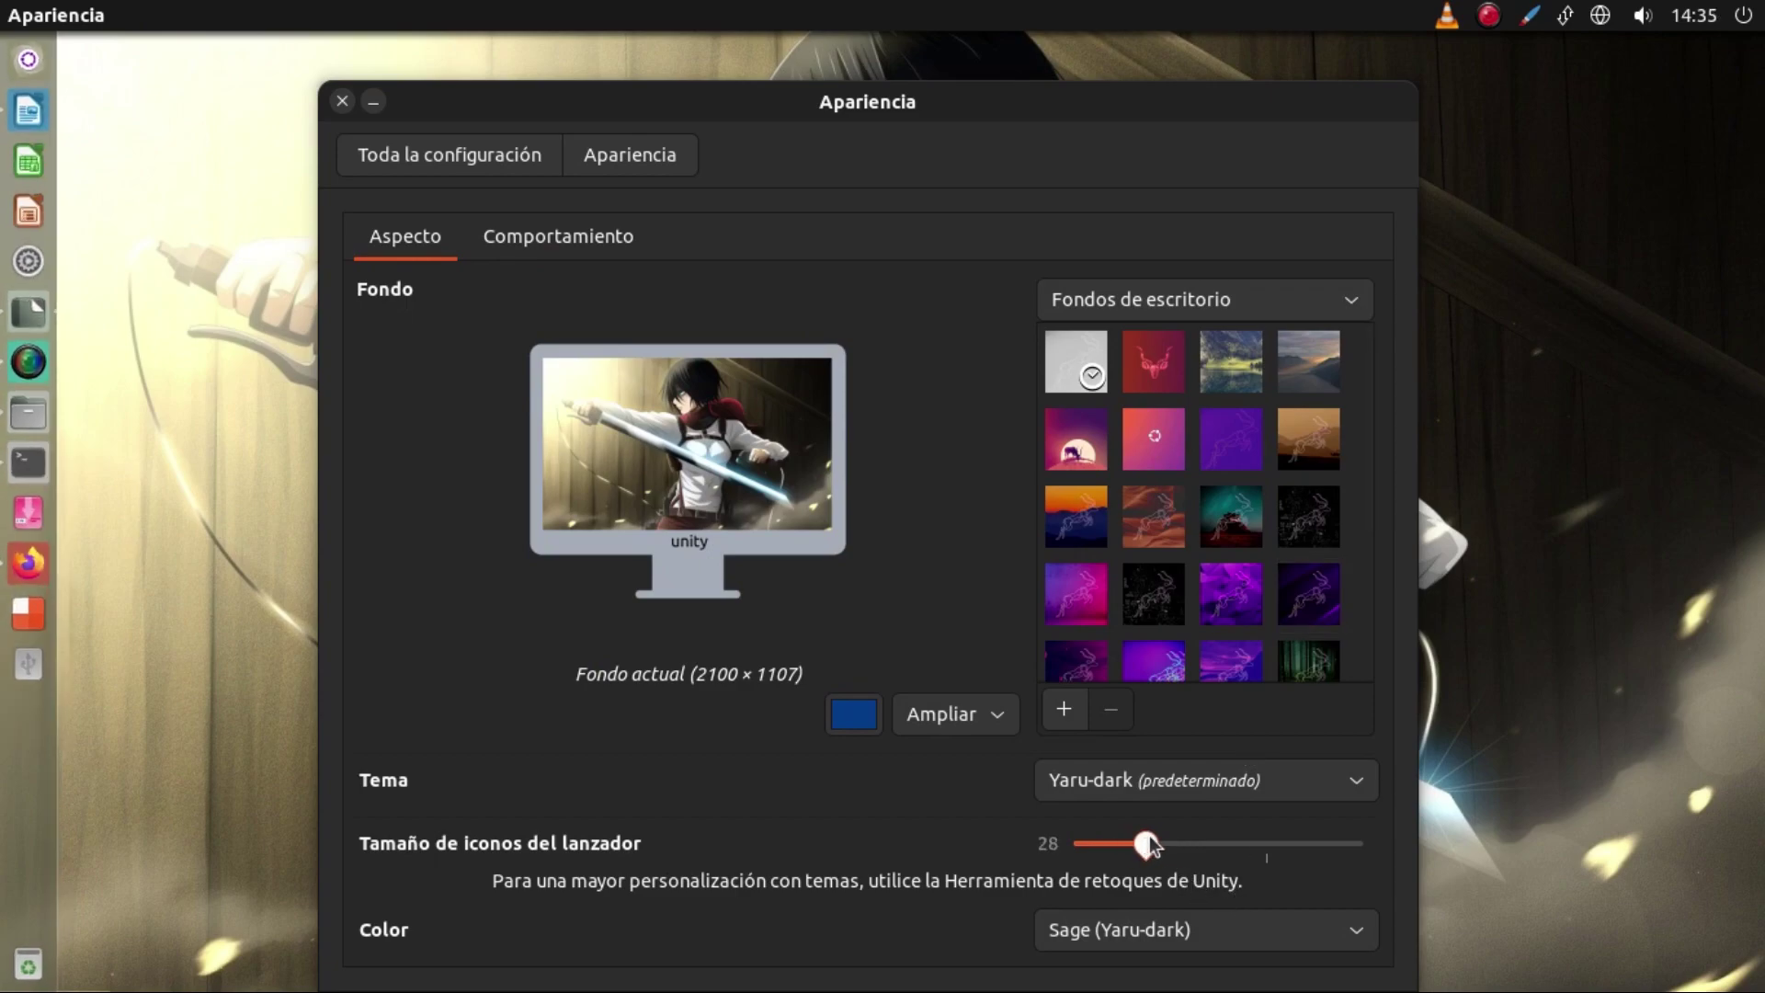
pyautogui.moveTo(57, 6)
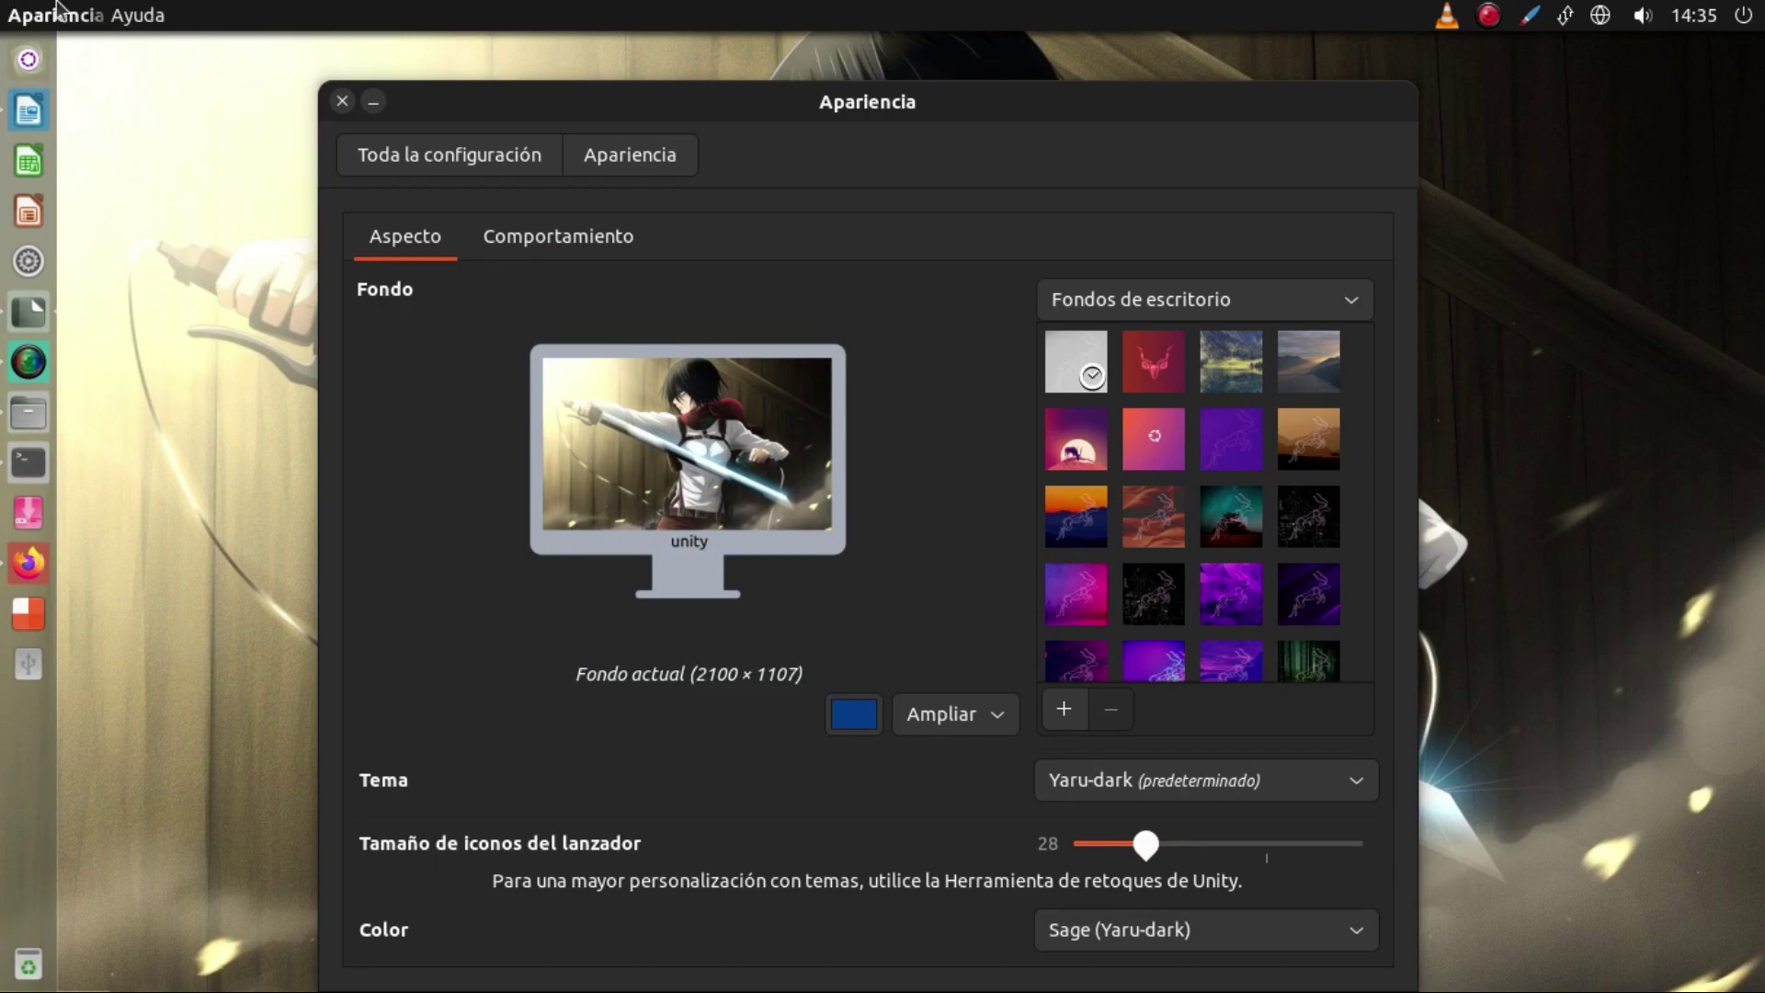
pyautogui.click(342, 103)
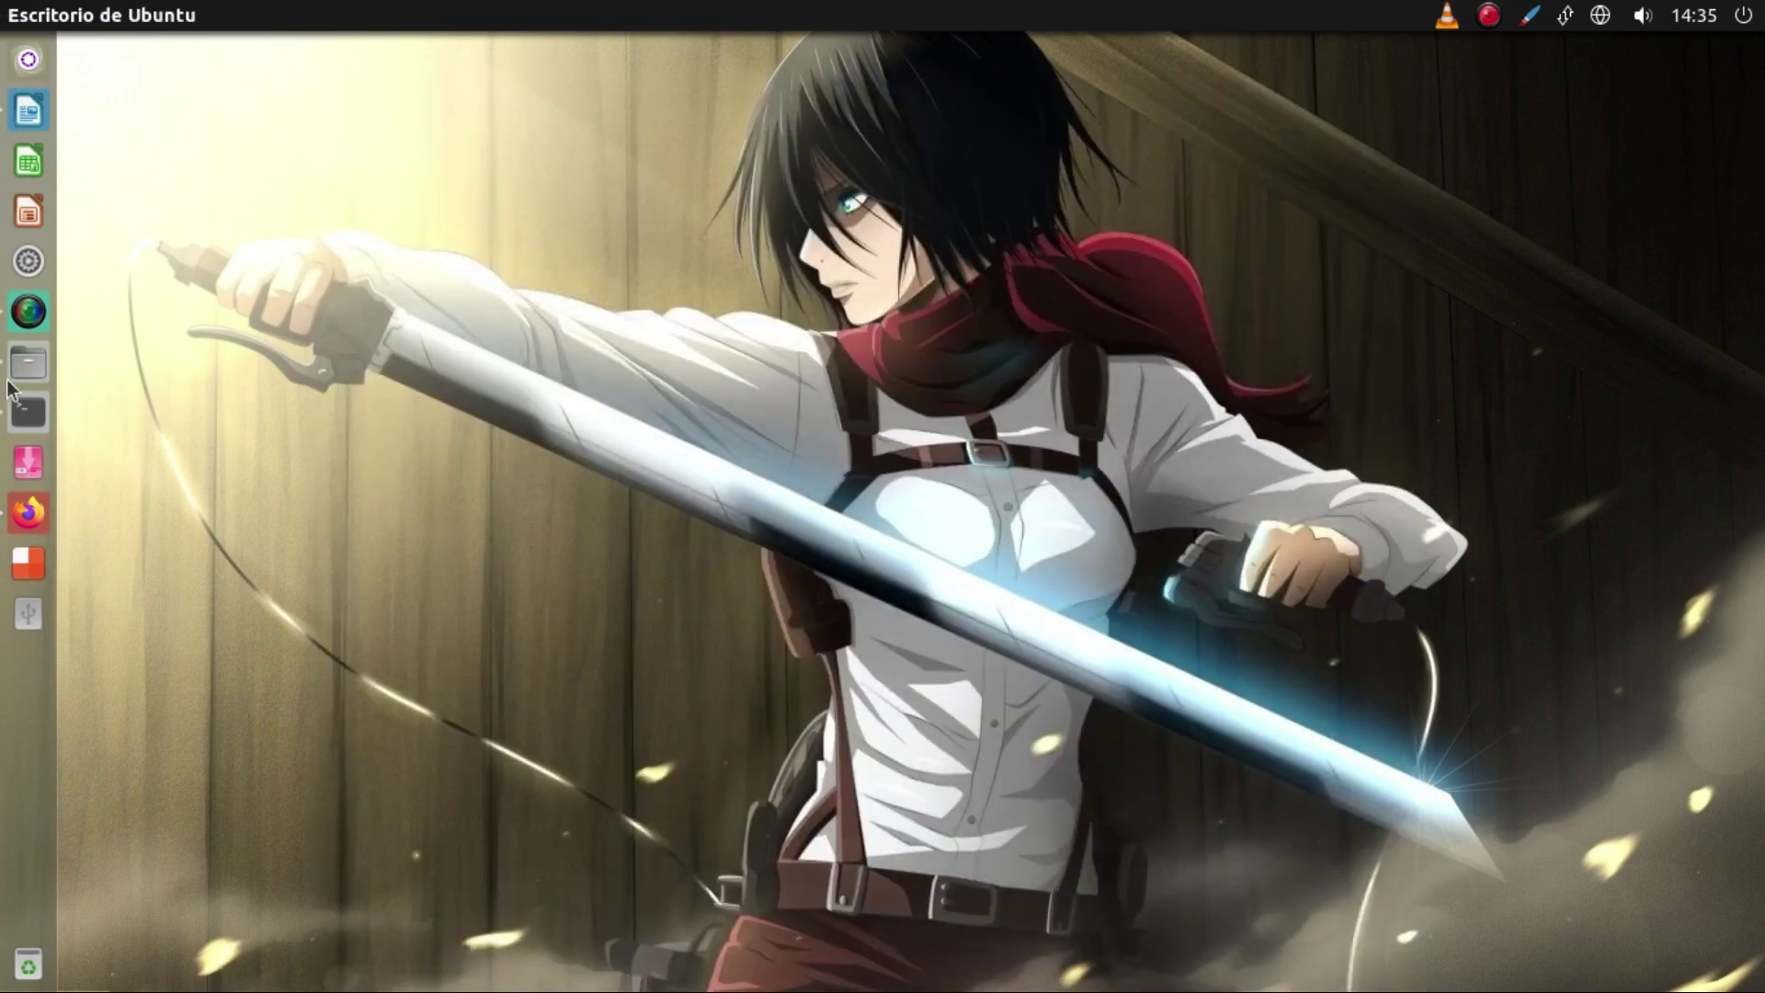
# Switch to Firefox, open YouTube in a new tab, and visit its sign-in page before returning to the home page.
pyautogui.click(40, 498)
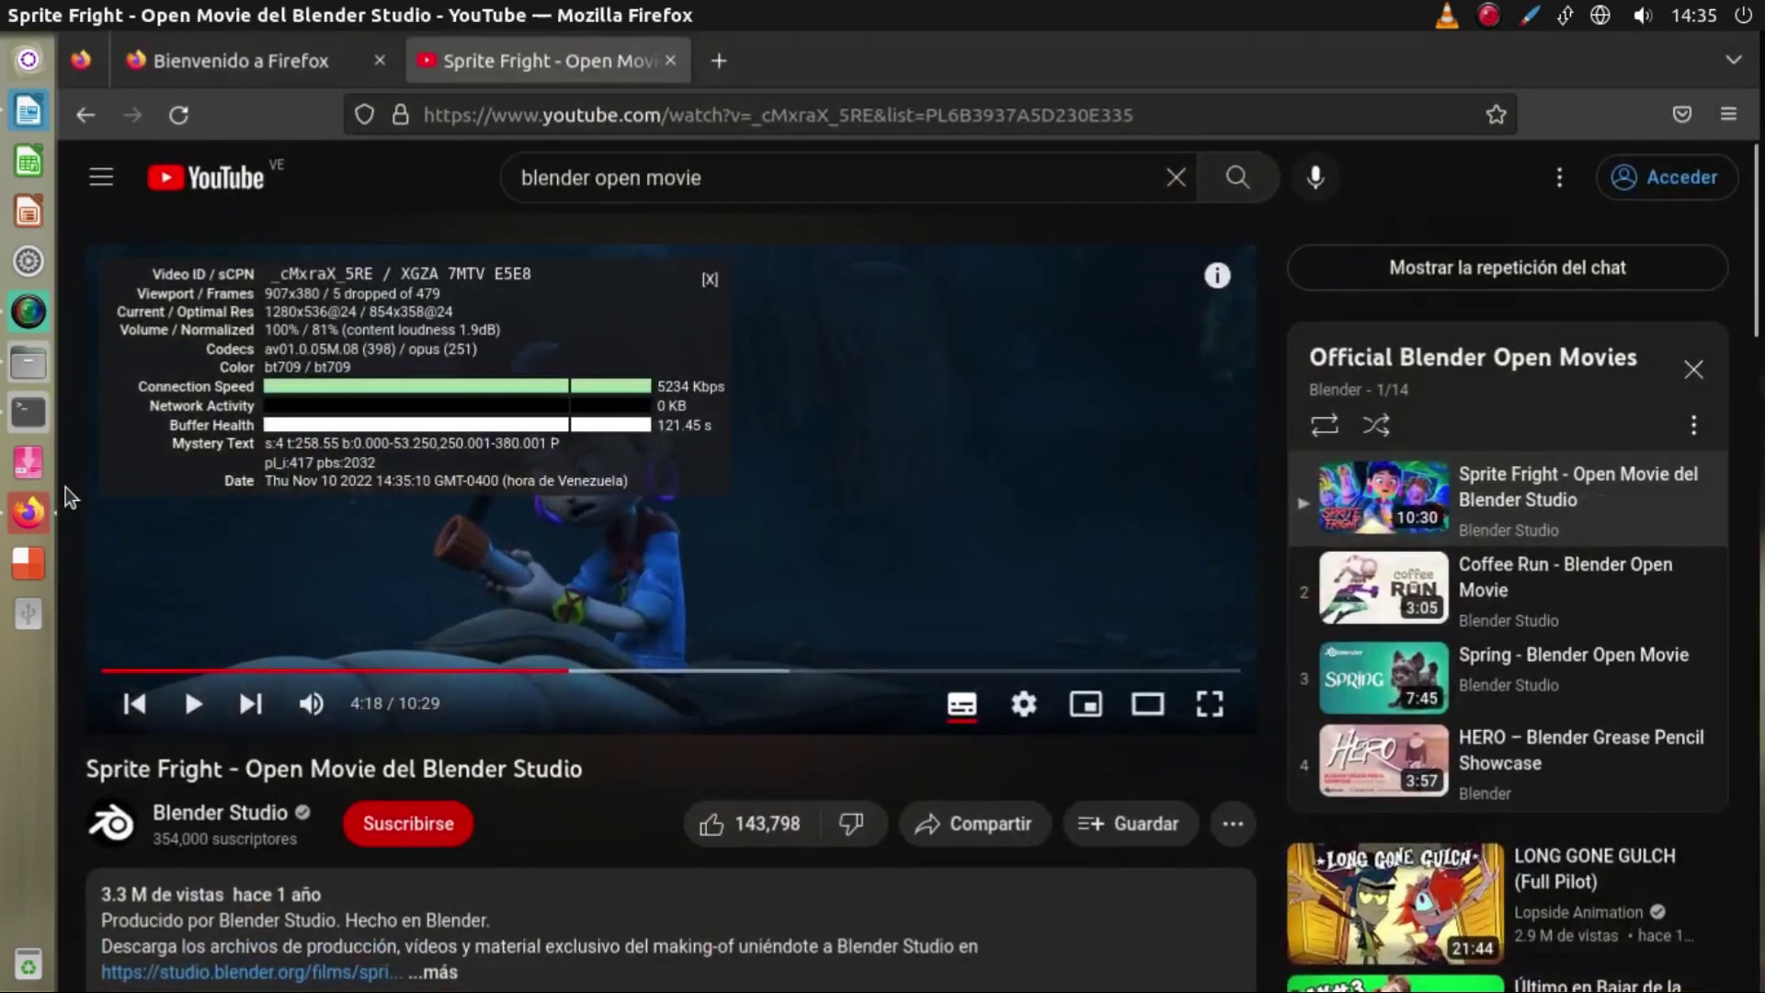
pyautogui.click(370, 64)
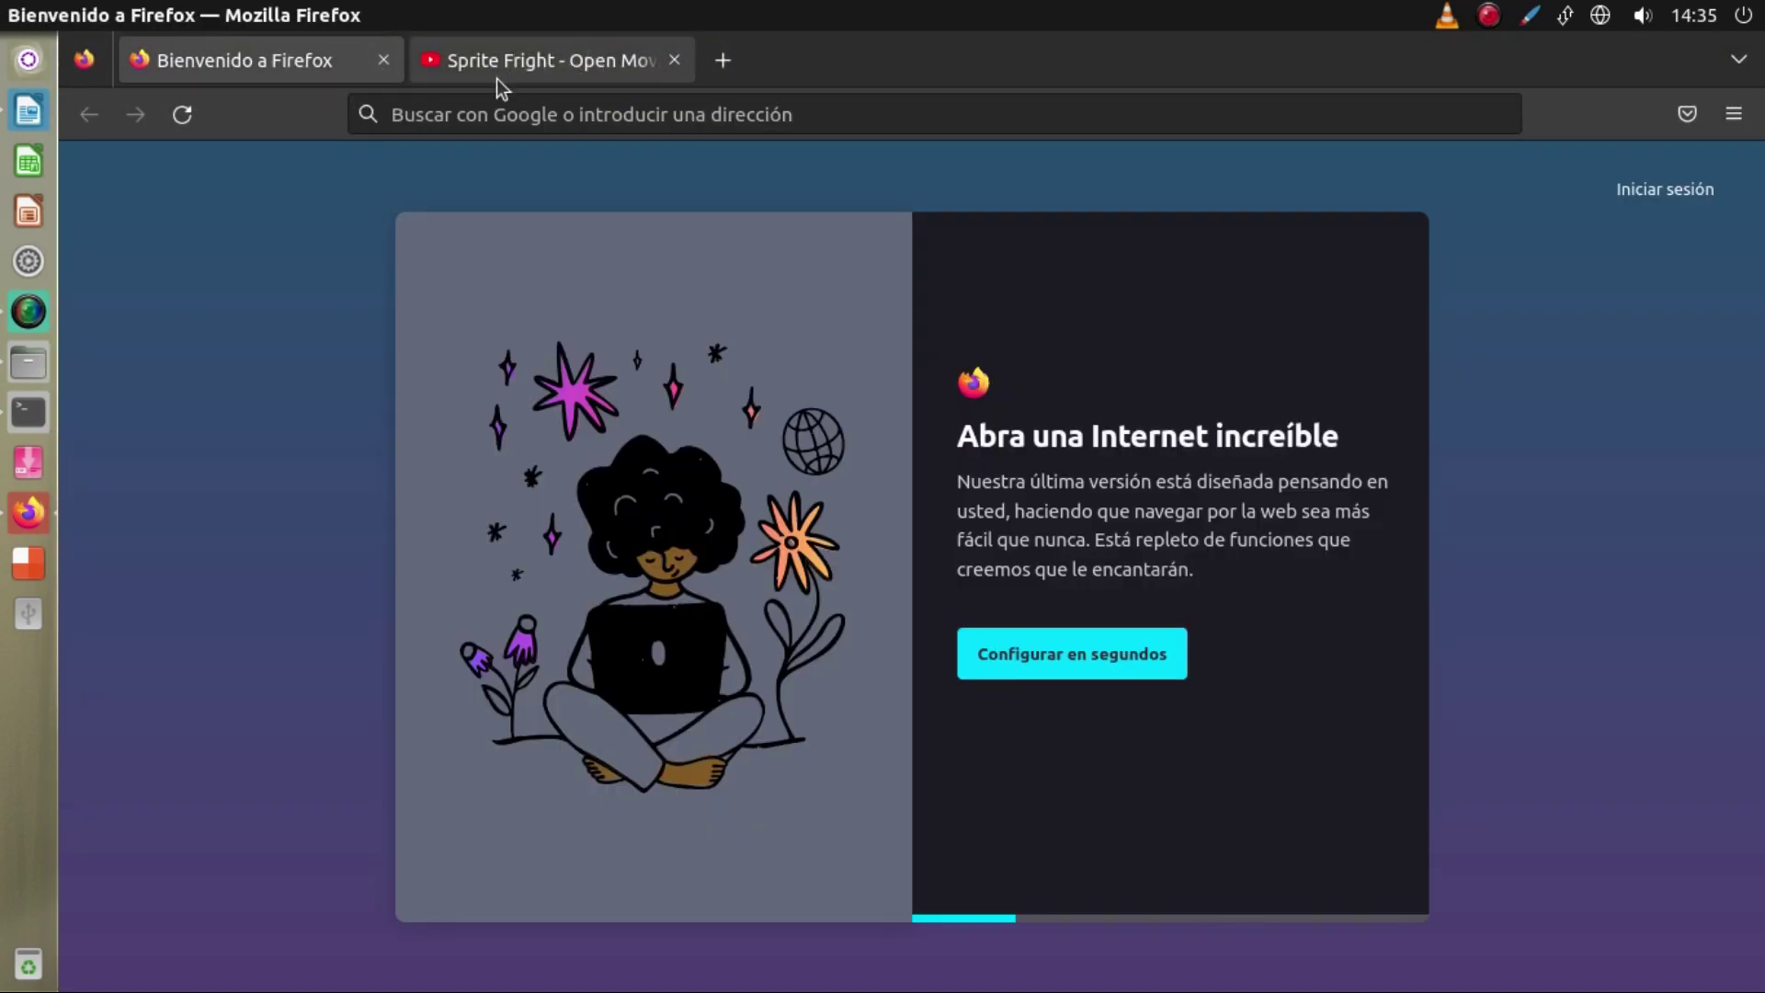
pyautogui.click(723, 60)
pyautogui.click(386, 694)
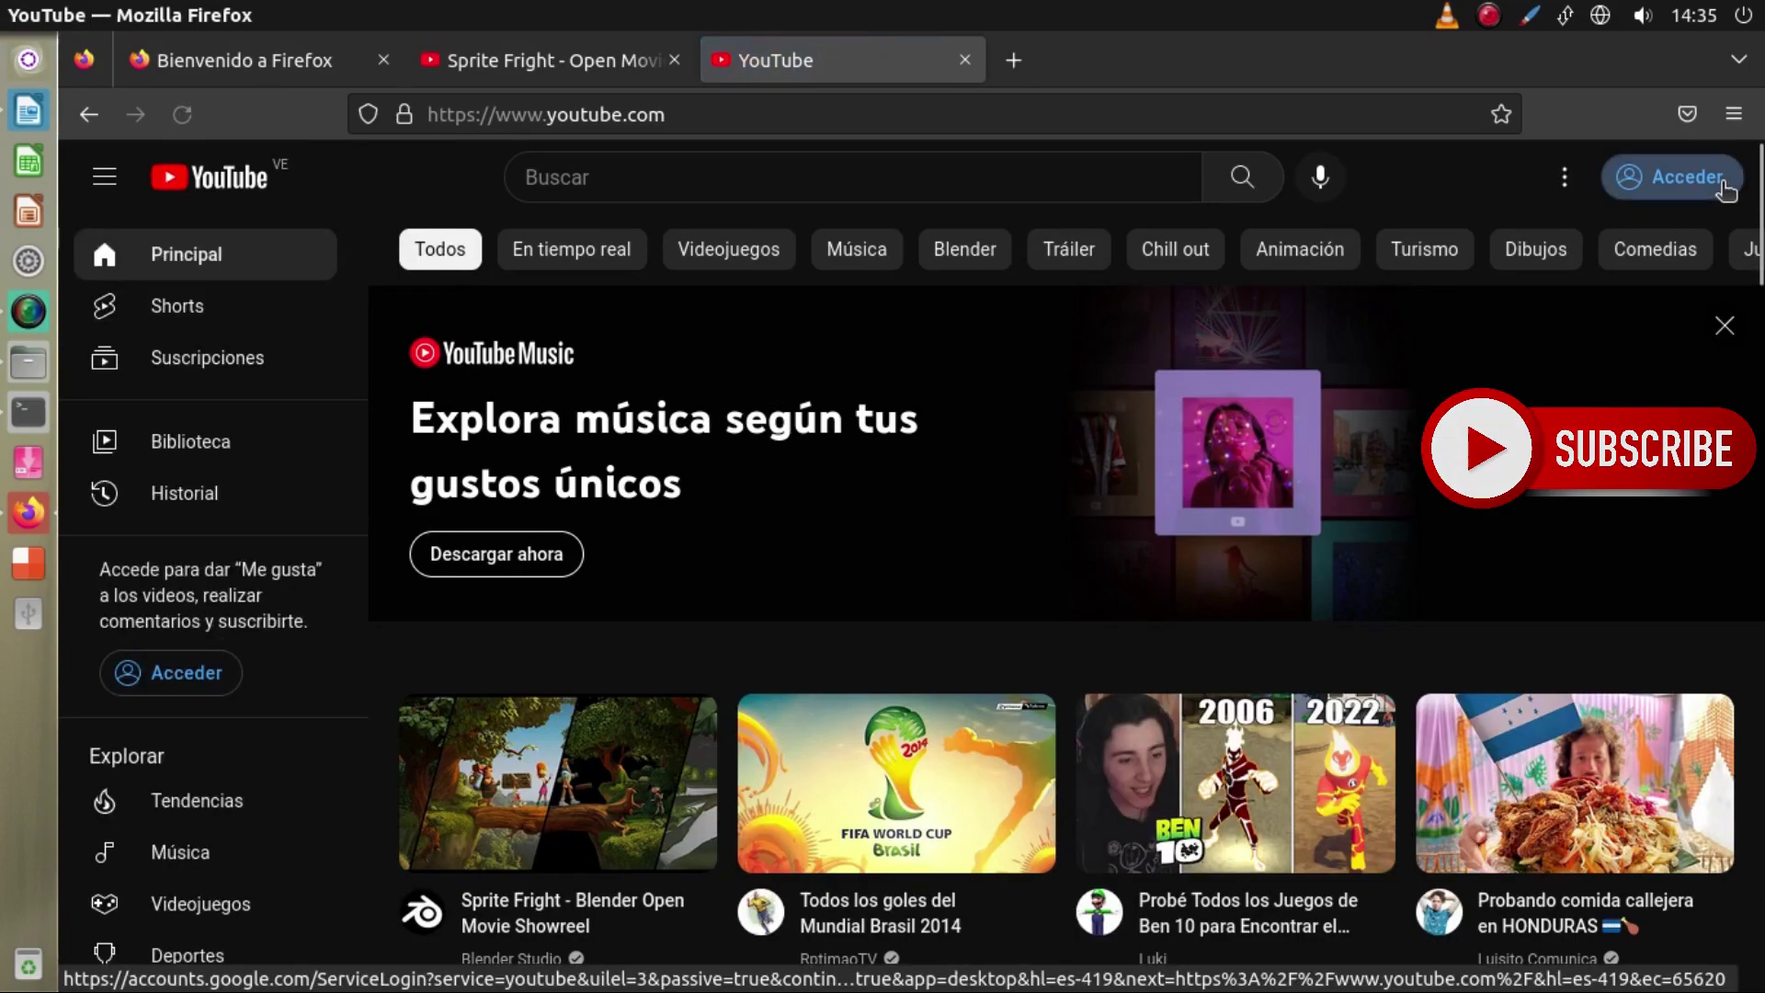
pyautogui.click(1669, 184)
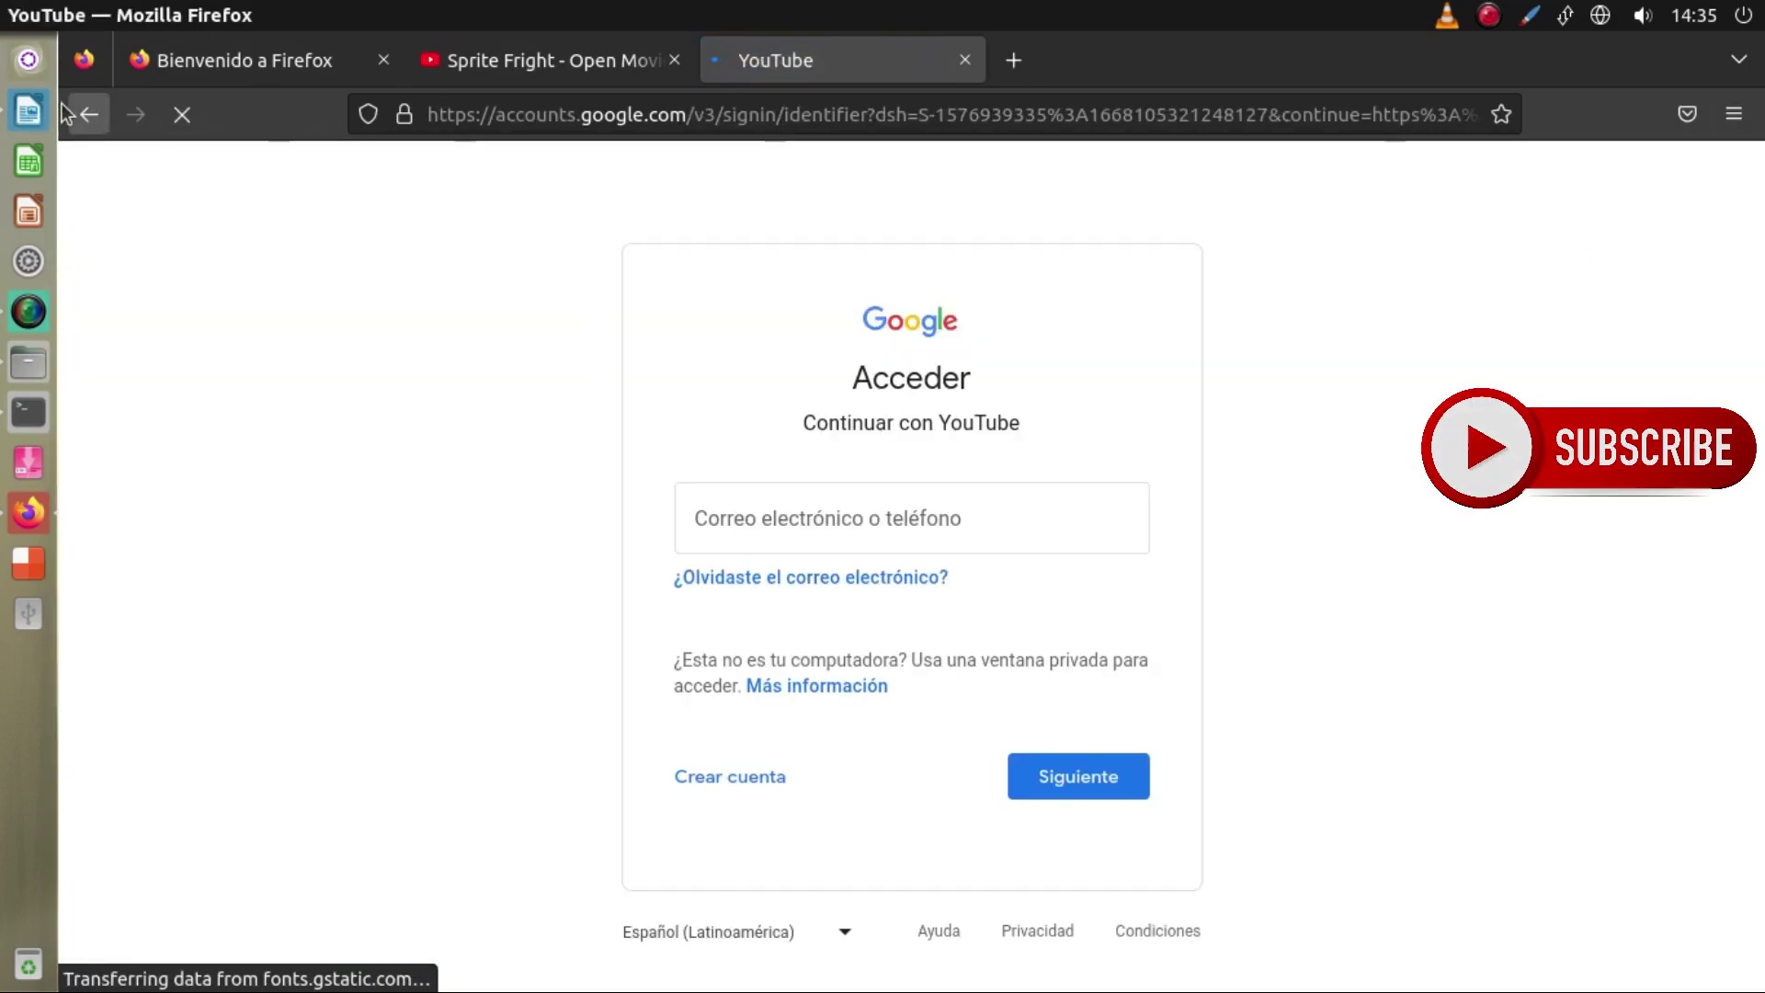
pyautogui.click(85, 114)
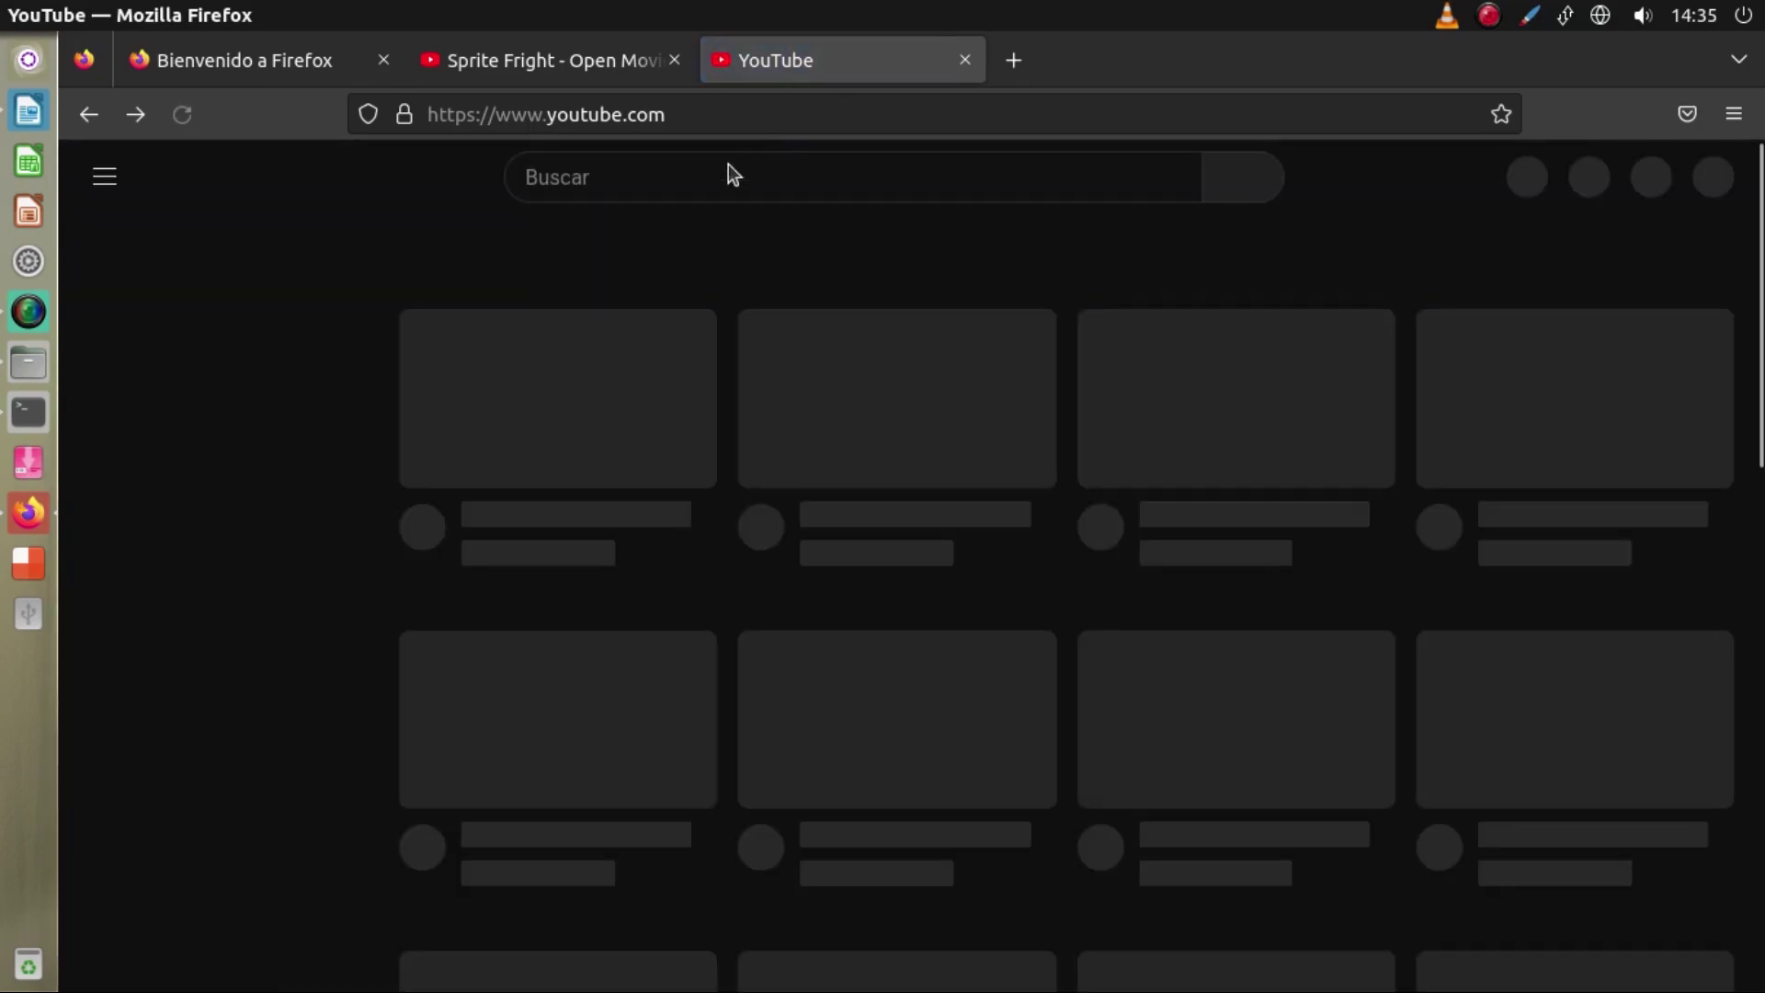
# Search YouTube for "manos y maquinas entre videos" and open the Manos Y Máquinas Entre Vídeos channel page.
pyautogui.click(744, 180)
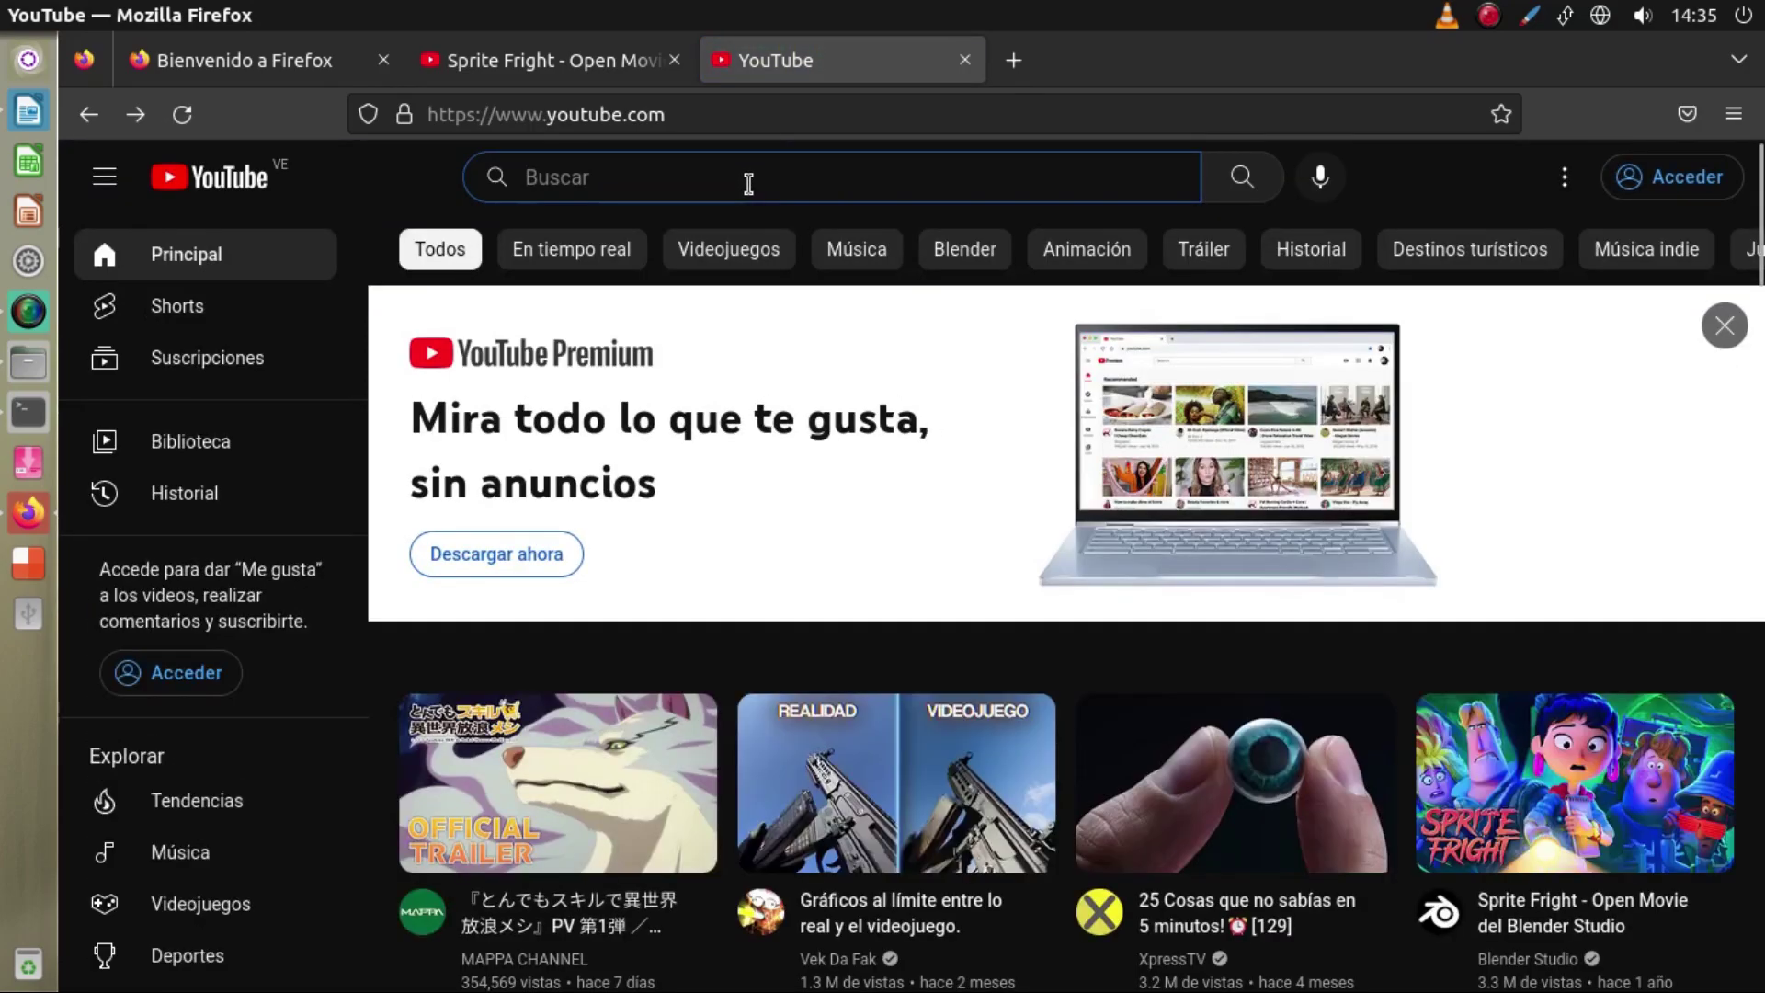
pyautogui.write('manos')
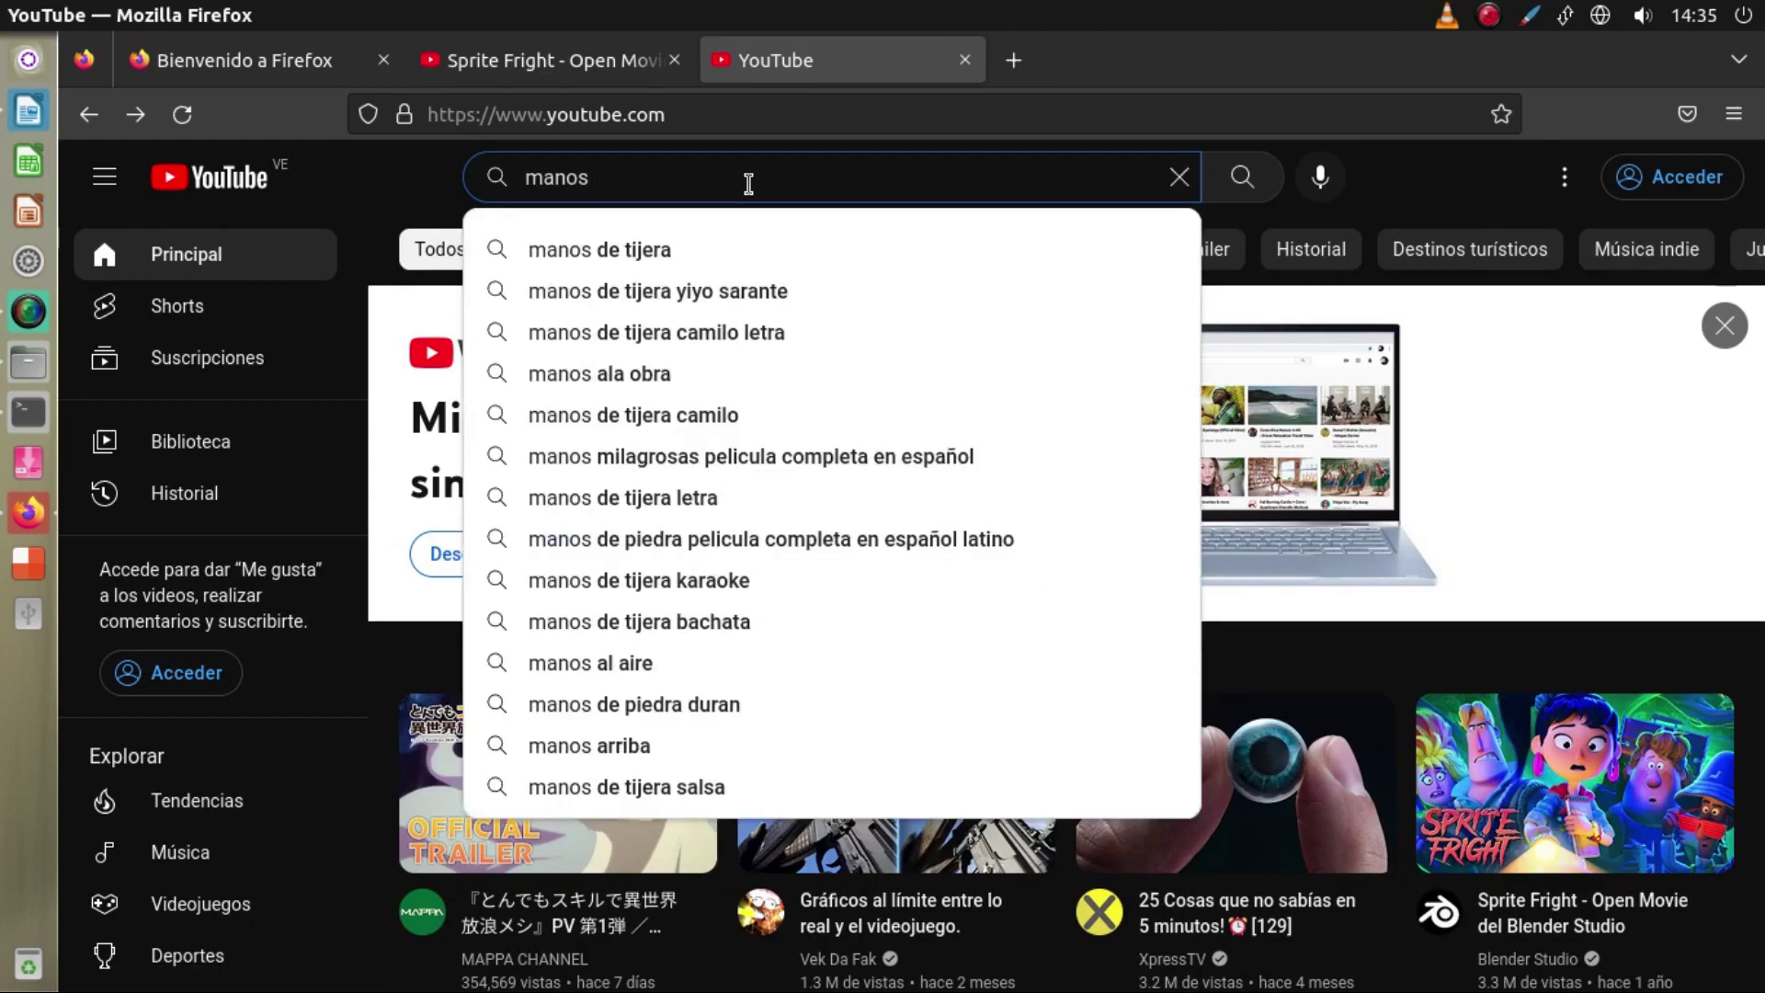
pyautogui.write(' y m')
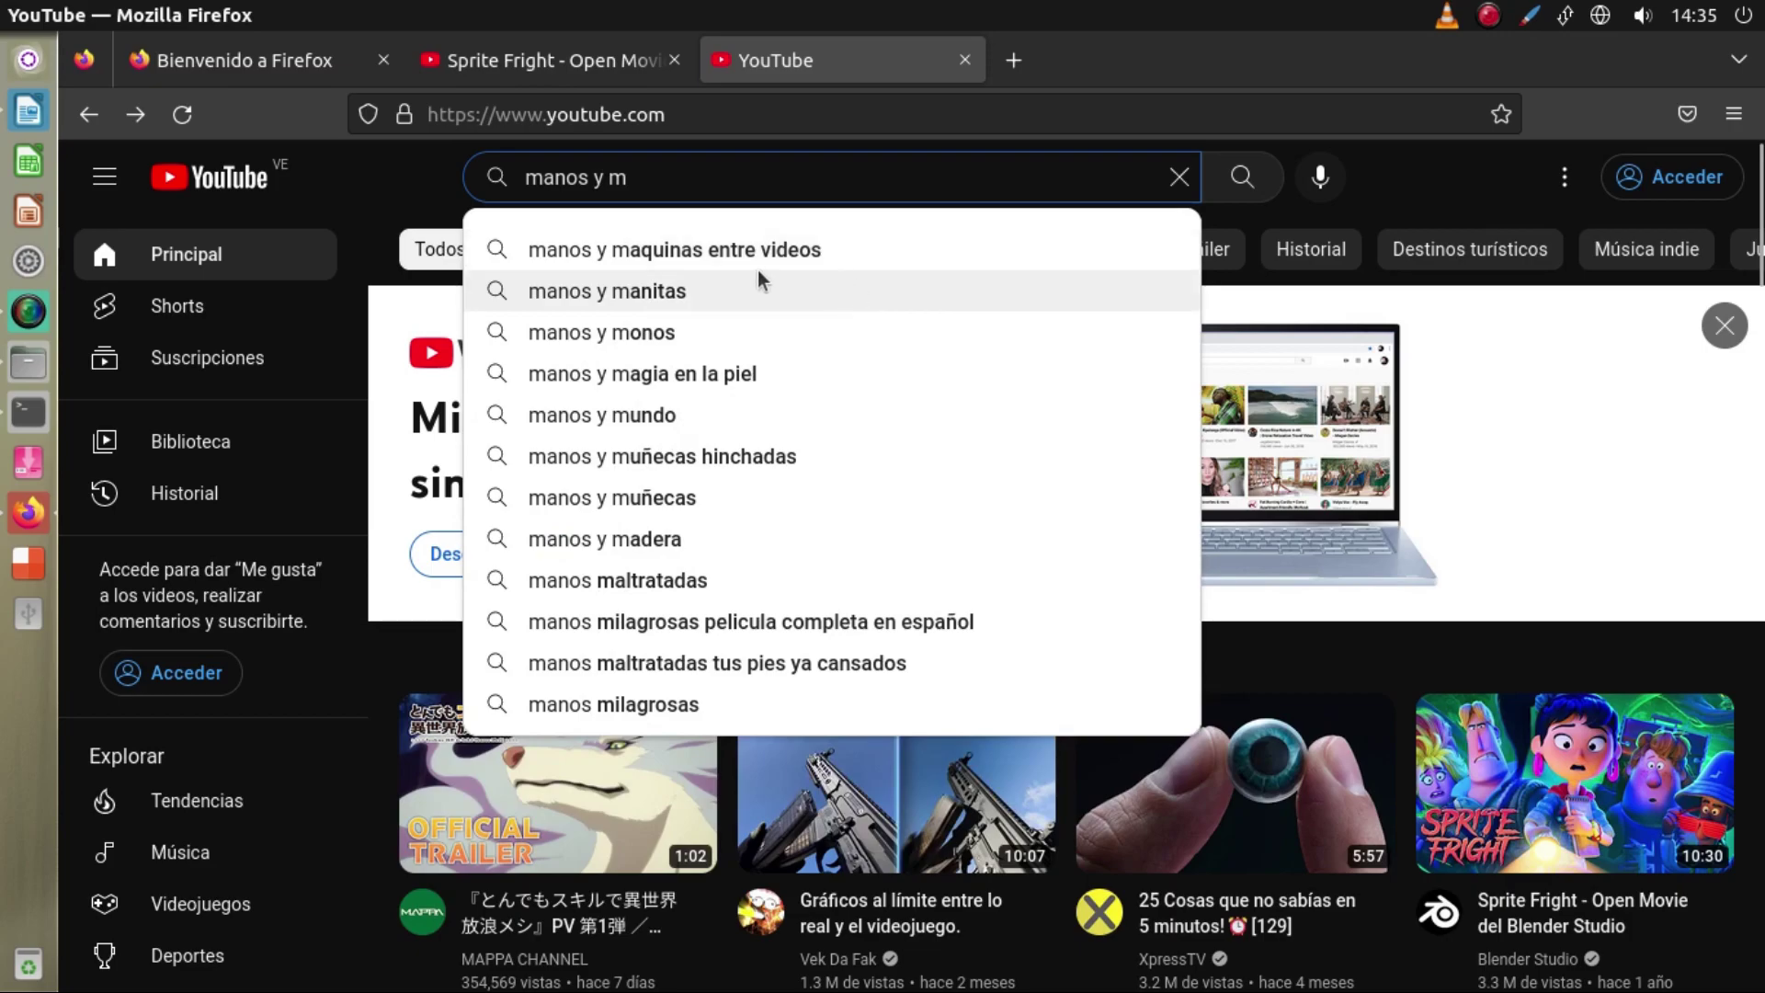
pyautogui.click(743, 254)
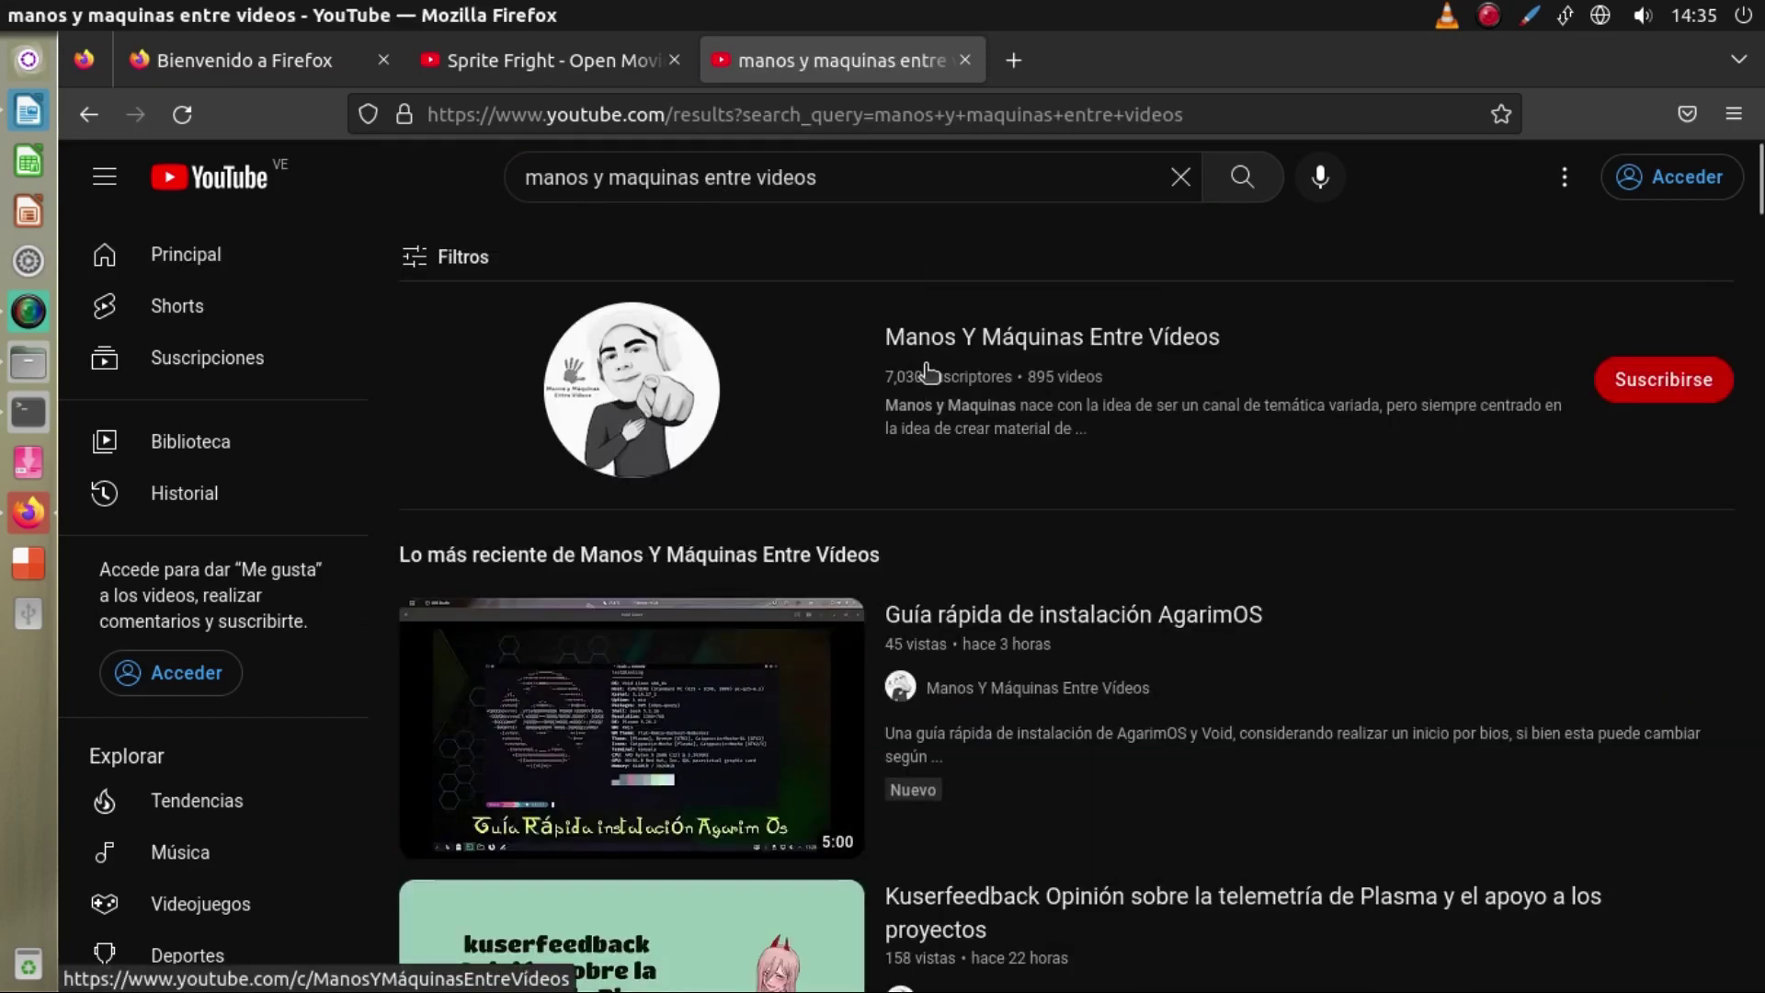
pyautogui.click(927, 342)
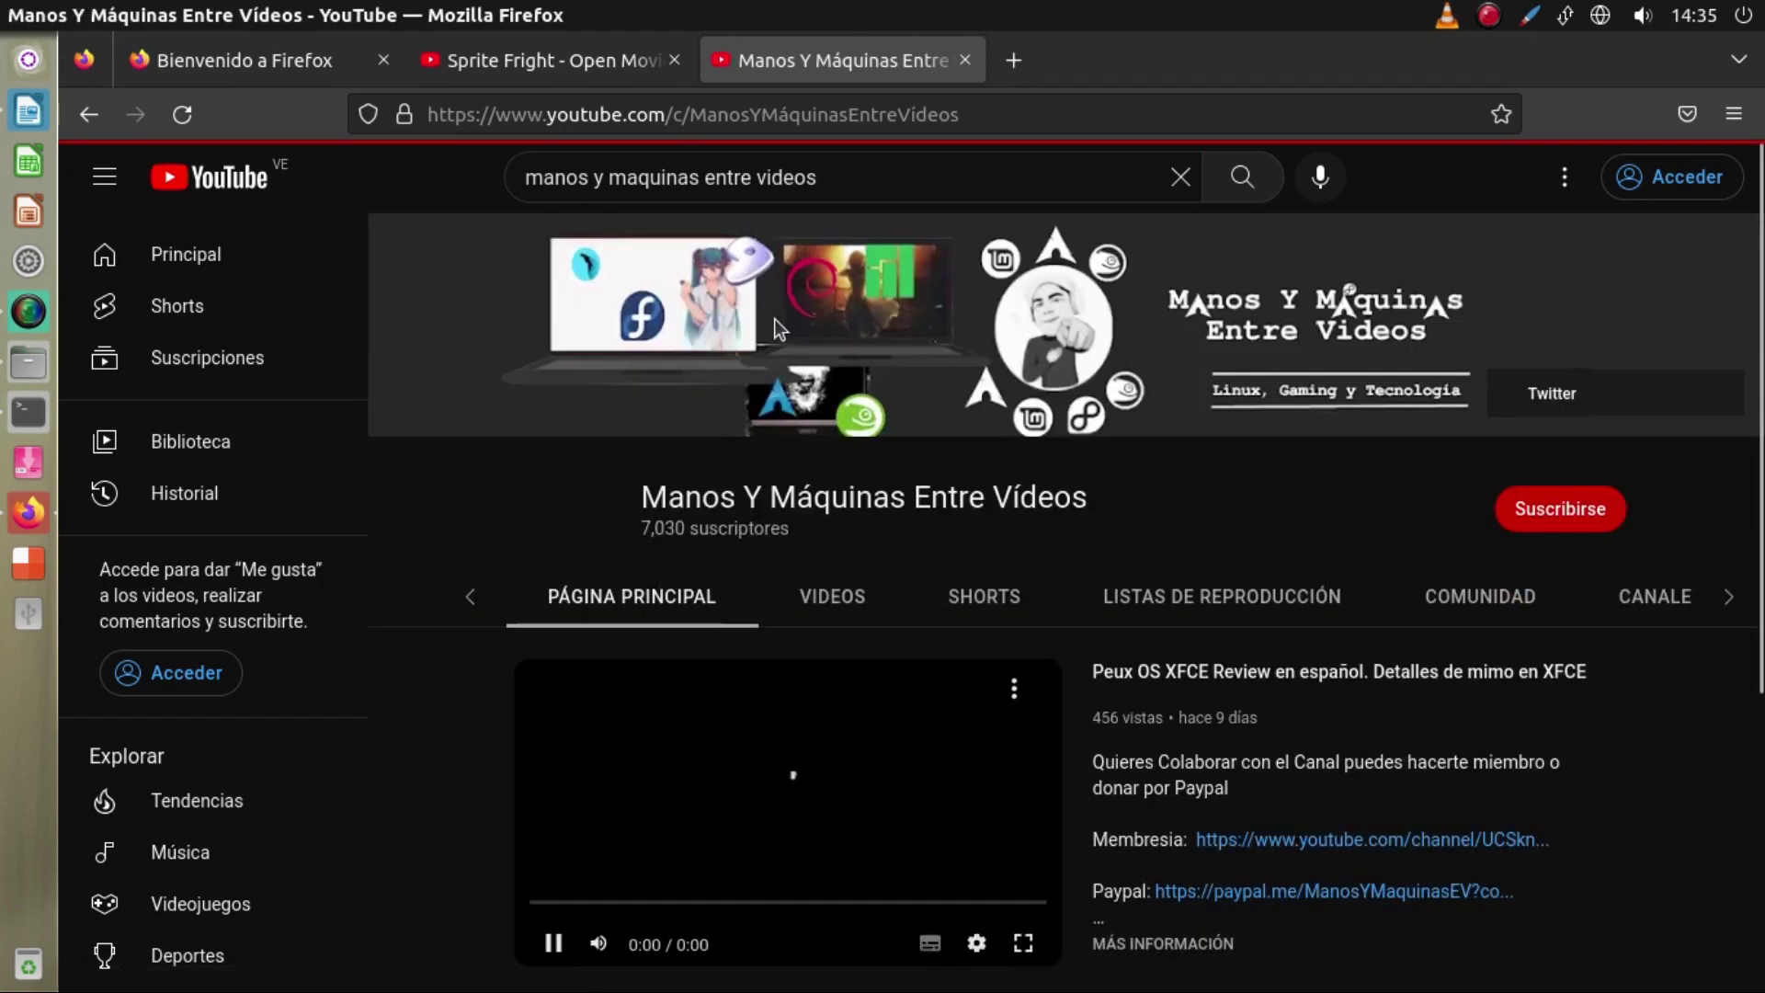
pyautogui.click(1583, 603)
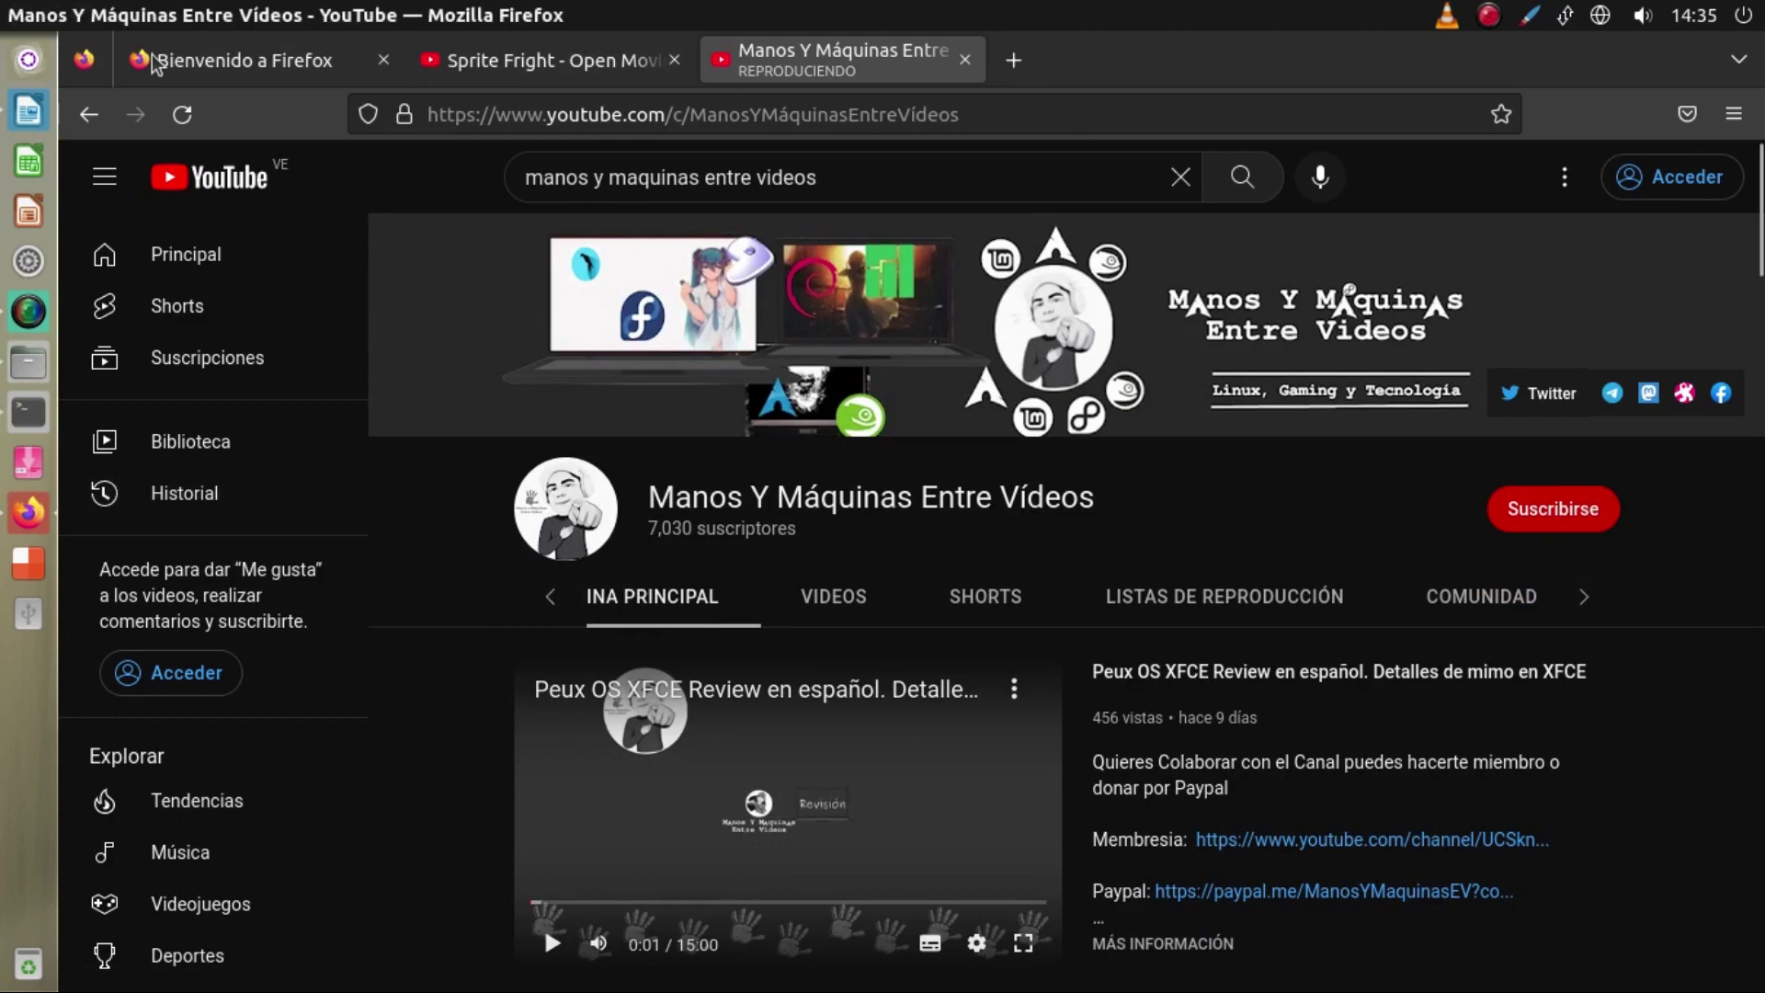
# Minimize the browser window and view the system's session options.
pyautogui.click(46, 17)
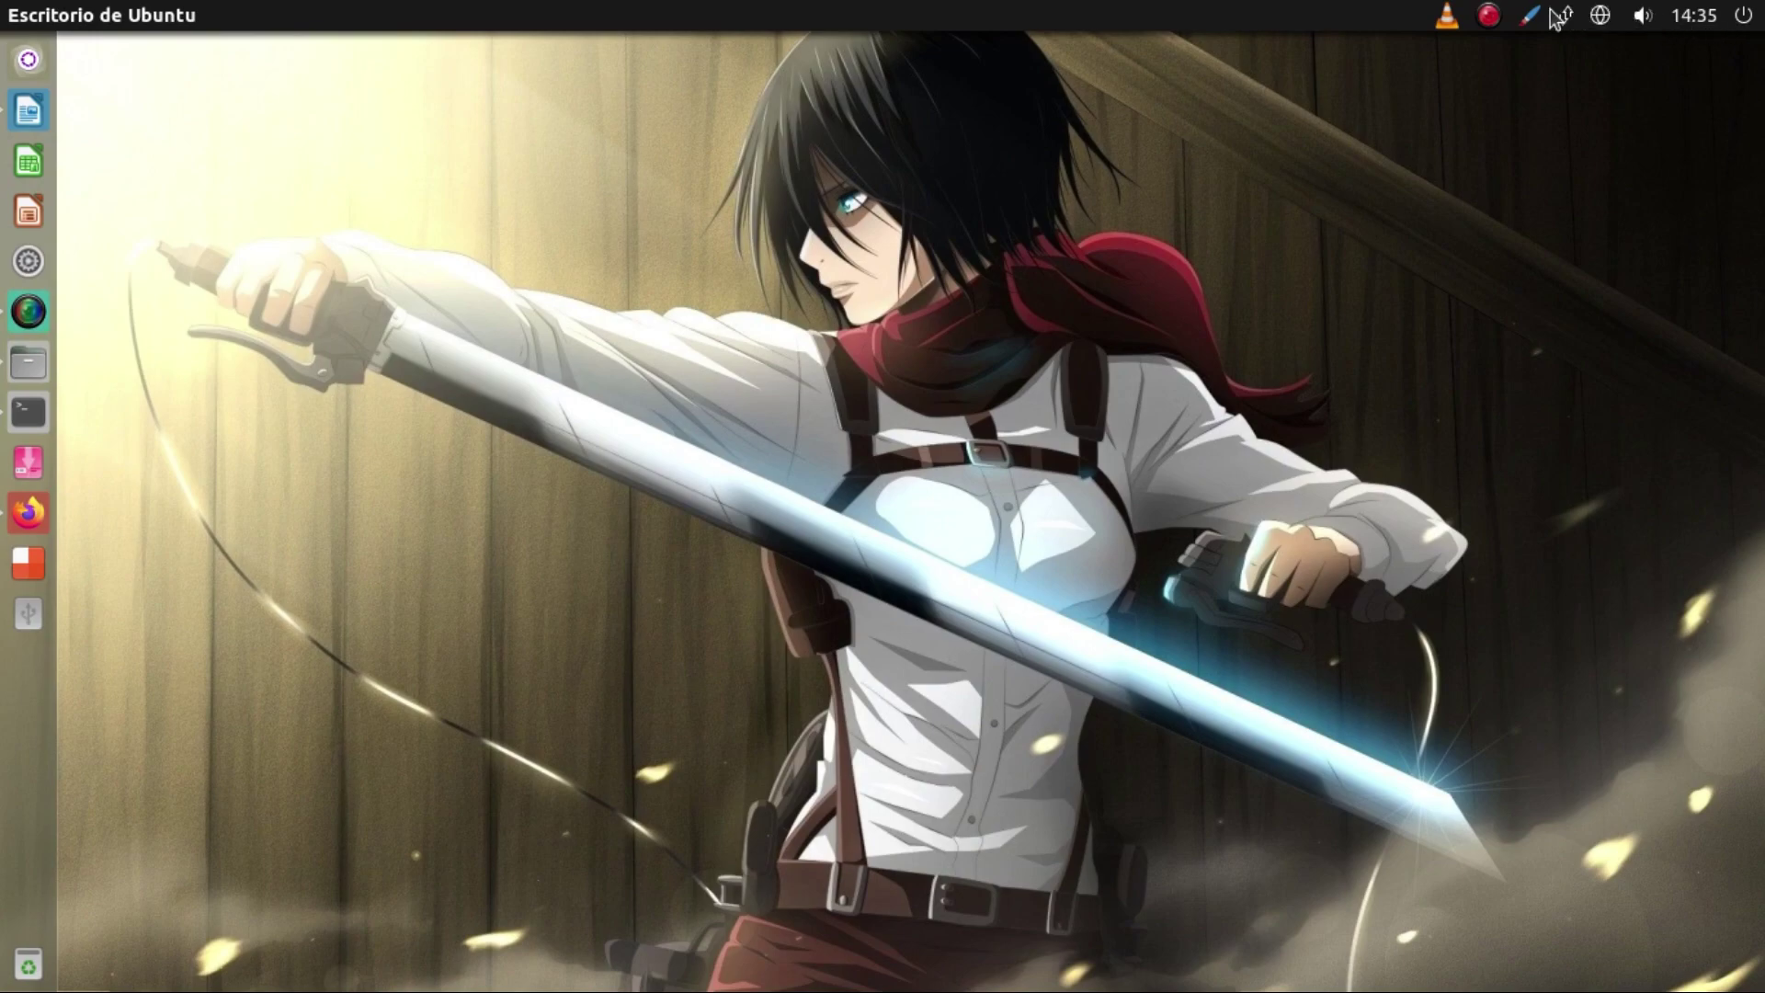
pyautogui.click(1743, 17)
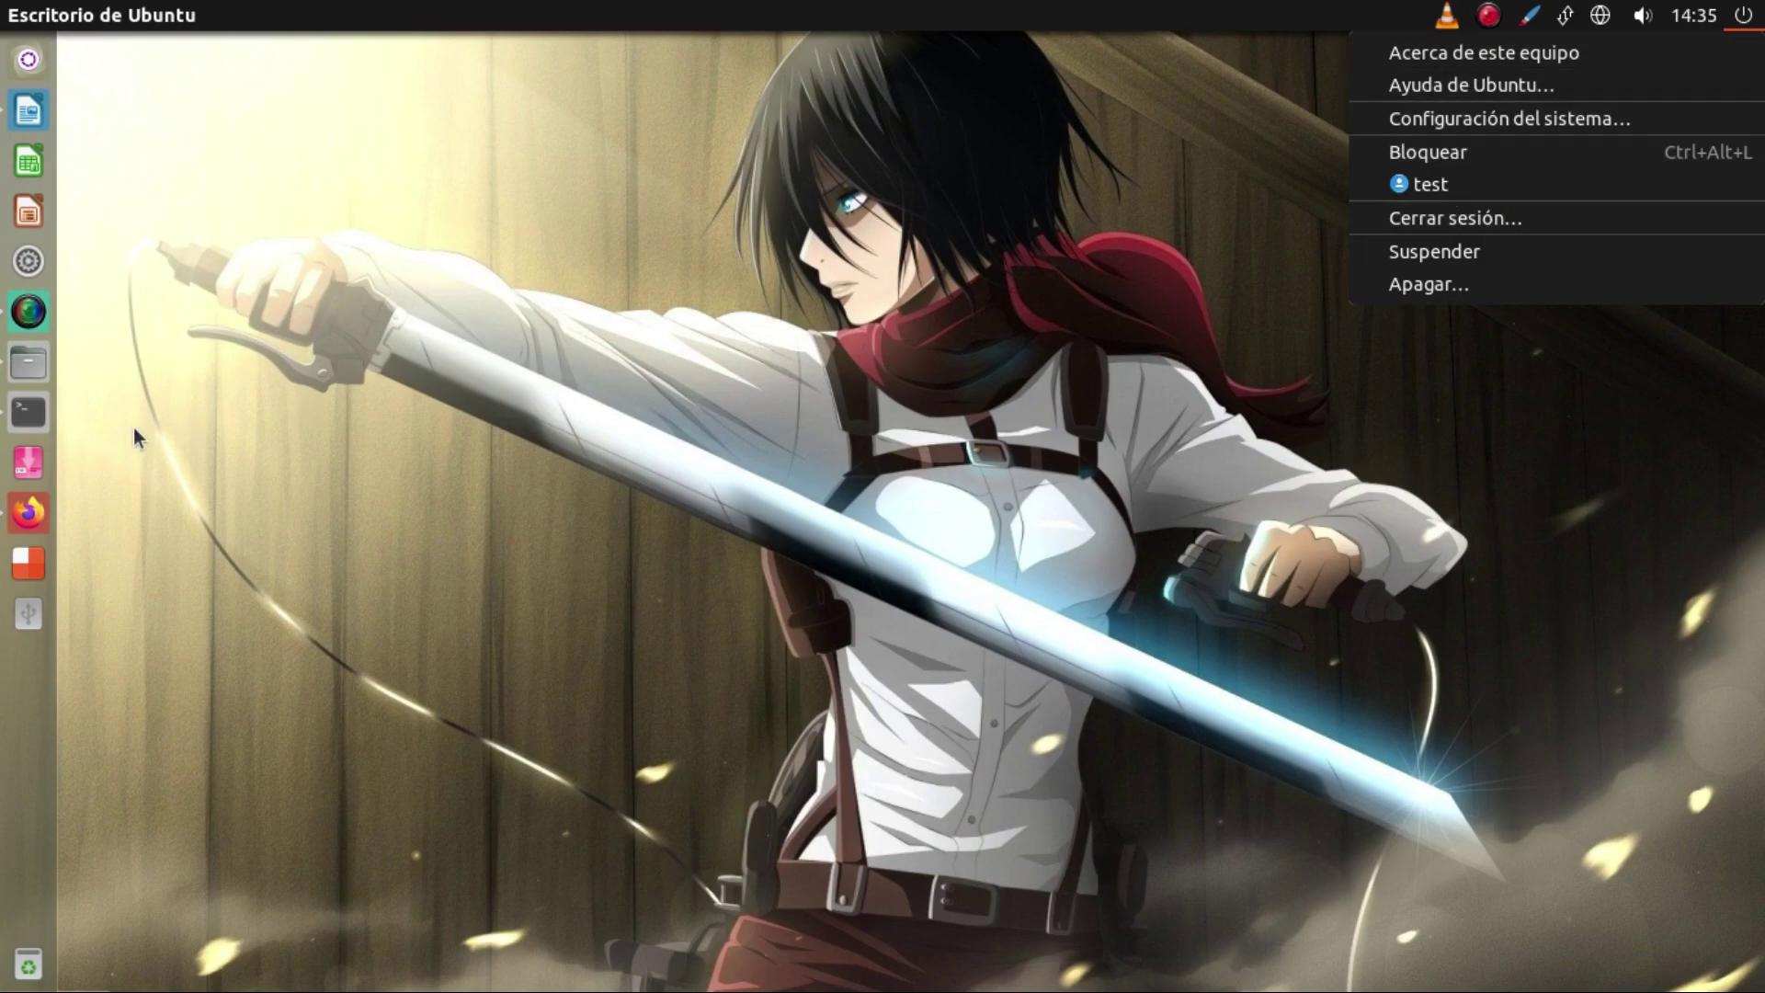
# Open the Dash and look through the complete list of installed applications.
pyautogui.click(41, 73)
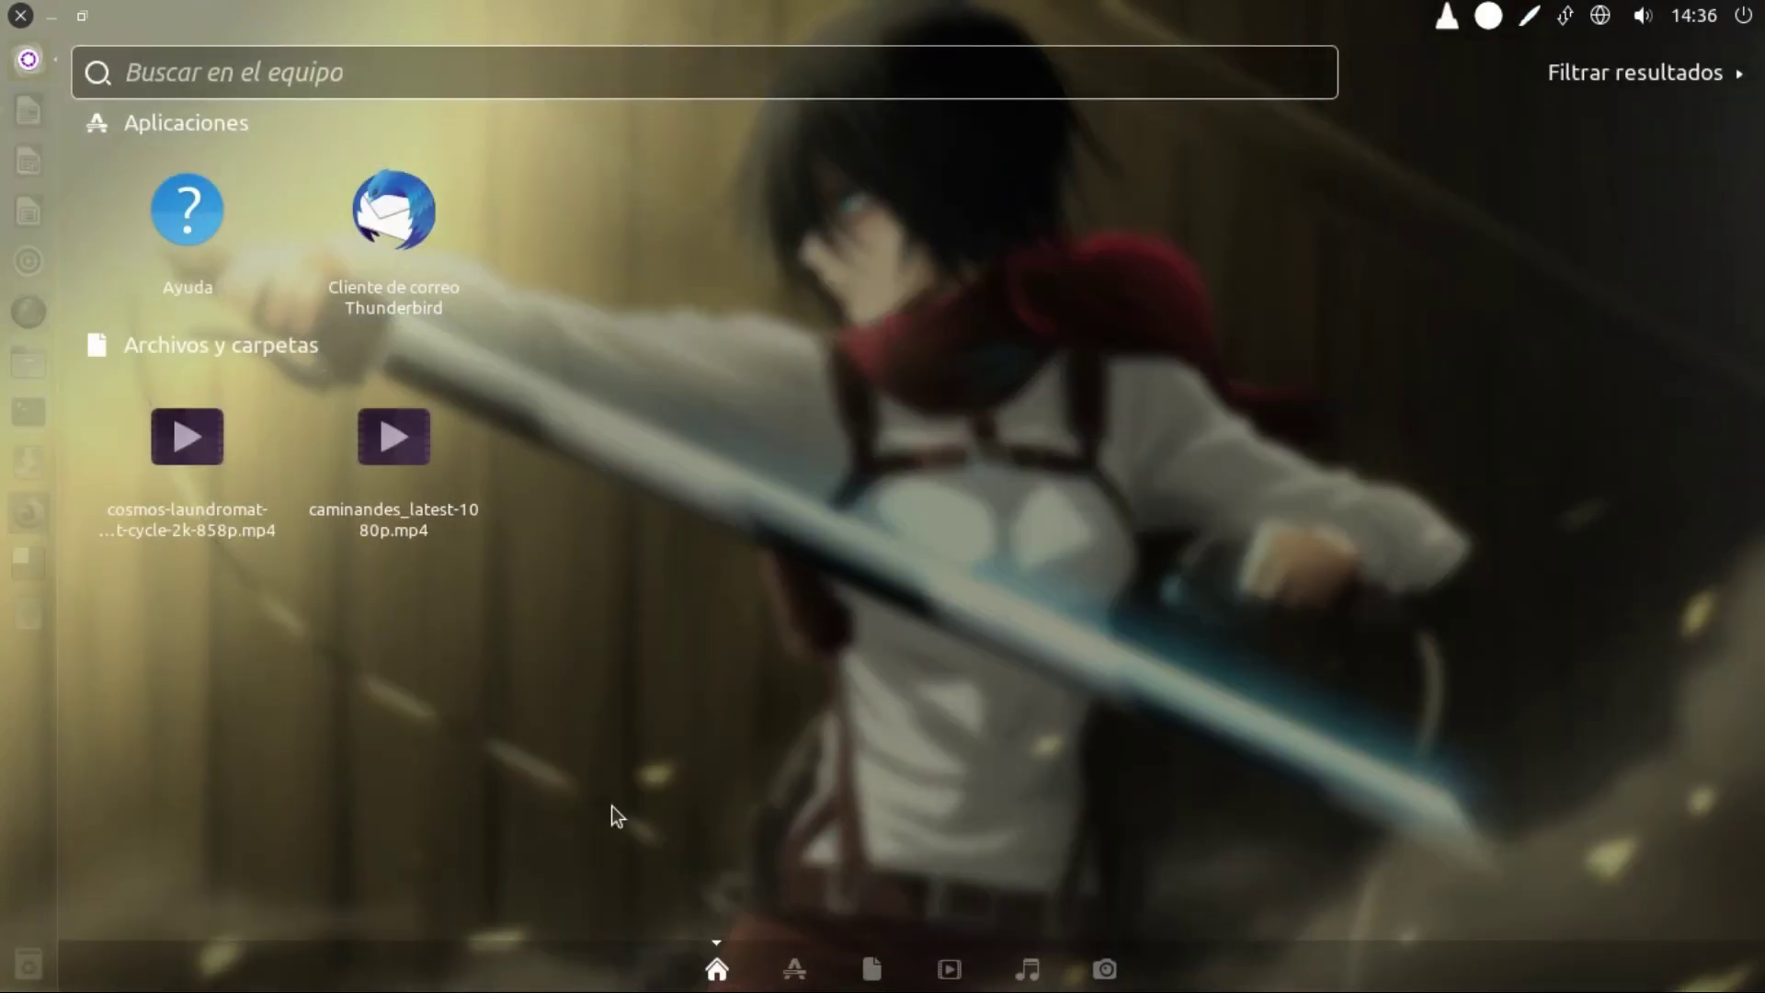
pyautogui.click(793, 969)
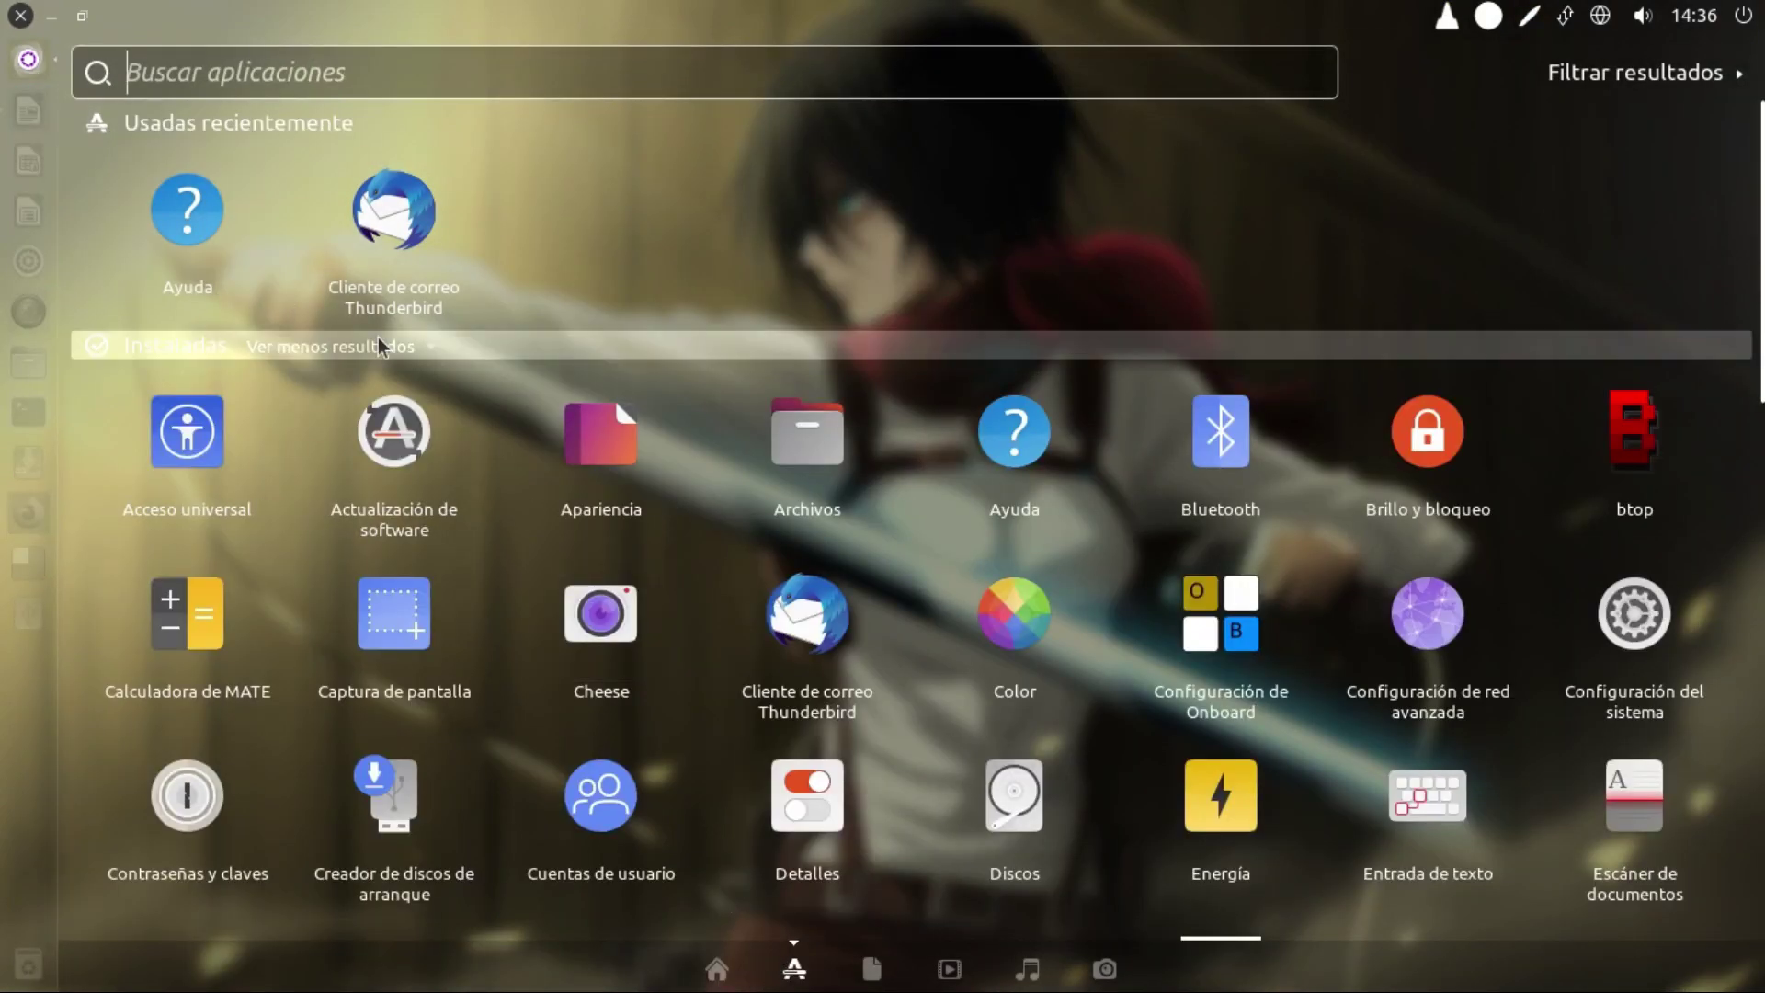
pyautogui.scroll(-5, 646, 724)
pyautogui.scroll(5, 618, 719)
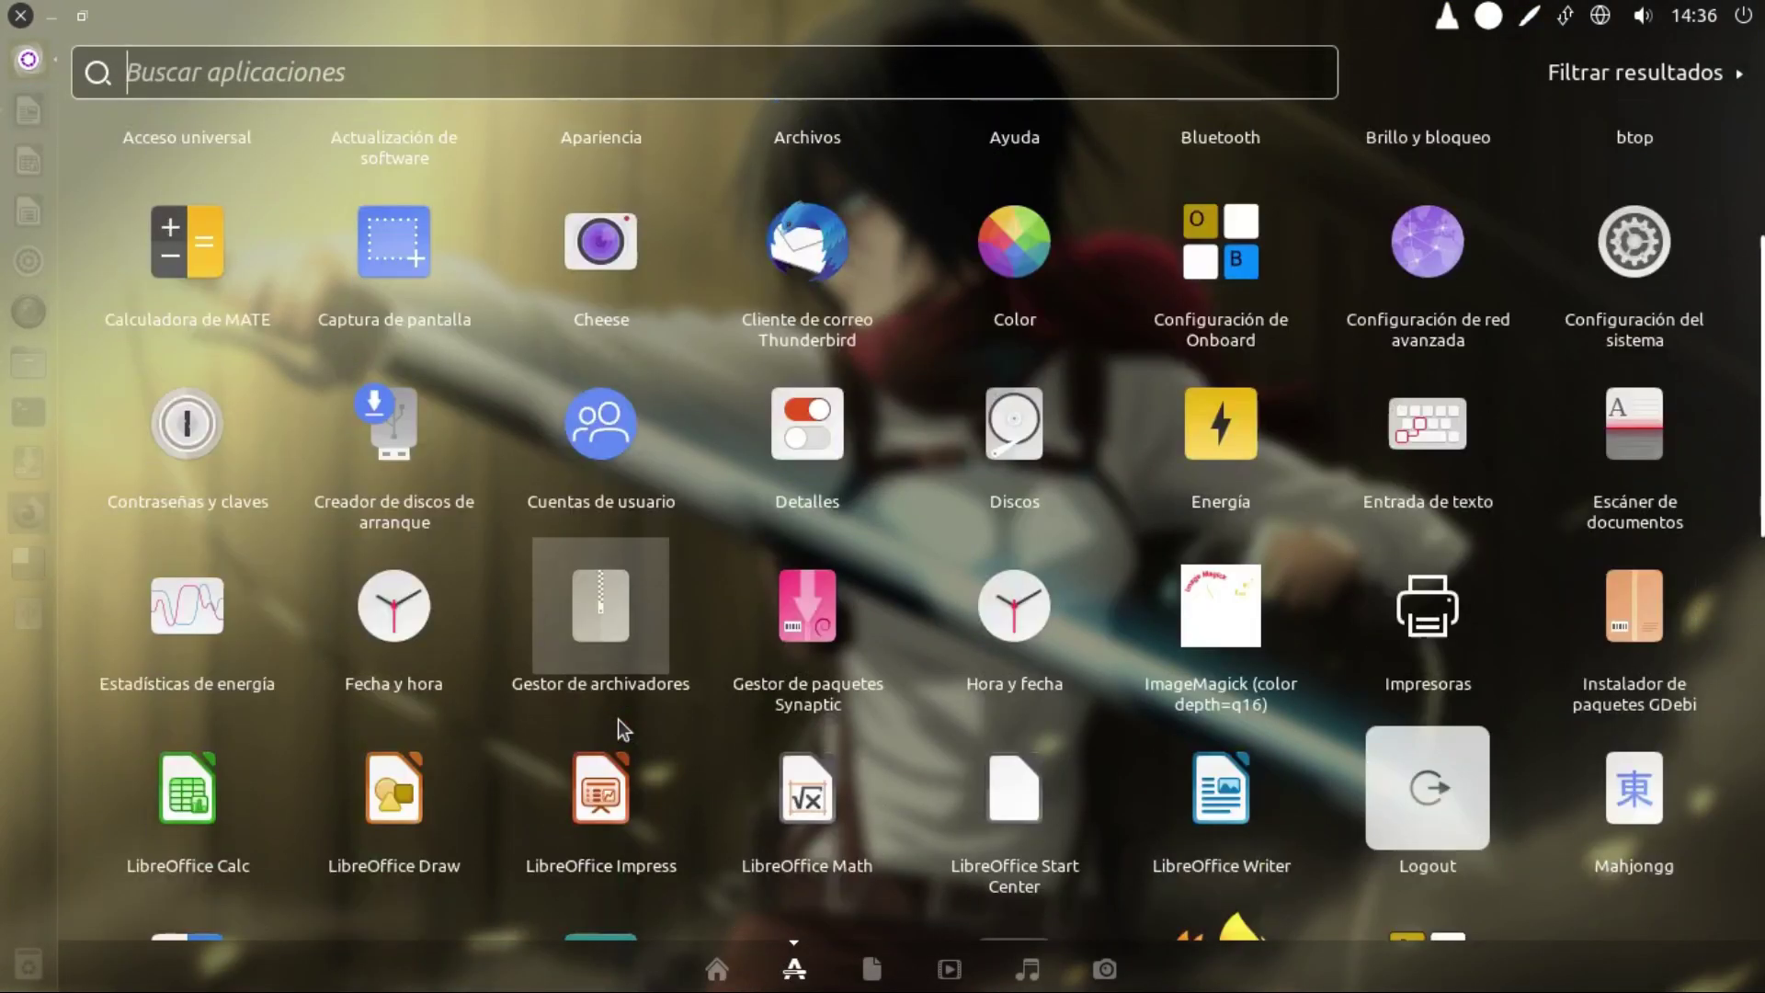
pyautogui.scroll(-10, 500, 869)
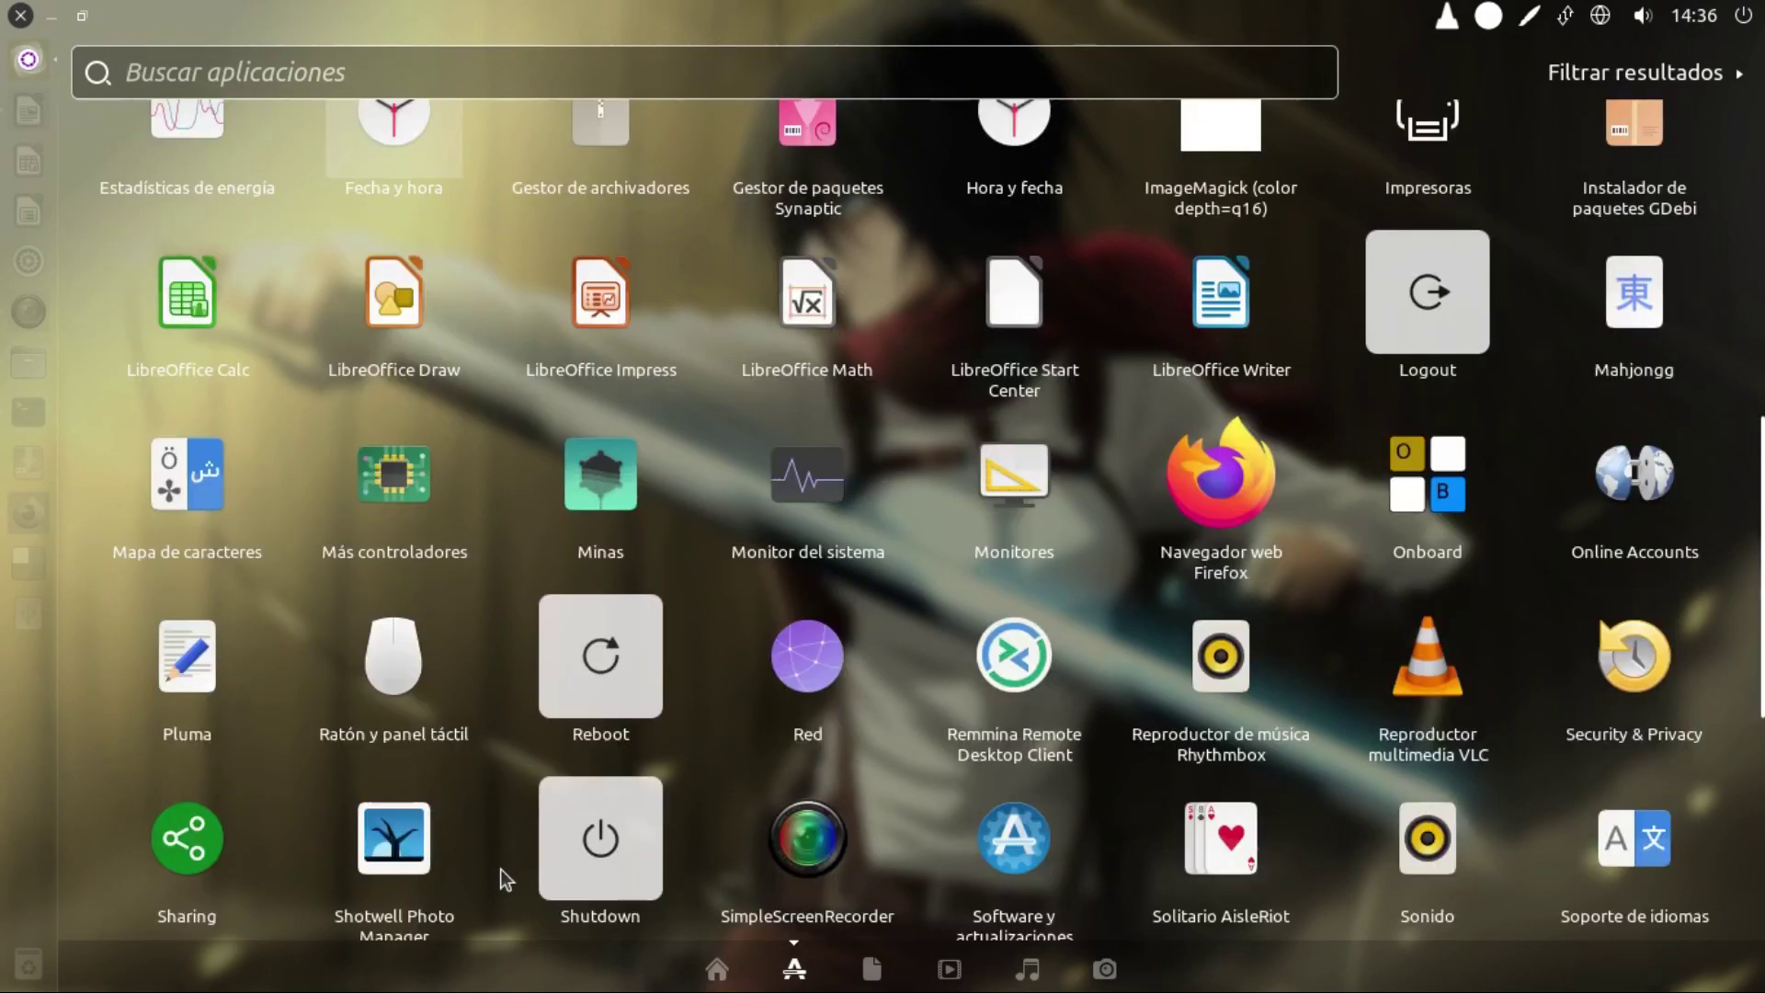
pyautogui.scroll(-3, 500, 869)
pyautogui.scroll(6, 500, 862)
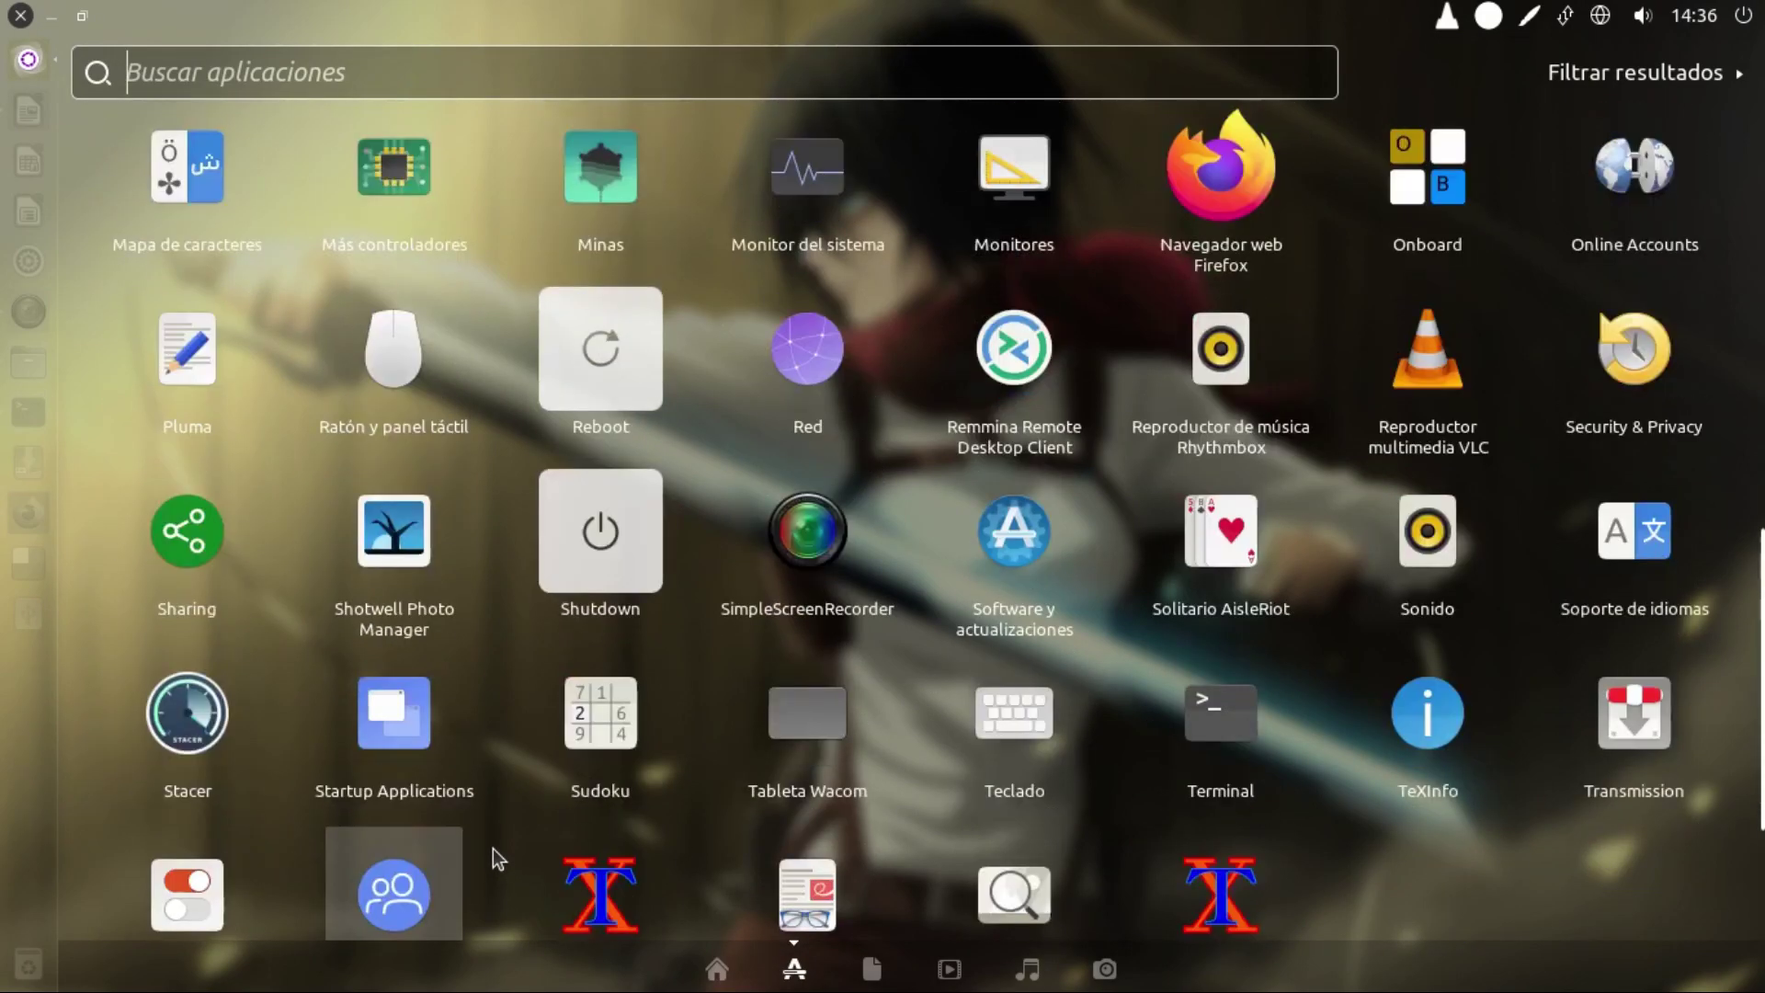
pyautogui.scroll(5, 477, 731)
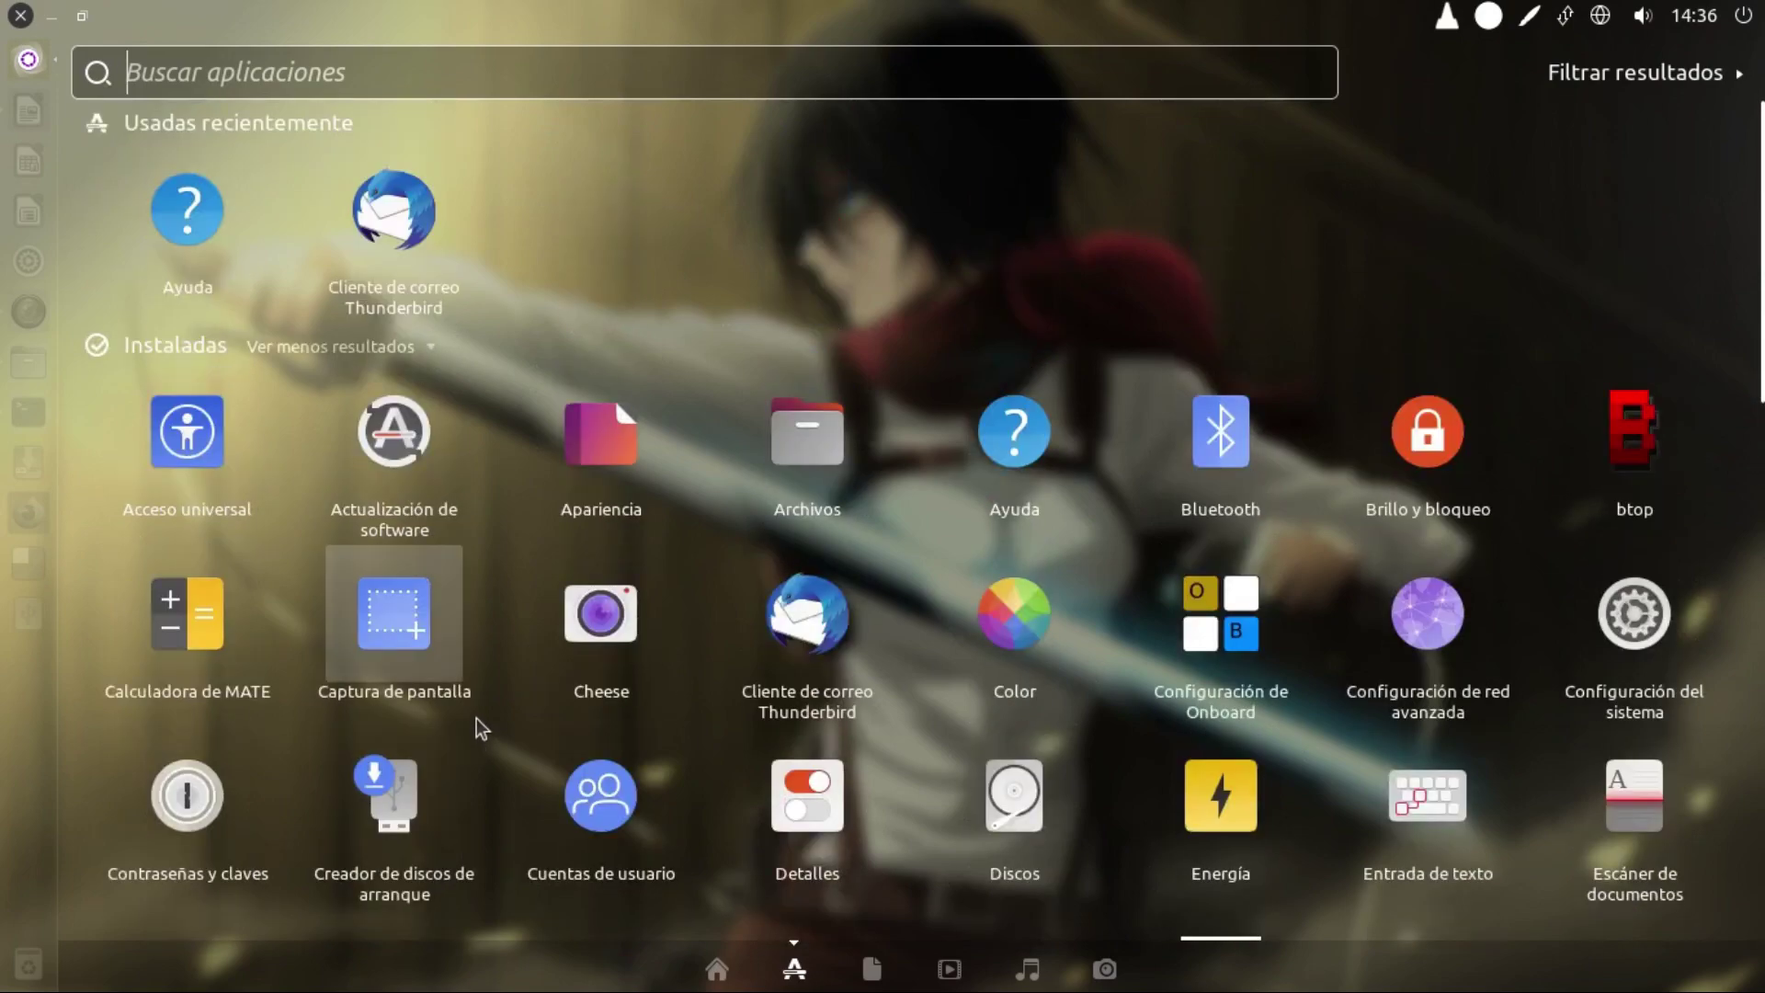
# View the Dash sections for files and folders, videos, music, and photos.
pyautogui.hotkey('ctrl', 'Tab')
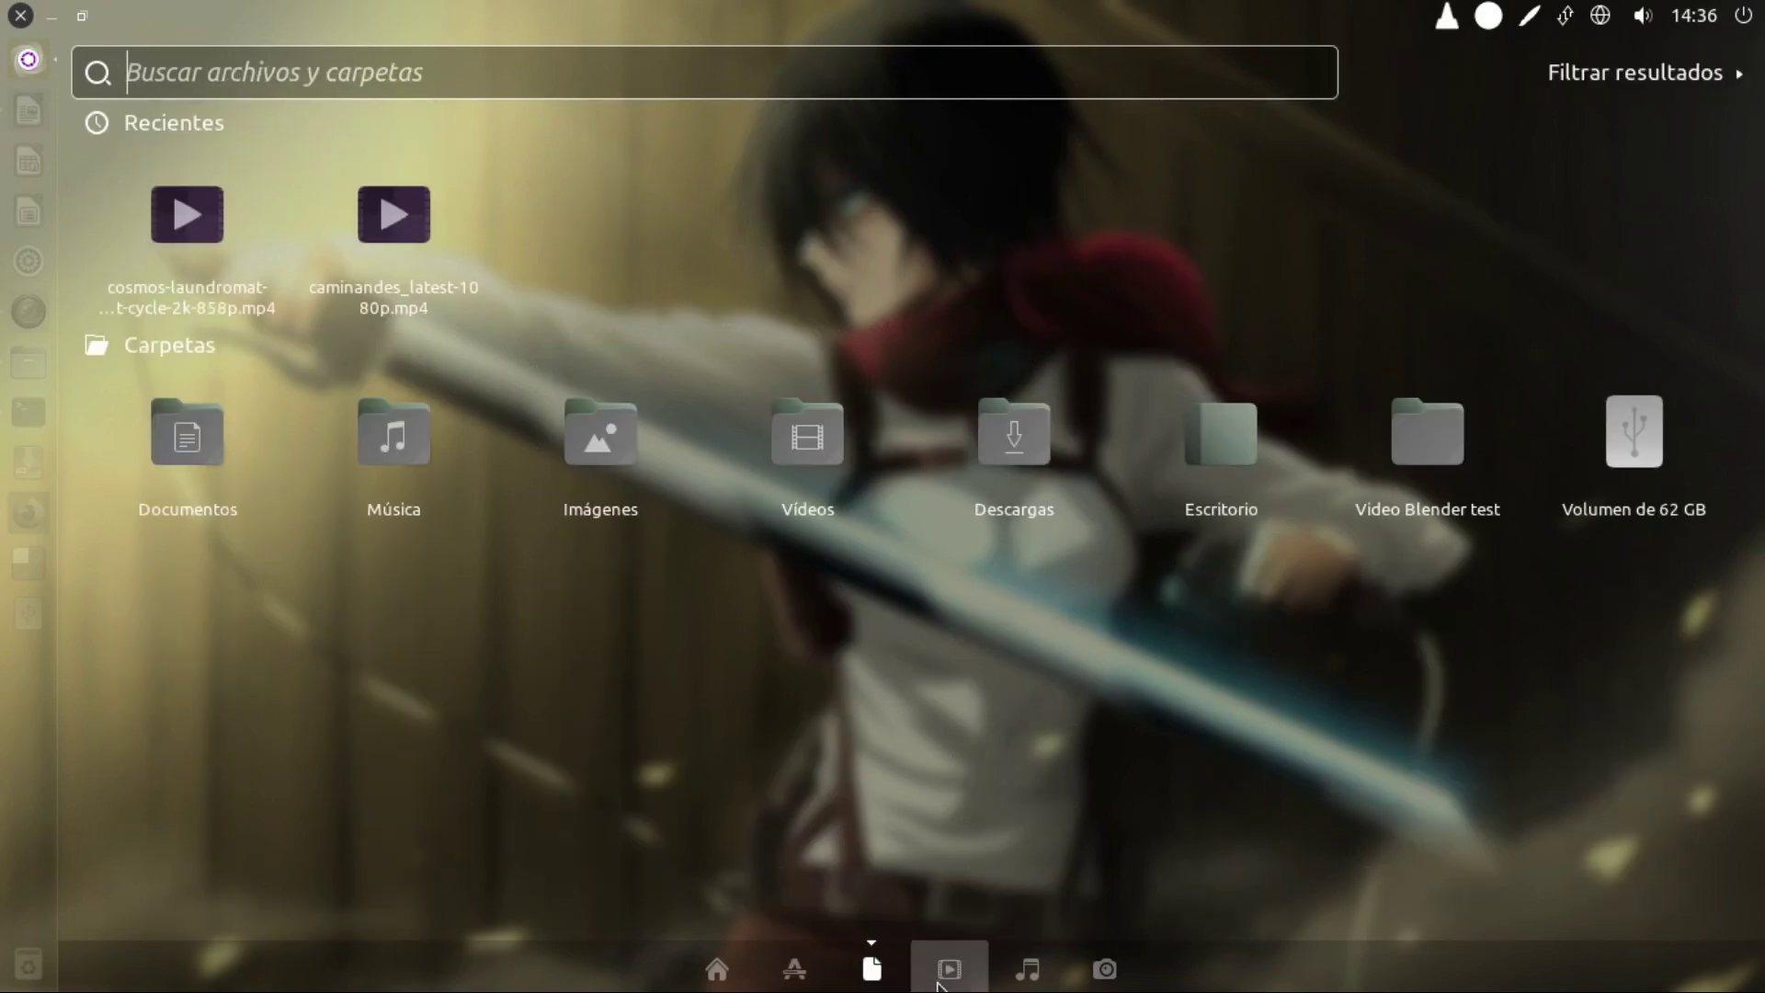
pyautogui.click(938, 985)
pyautogui.click(1042, 984)
pyautogui.click(1105, 981)
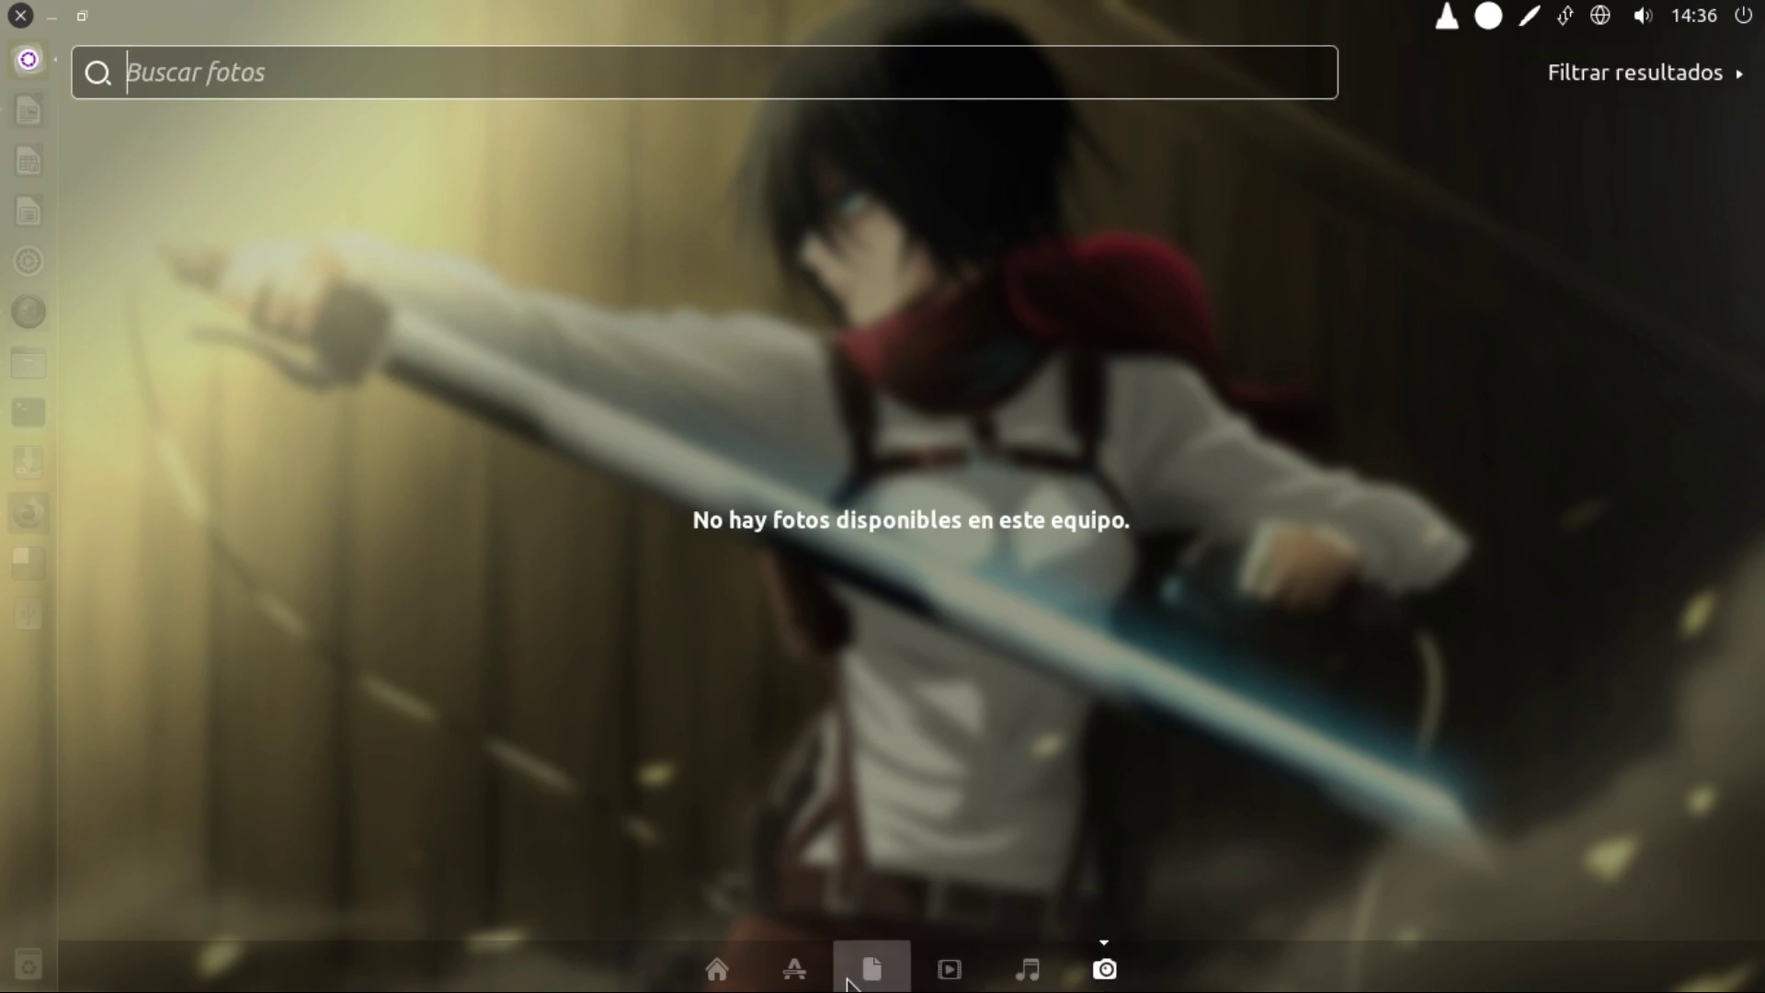
# Move between the Dash's applications and home sections, and collapse the list of installed applications.
pyautogui.click(793, 978)
pyautogui.click(718, 974)
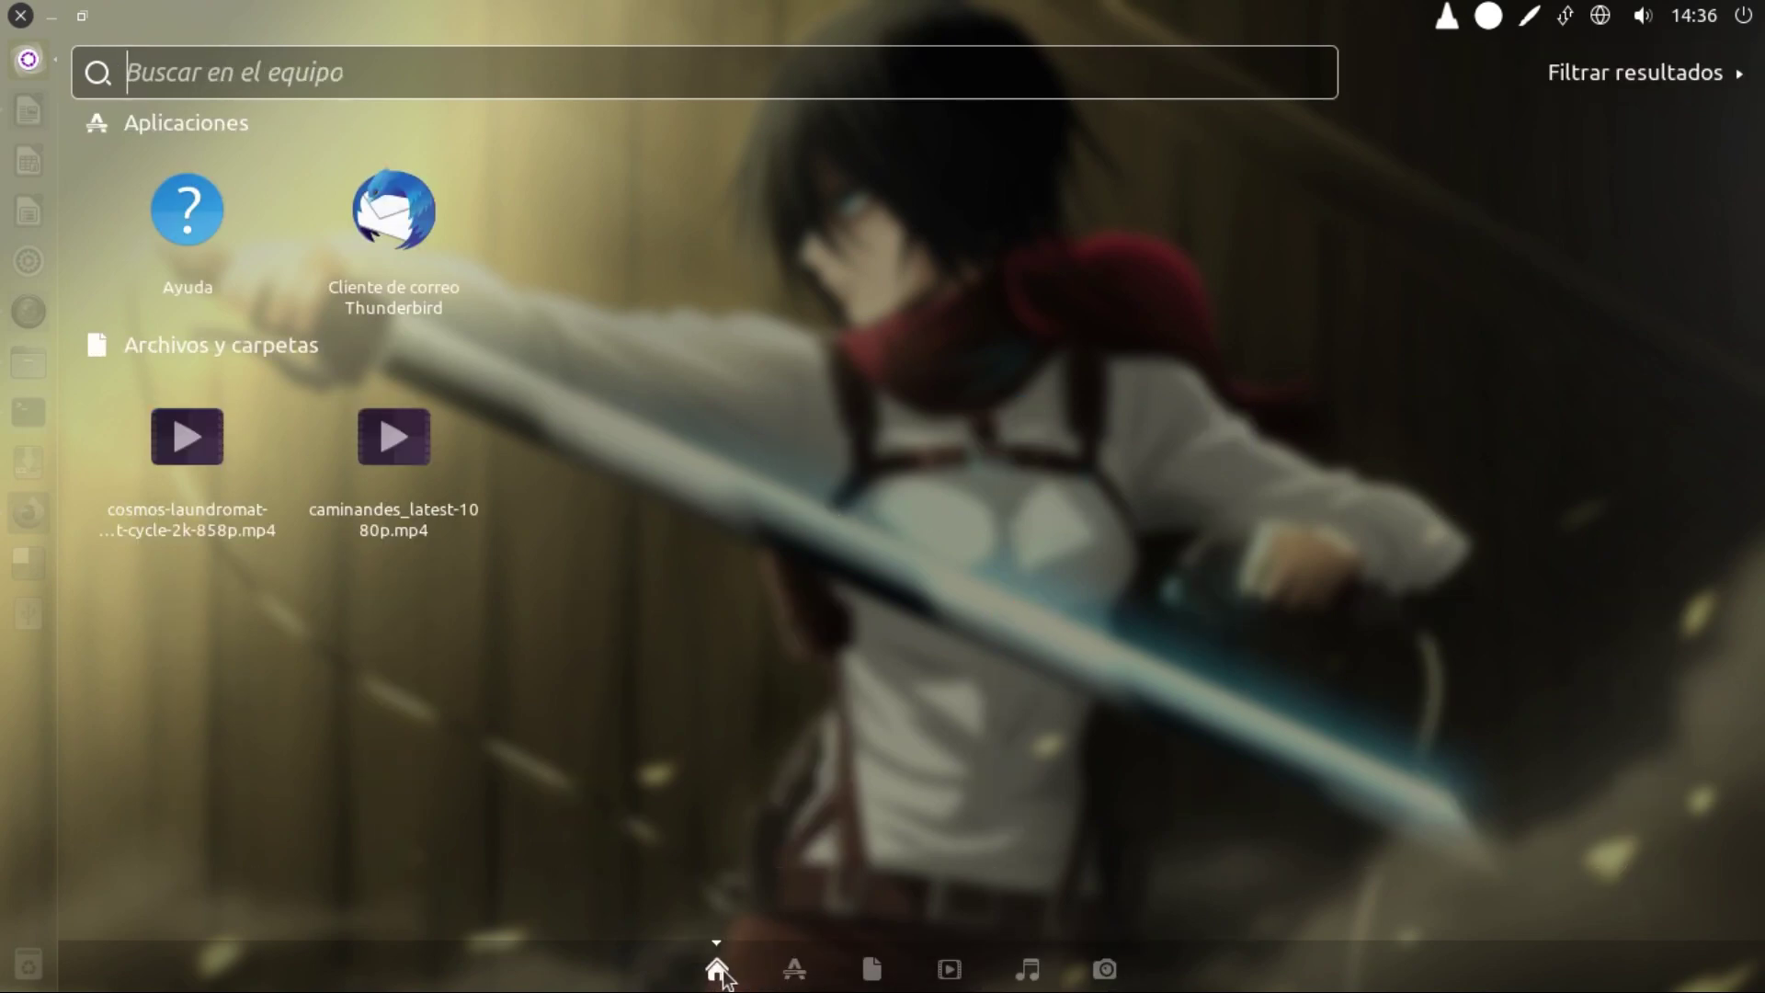
pyautogui.click(776, 979)
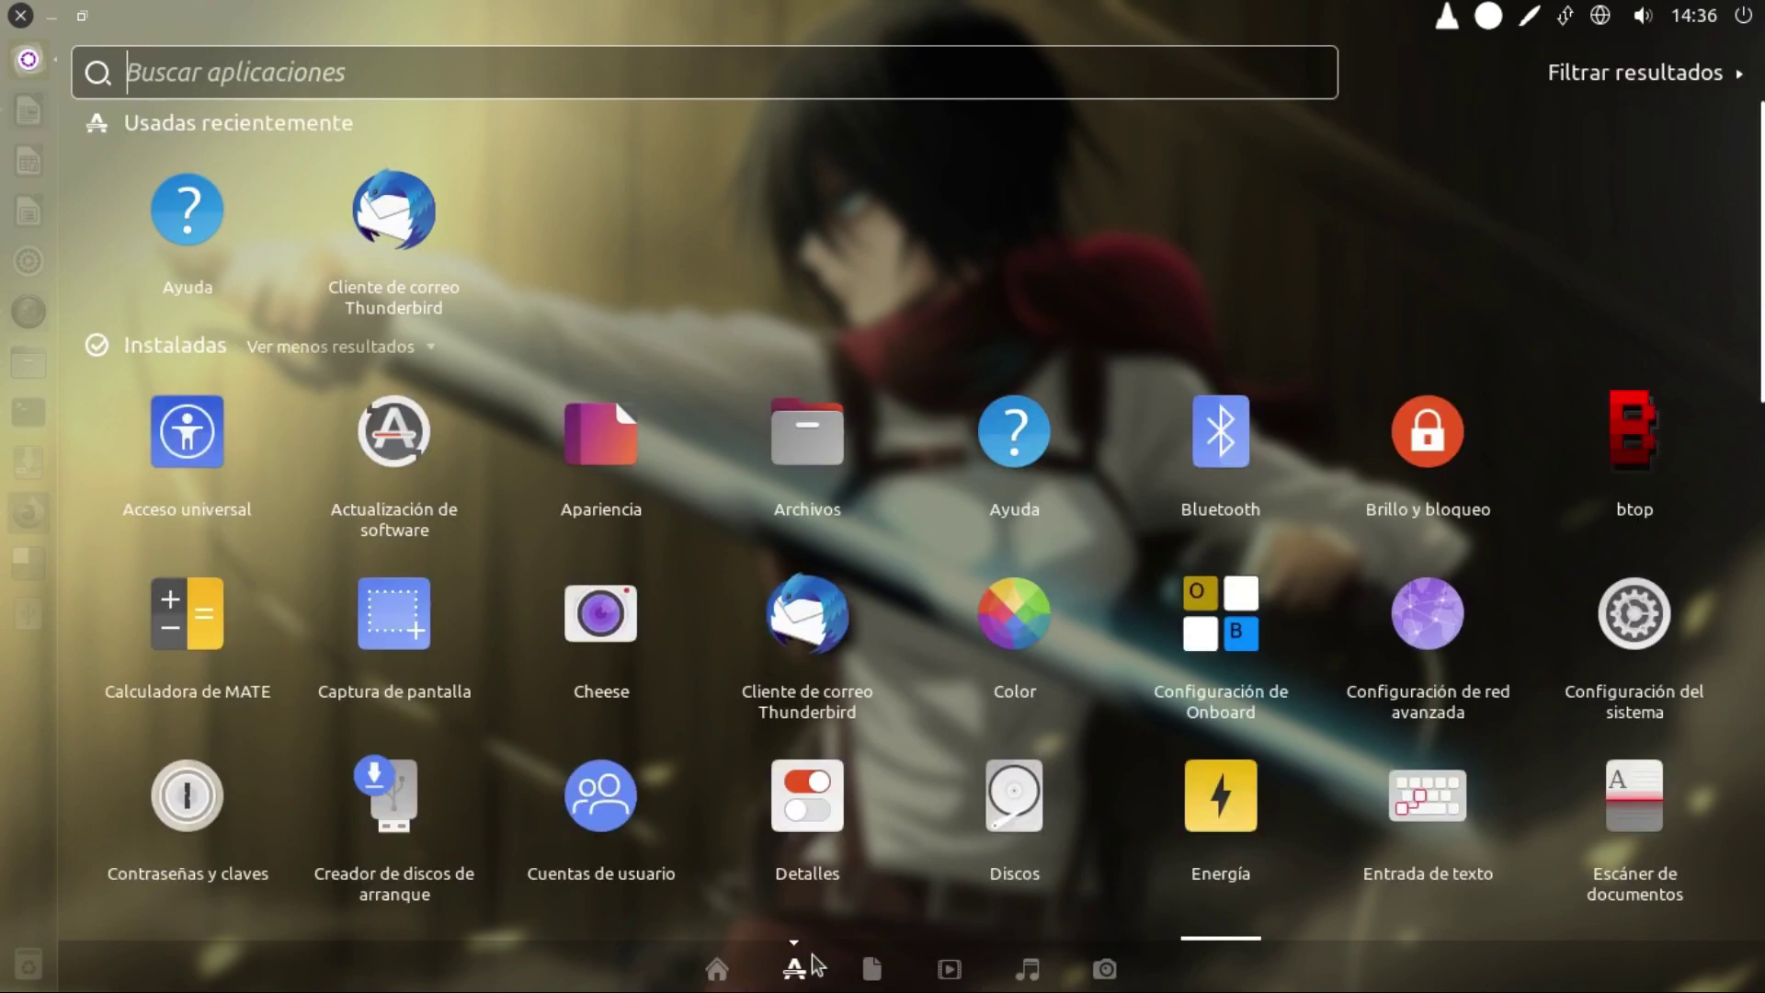
pyautogui.click(408, 356)
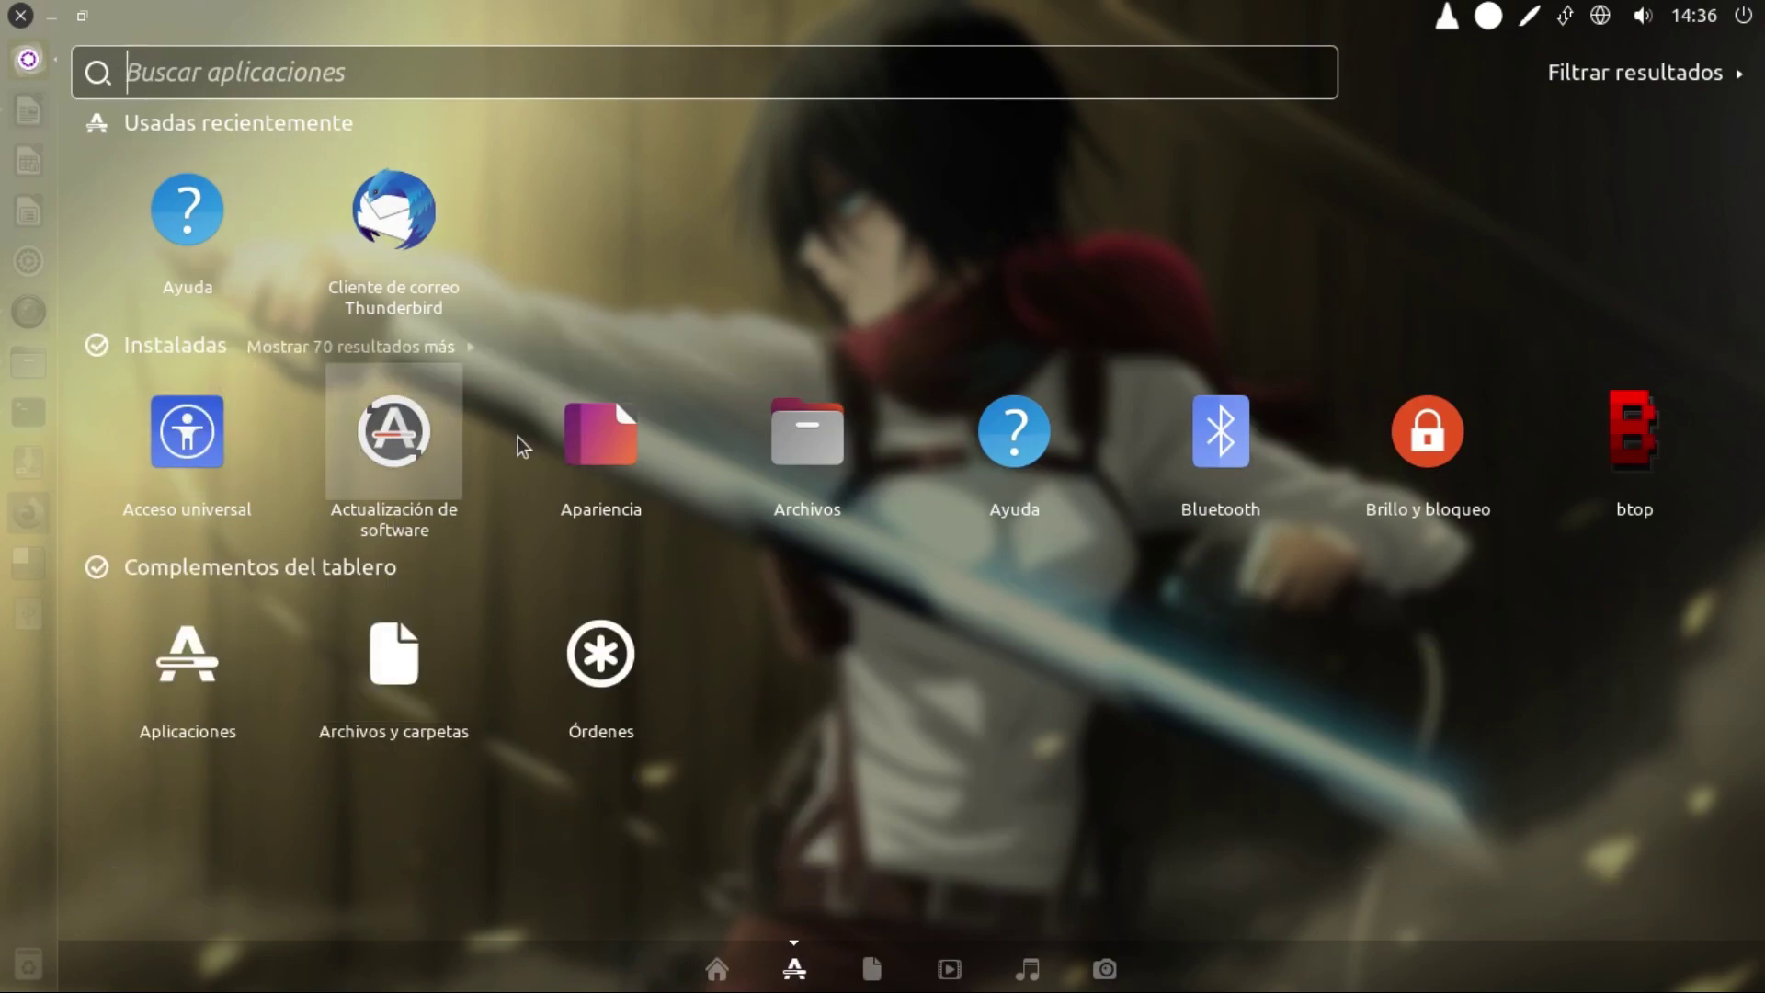